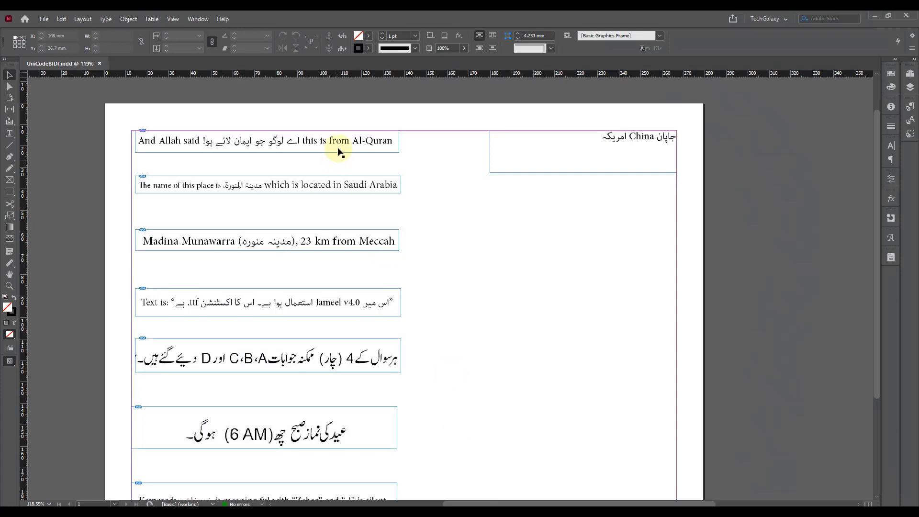
# - Look over the sample frames mixing English with Urdu or Arabic text, including the separate جاپان China امریکہ frame
pyautogui.click(348, 184)
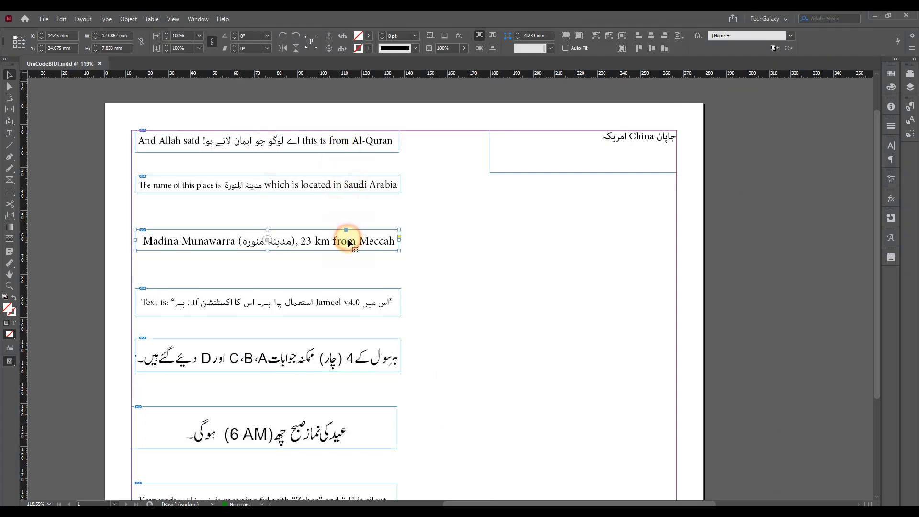
pyautogui.click(345, 358)
pyautogui.click(354, 433)
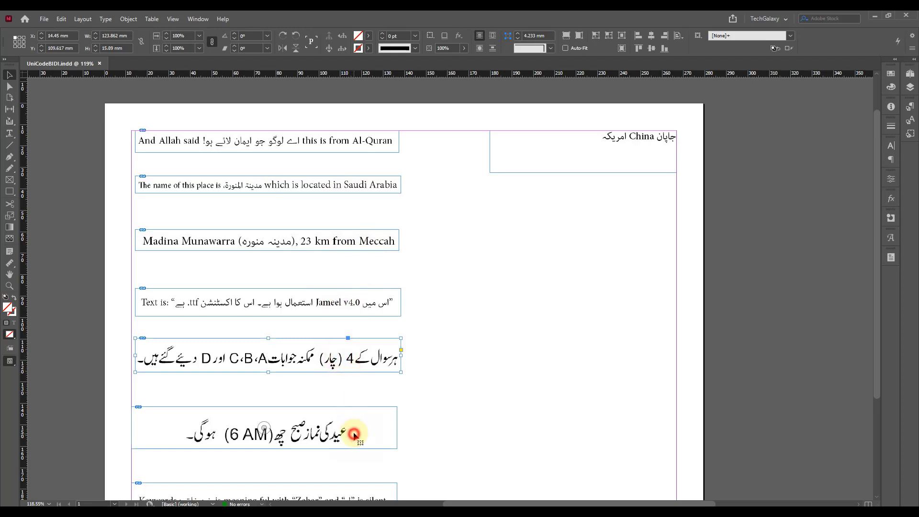
pyautogui.scroll(-3, 411, 239)
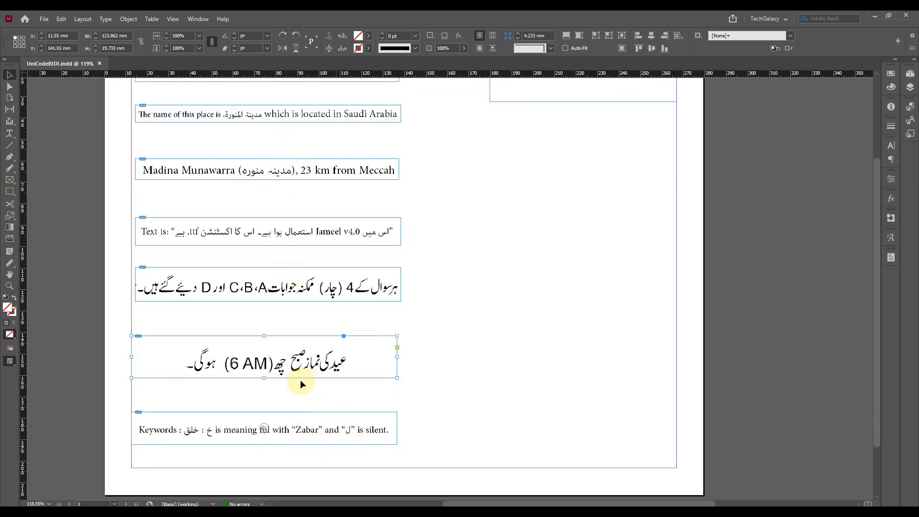
pyautogui.scroll(5, 280, 325)
pyautogui.click(656, 194)
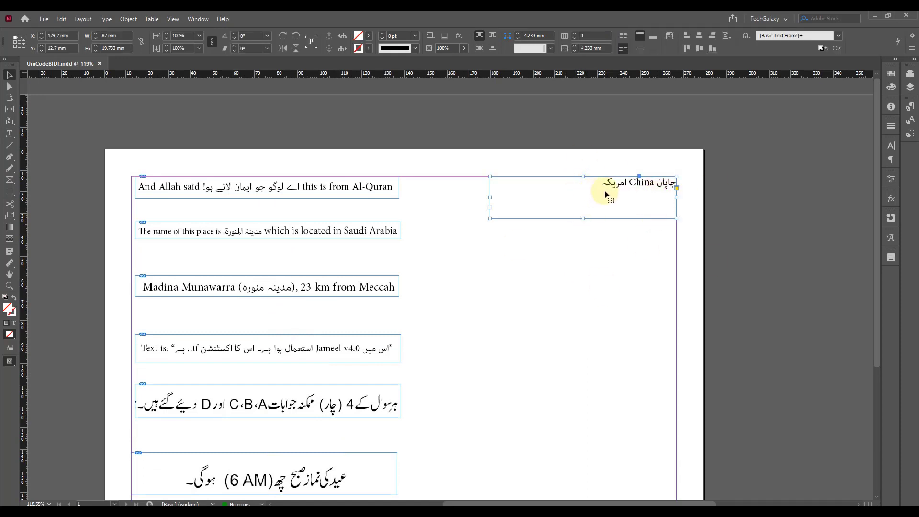
pyautogui.click(610, 273)
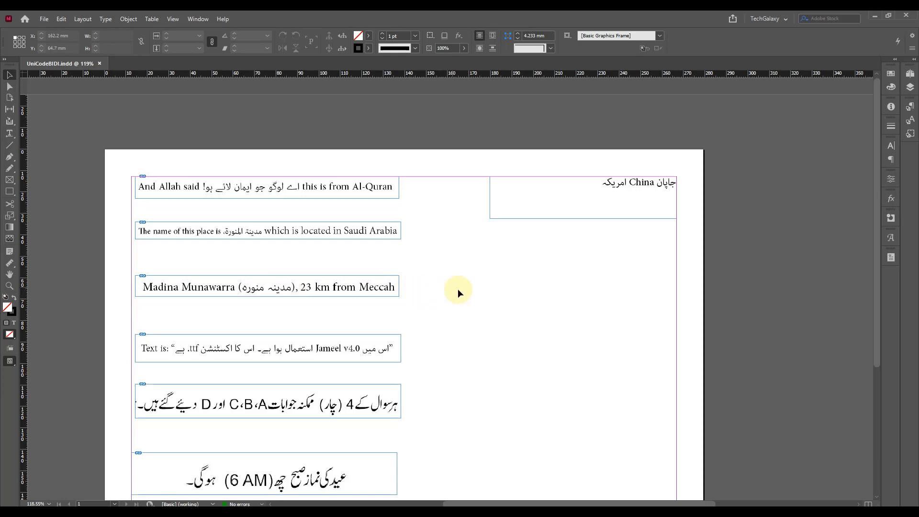
# - Examine the three words of the جاپان China امریکہ line up close with the Type tool, highlighting each in reading order
pyautogui.moveTo(442, 151); pyautogui.dragTo(579, 239)
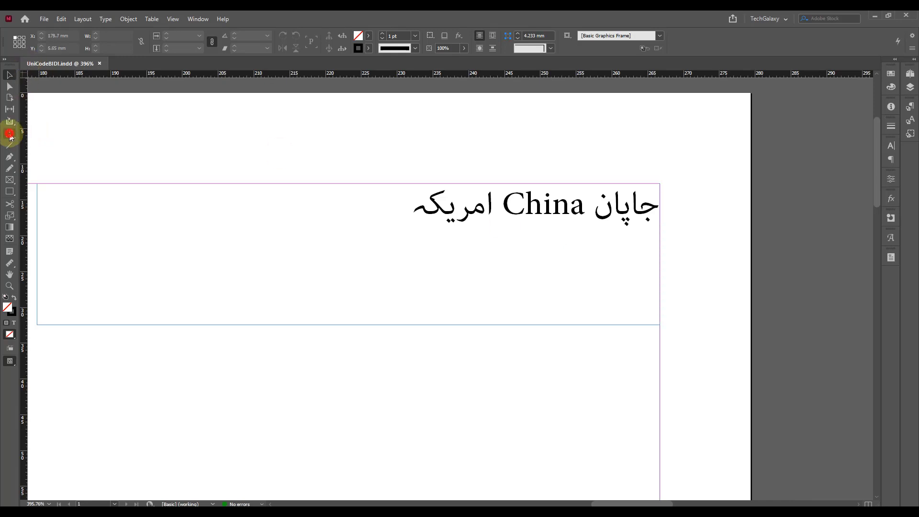
pyautogui.click(9, 133)
pyautogui.click(636, 206)
pyautogui.moveTo(656, 210); pyautogui.dragTo(601, 209)
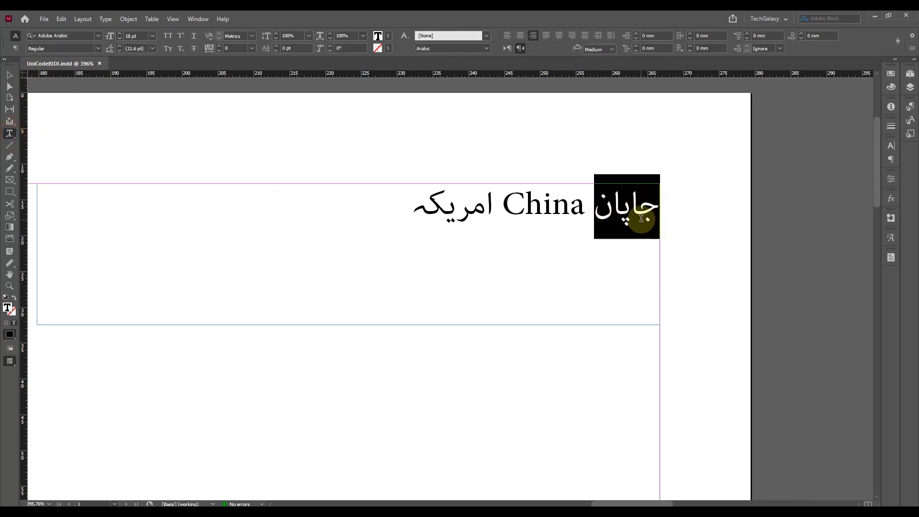
pyautogui.click(642, 218)
pyautogui.moveTo(657, 205); pyautogui.dragTo(636, 211)
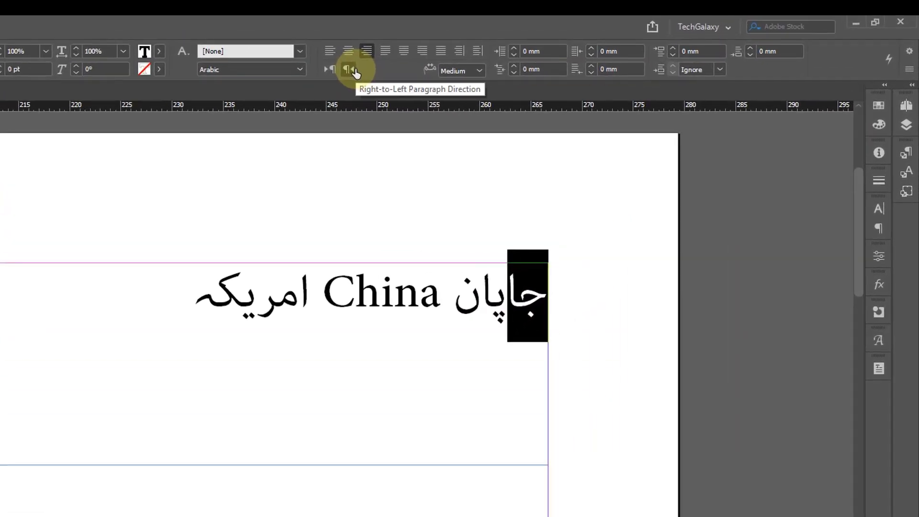
pyautogui.click(446, 298)
pyautogui.moveTo(446, 298); pyautogui.dragTo(411, 292)
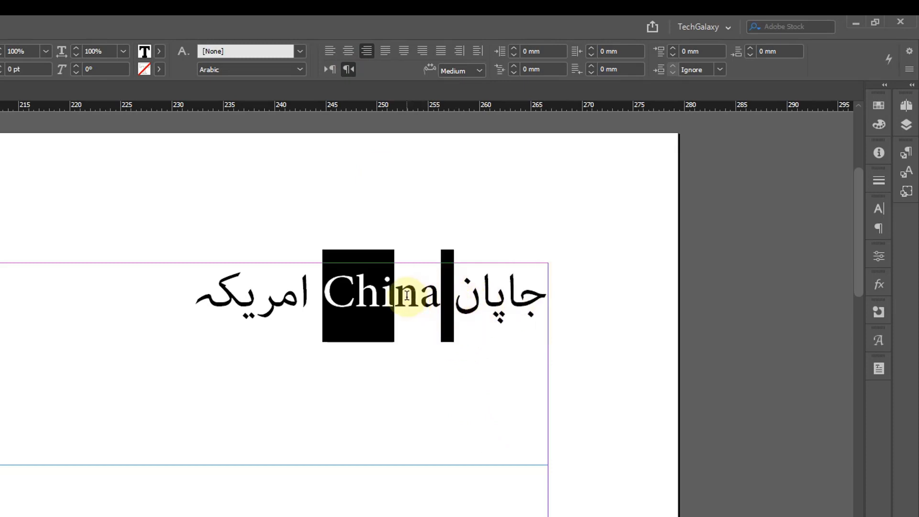
pyautogui.click(318, 289)
pyautogui.moveTo(311, 290); pyautogui.dragTo(190, 290)
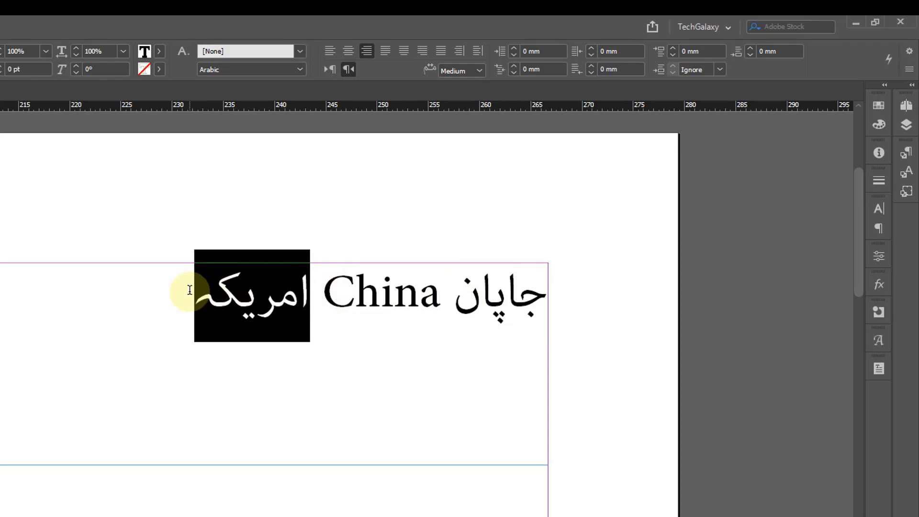
pyautogui.click(209, 283)
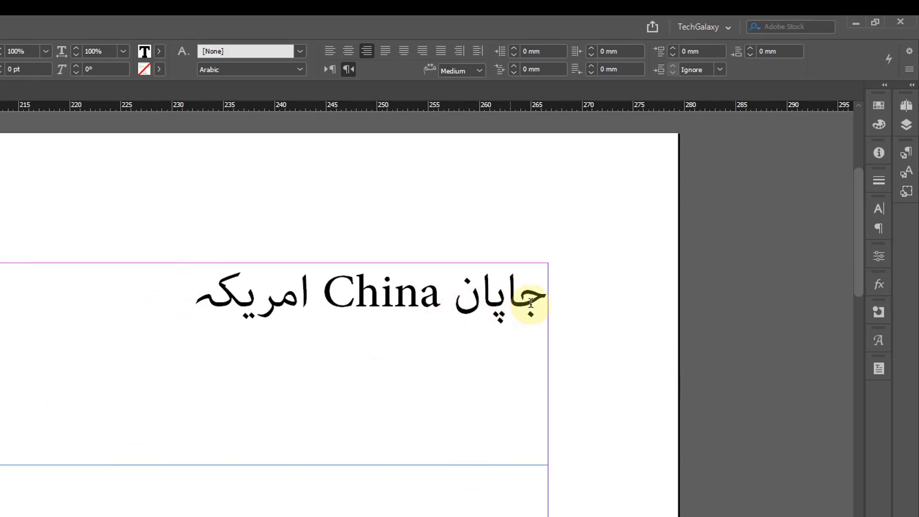
# - Examine how selection runs across the whole right-to-left paragraph and across the boundary between جاپان and China
pyautogui.moveTo(530, 303); pyautogui.dragTo(562, 308)
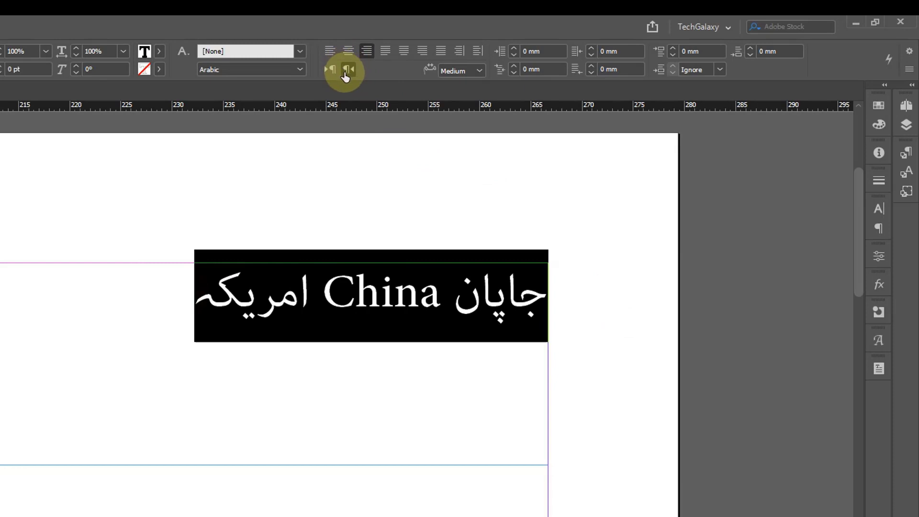
pyautogui.click(242, 325)
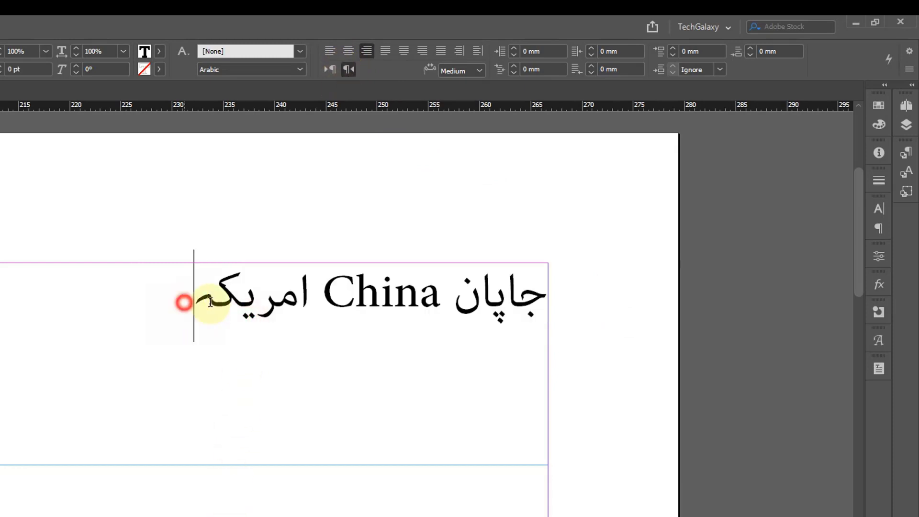
pyautogui.moveTo(182, 302); pyautogui.dragTo(558, 303)
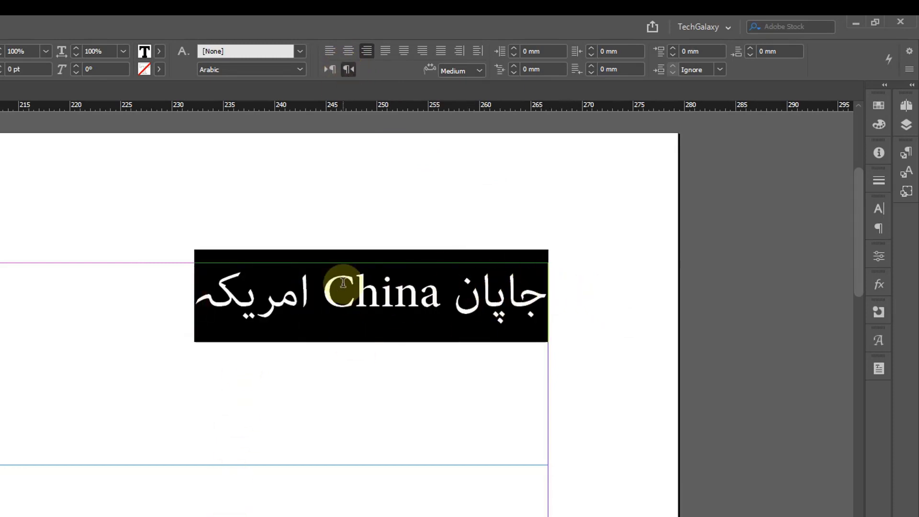
pyautogui.click(510, 306)
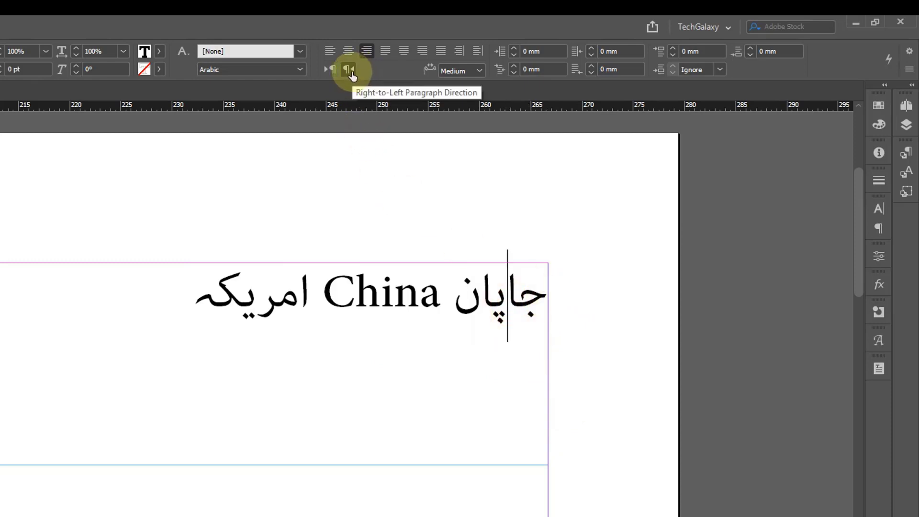
pyautogui.moveTo(550, 298); pyautogui.dragTo(495, 295)
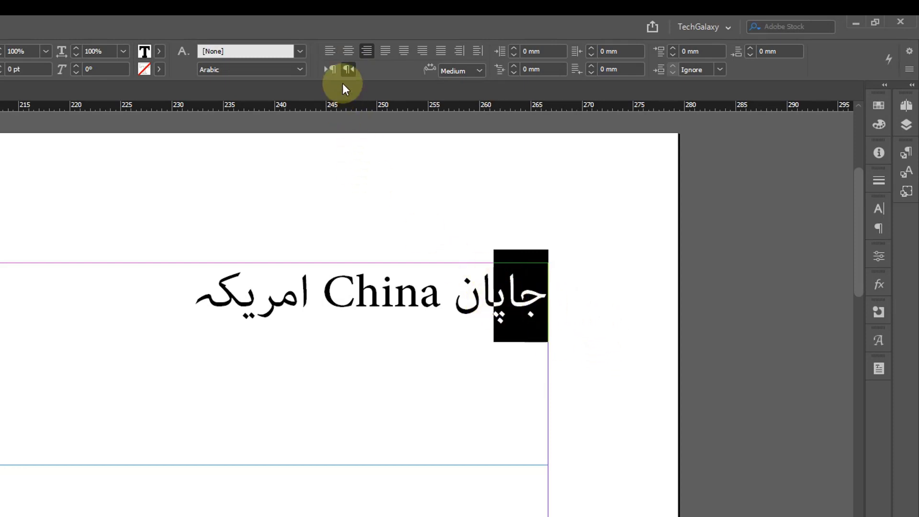
pyautogui.moveTo(508, 295); pyautogui.dragTo(437, 293)
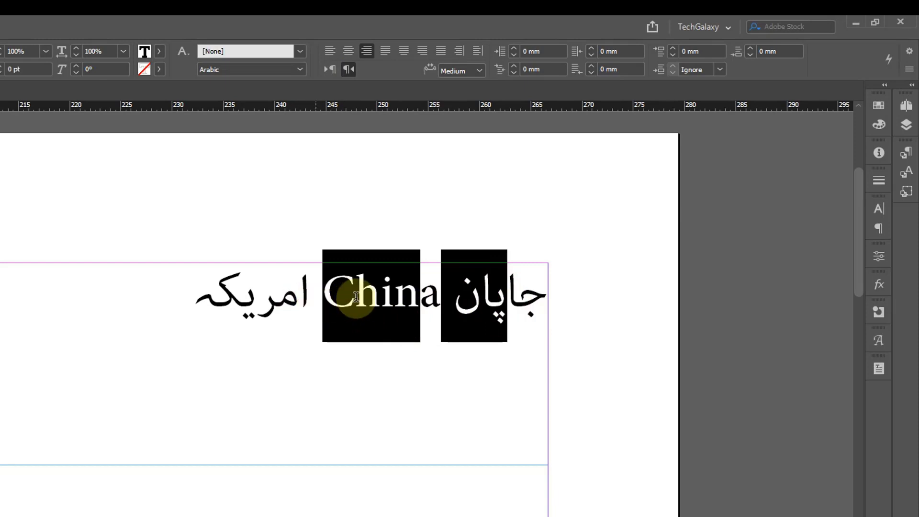
pyautogui.click(524, 333)
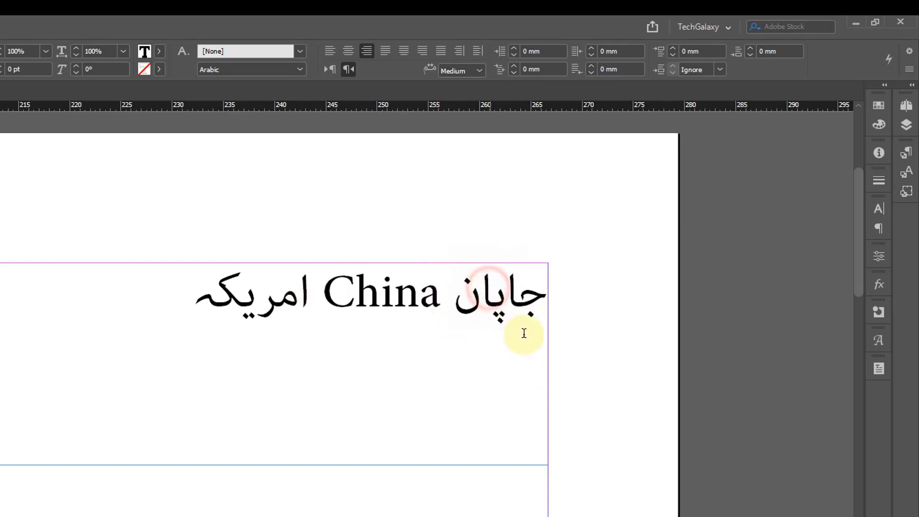
pyautogui.moveTo(553, 301); pyautogui.dragTo(457, 293)
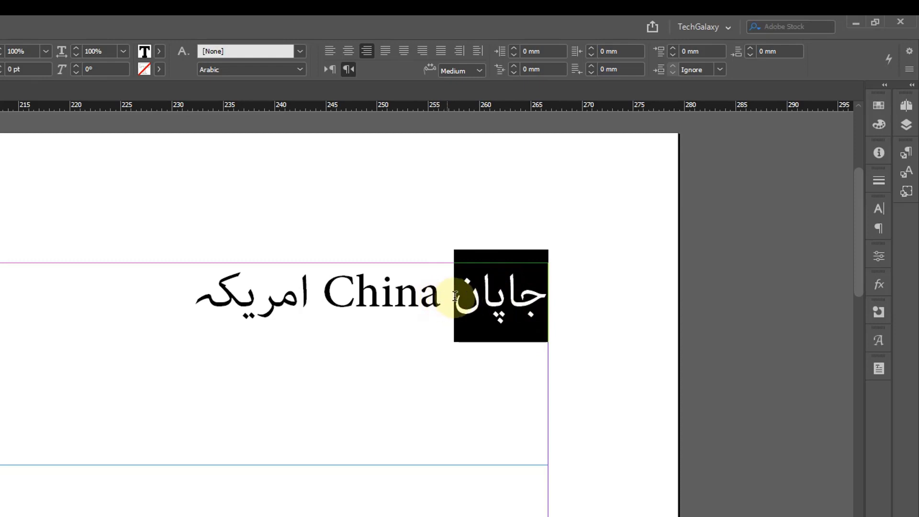
# - Insert the Urdu word آسٹریلیا between جاپان and China, using the Urdu (Pakistan) keyboard
pyautogui.click(446, 298)
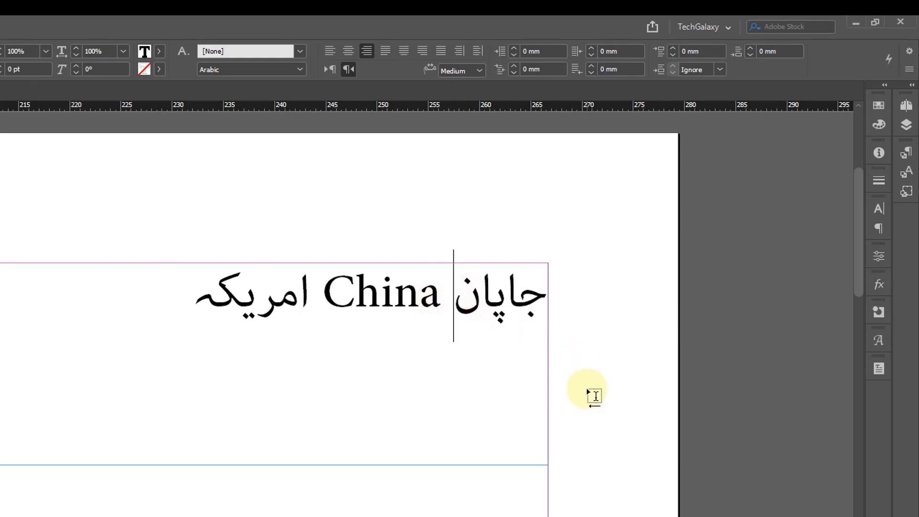
pyautogui.press('super+space')
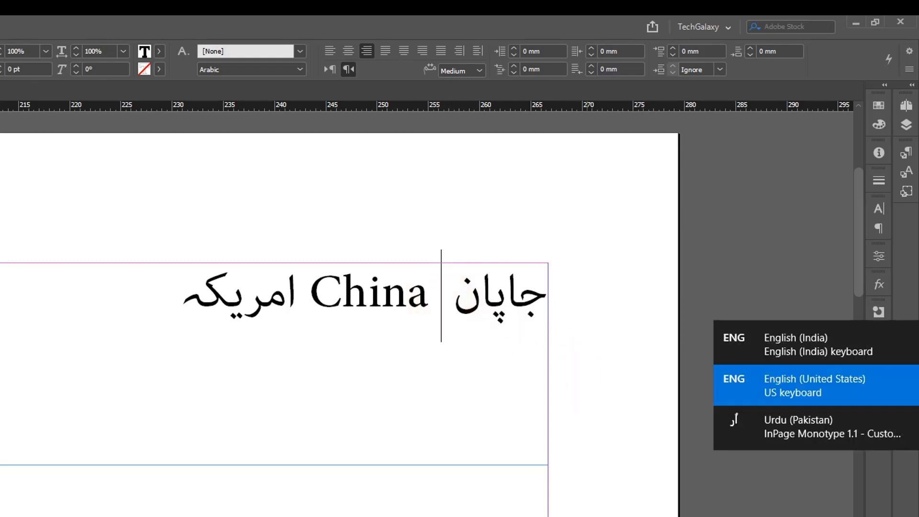
pyautogui.press('super+space')
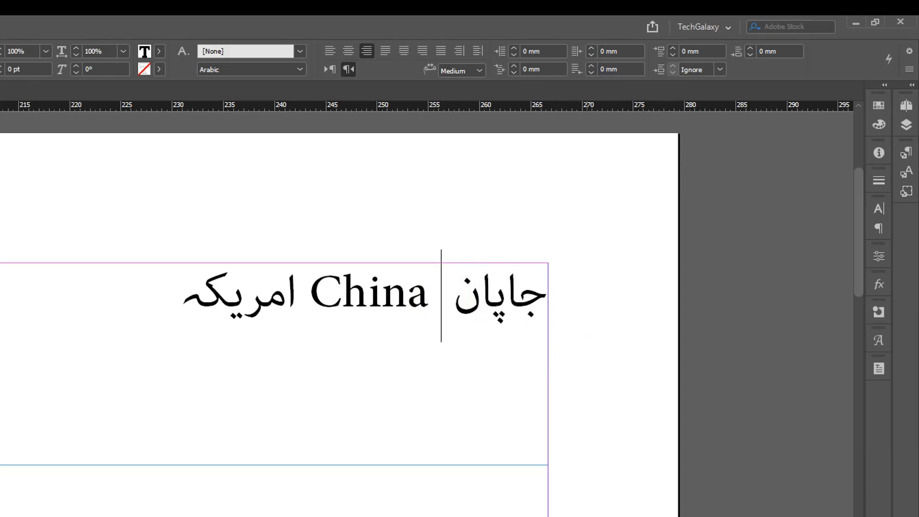
pyautogui.write('آسٹ')
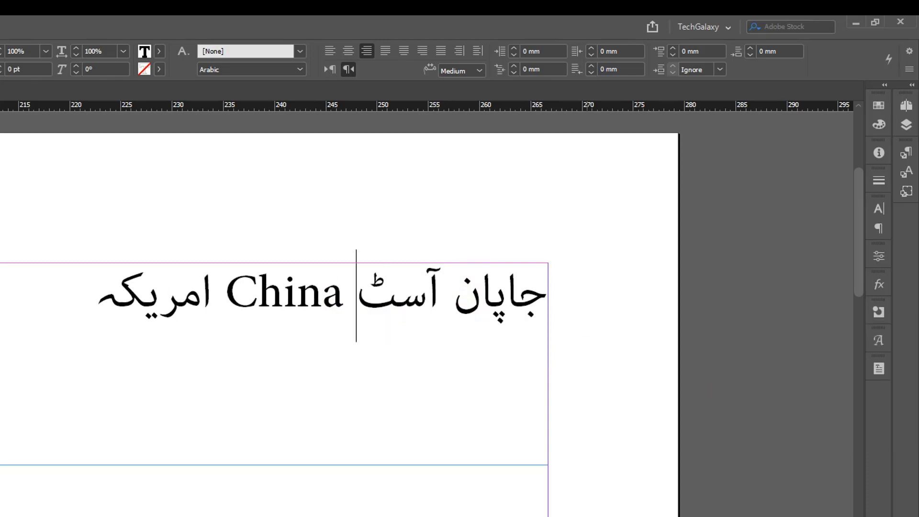
pyautogui.write('ریلی')
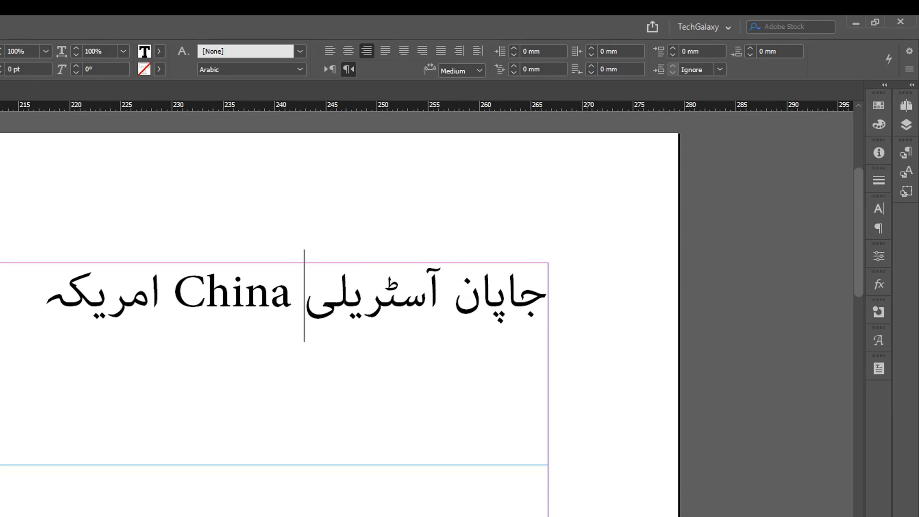
pyautogui.write('ا')
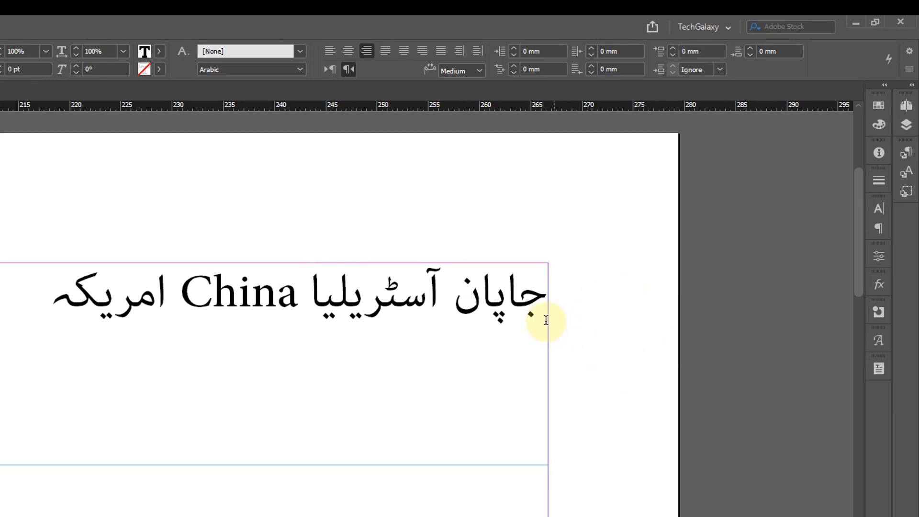
# - Examine the line's directional runs by highlighting جاپان آسٹریلیا, the English word China and امریکہ in turn
pyautogui.moveTo(550, 304); pyautogui.dragTo(311, 290)
pyautogui.click(508, 309)
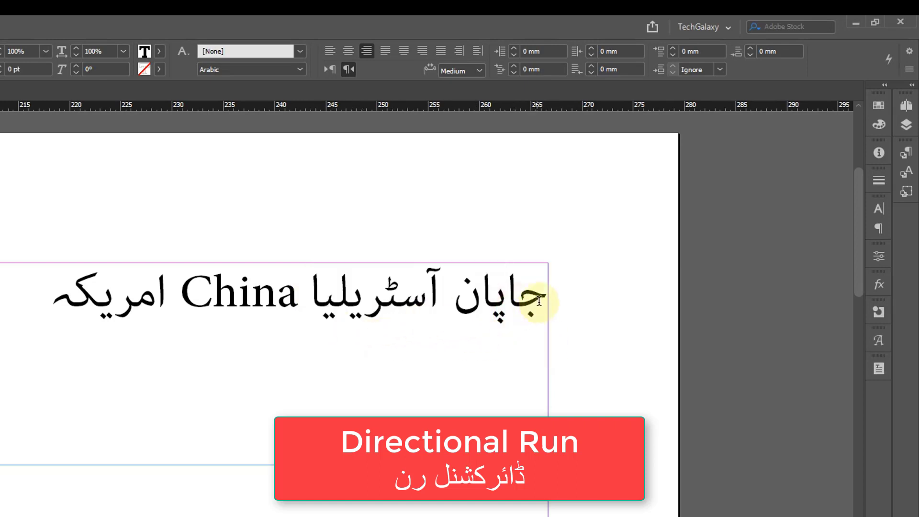
pyautogui.moveTo(546, 301); pyautogui.dragTo(312, 267)
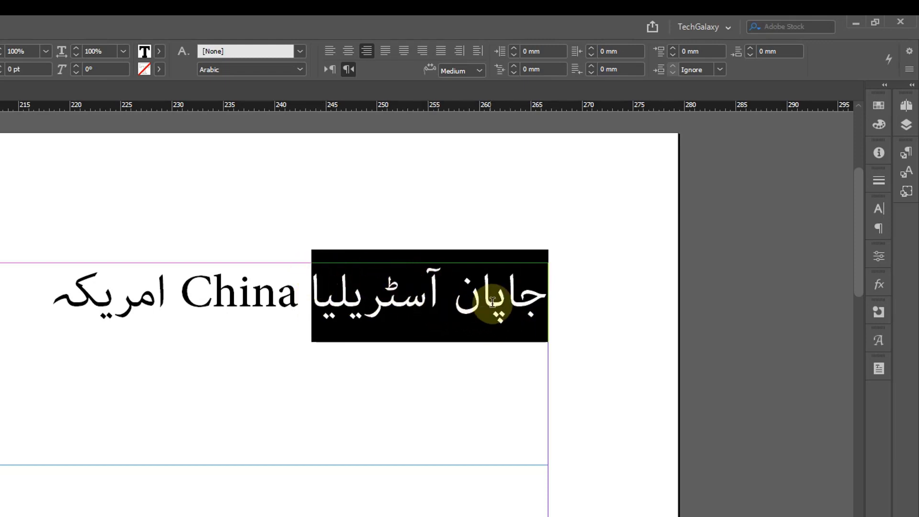
pyautogui.click(242, 298)
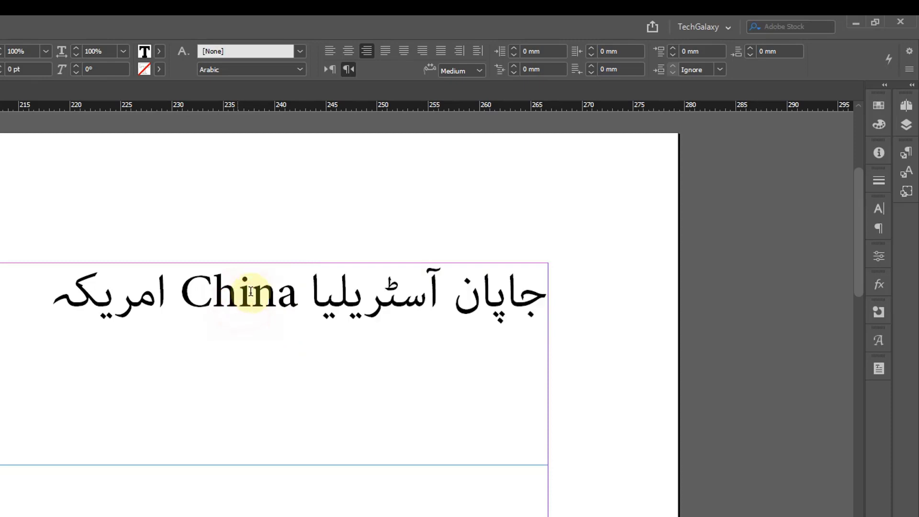
pyautogui.moveTo(185, 287); pyautogui.dragTo(242, 261)
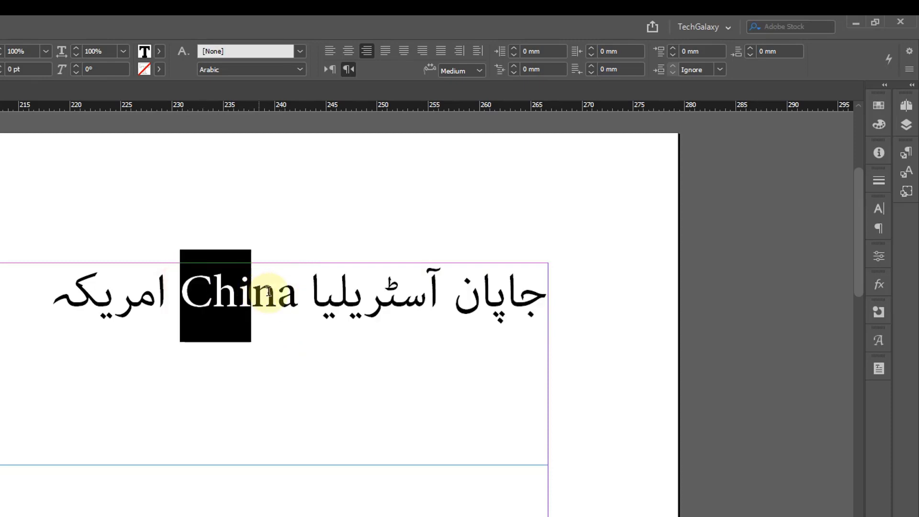
pyautogui.click(302, 293)
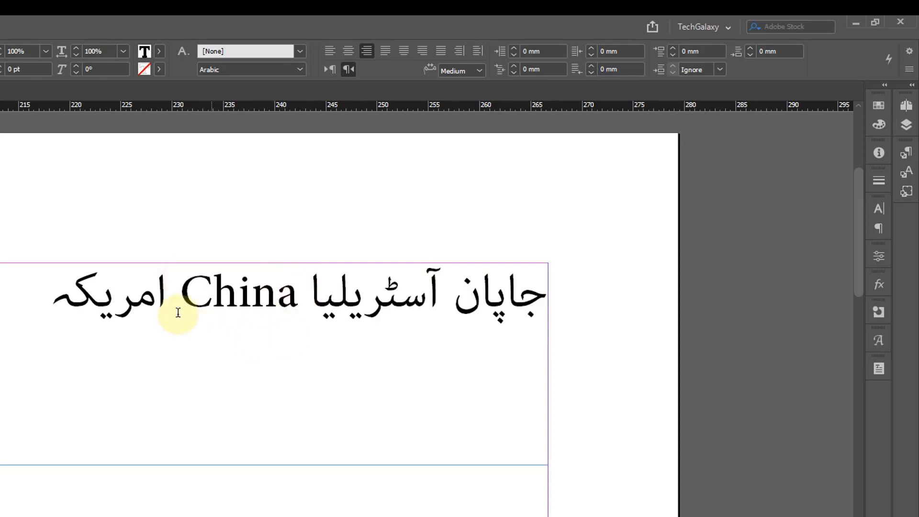
pyautogui.moveTo(169, 293); pyautogui.dragTo(44, 291)
pyautogui.click(42, 291)
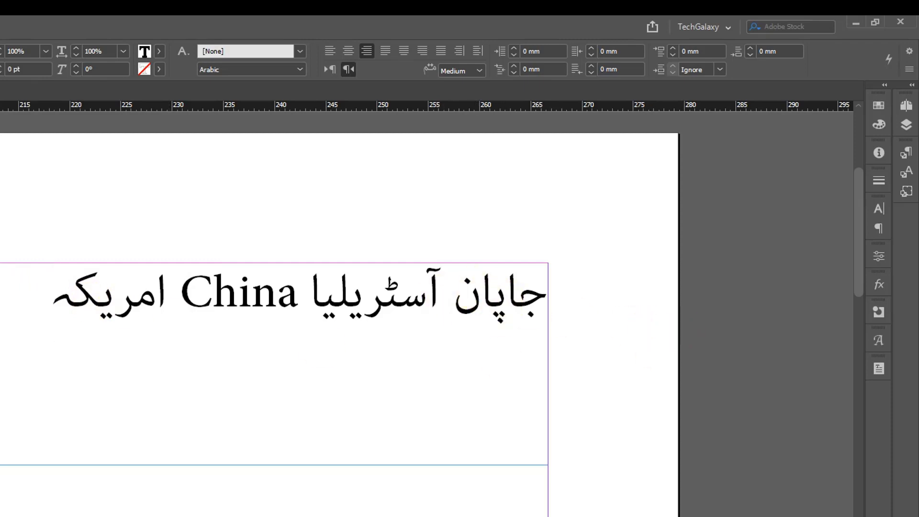
# - Re-enter the text frame and examine the characters within the first Urdu run, جاپان آسٹریلیا
pyautogui.press('Escape')
pyautogui.doubleClick(398, 314)
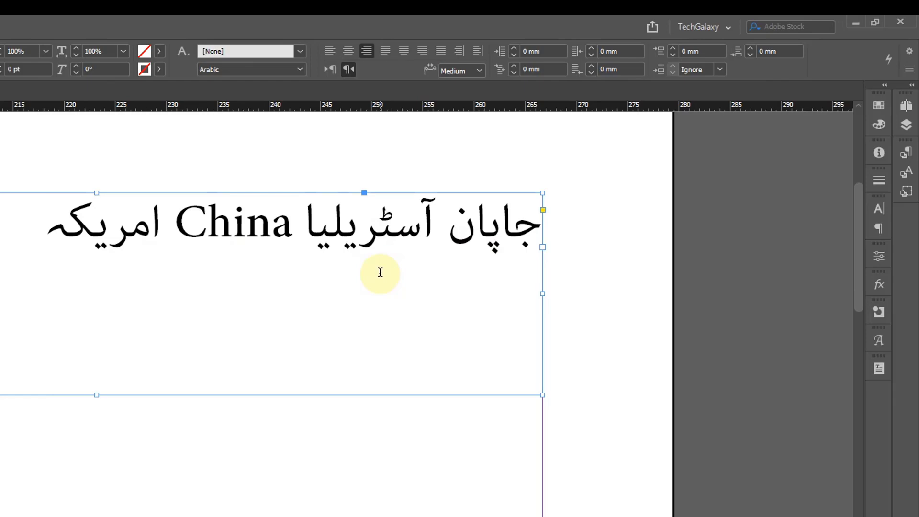
pyautogui.moveTo(497, 218); pyautogui.dragTo(451, 240)
pyautogui.moveTo(506, 247); pyautogui.dragTo(347, 226)
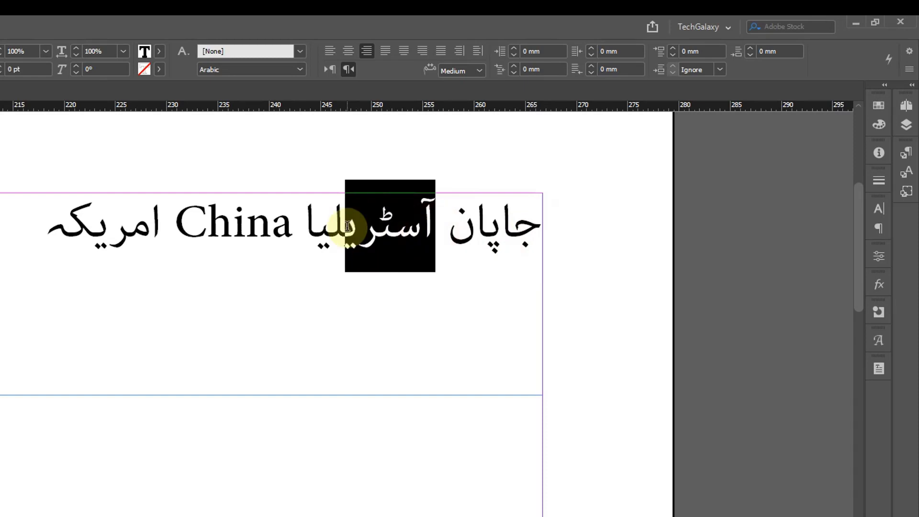
pyautogui.click(384, 241)
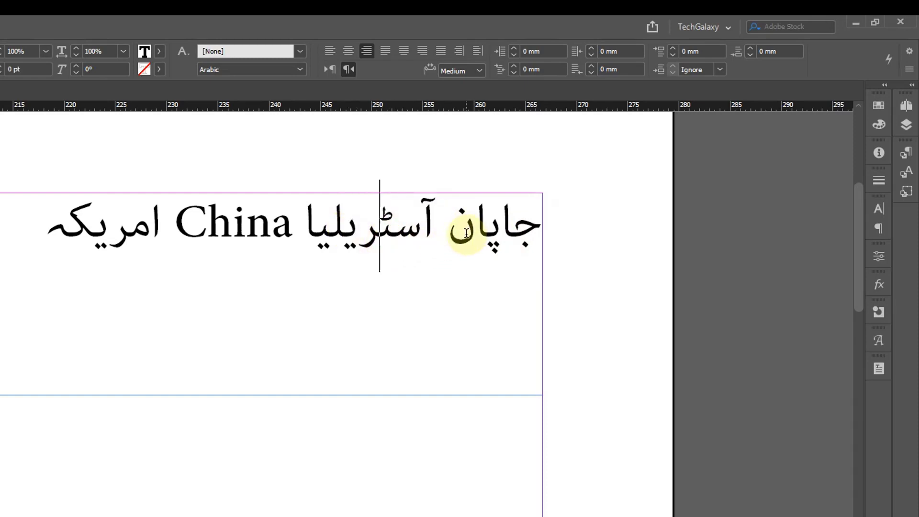
pyautogui.moveTo(509, 236); pyautogui.dragTo(527, 232)
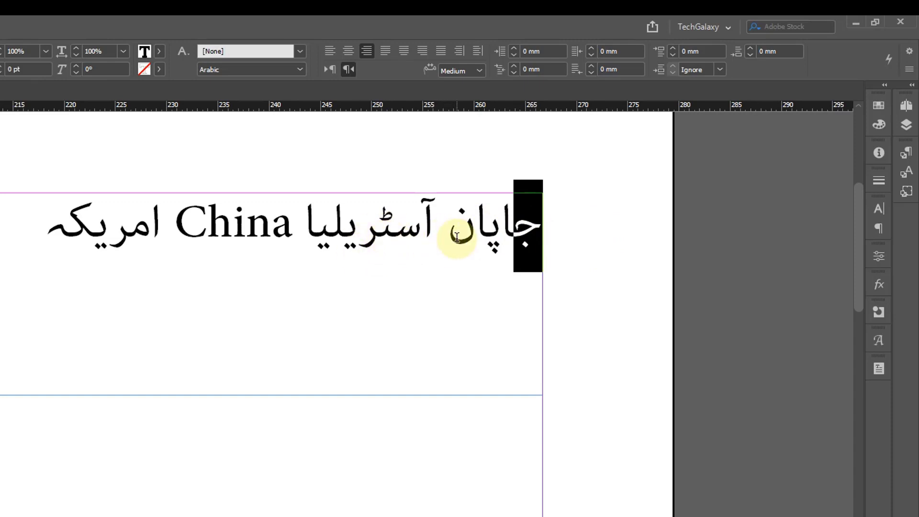
# - Examine the final letter of جاپان and how selection runs through the letters of the English word China
pyautogui.moveTo(448, 237); pyautogui.dragTo(471, 239)
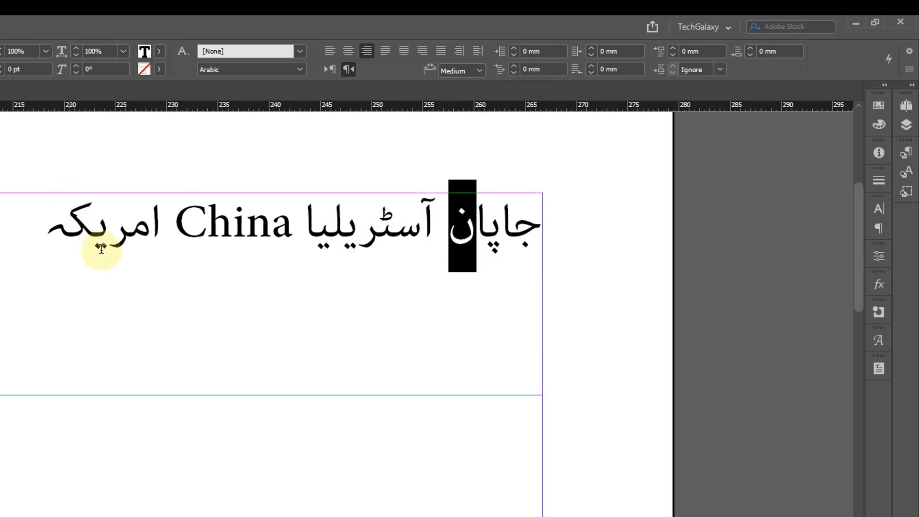
pyautogui.moveTo(178, 224); pyautogui.dragTo(284, 226)
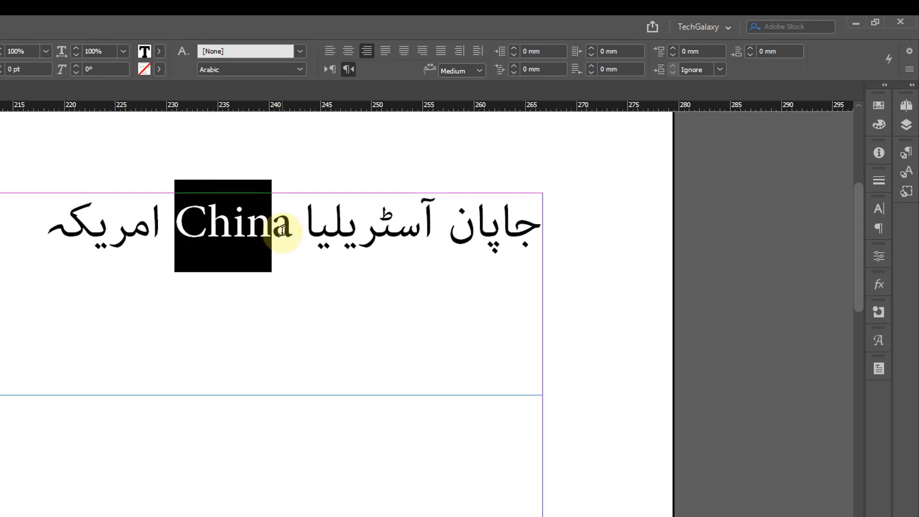
pyautogui.click(254, 231)
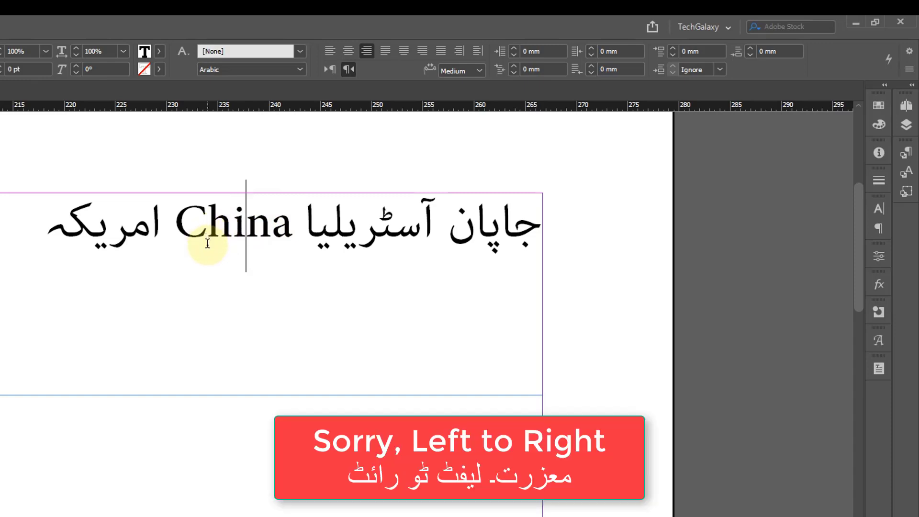
pyautogui.moveTo(176, 240); pyautogui.dragTo(295, 242)
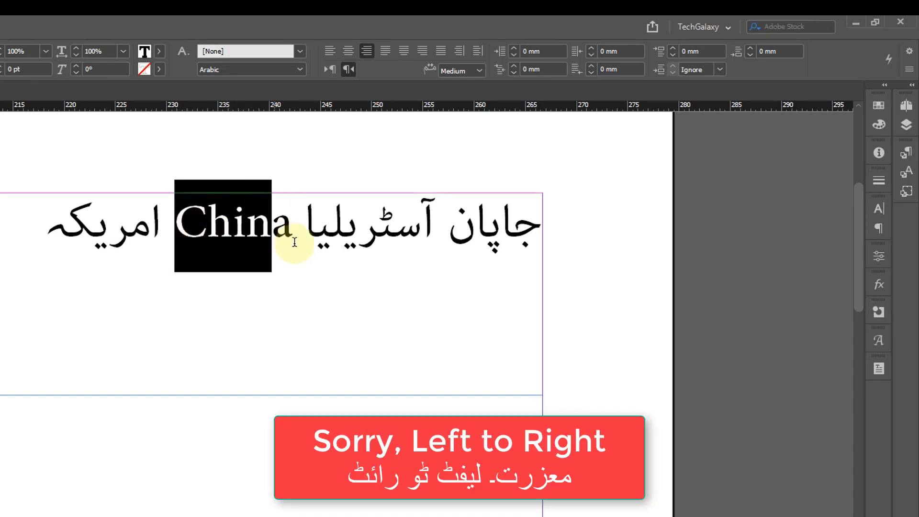
pyautogui.click(296, 243)
pyautogui.click(227, 228)
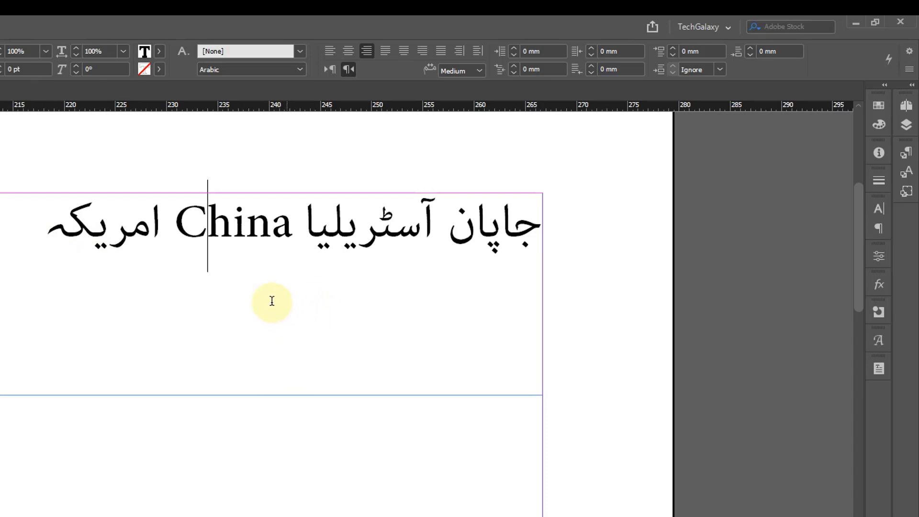
pyautogui.doubleClick(186, 241)
pyautogui.click(378, 249)
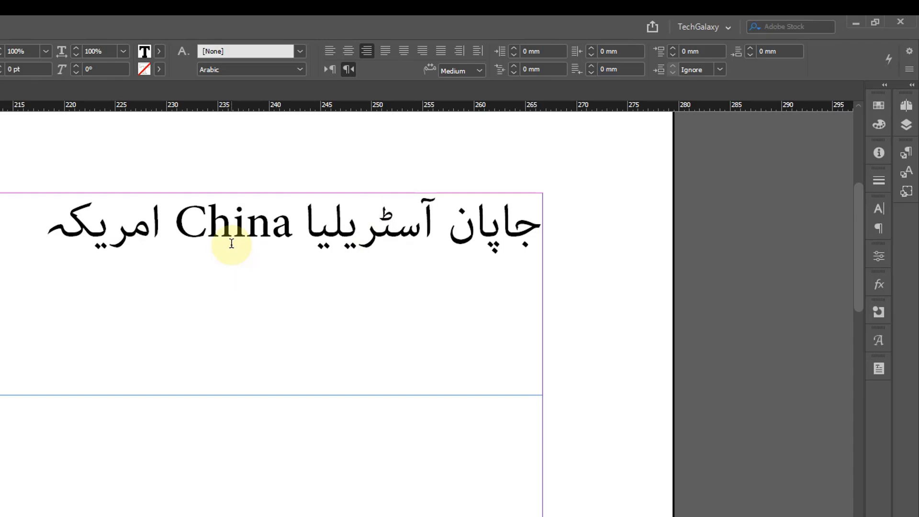
pyautogui.moveTo(232, 243); pyautogui.dragTo(250, 241)
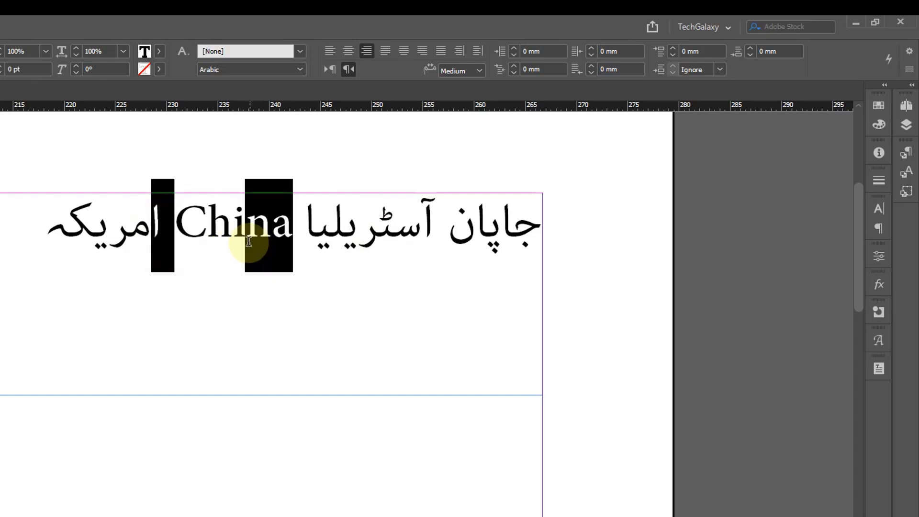
pyautogui.click(251, 243)
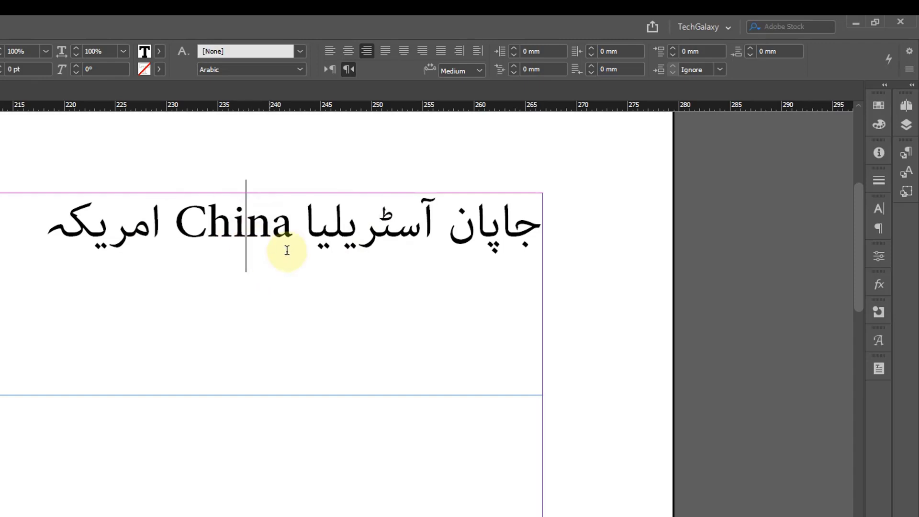
# - Examine selection across the whole line, the space between آسٹریلیا and China, and individual letters in امریکہ and China
pyautogui.moveTo(32, 233); pyautogui.dragTo(554, 263)
pyautogui.click(339, 236)
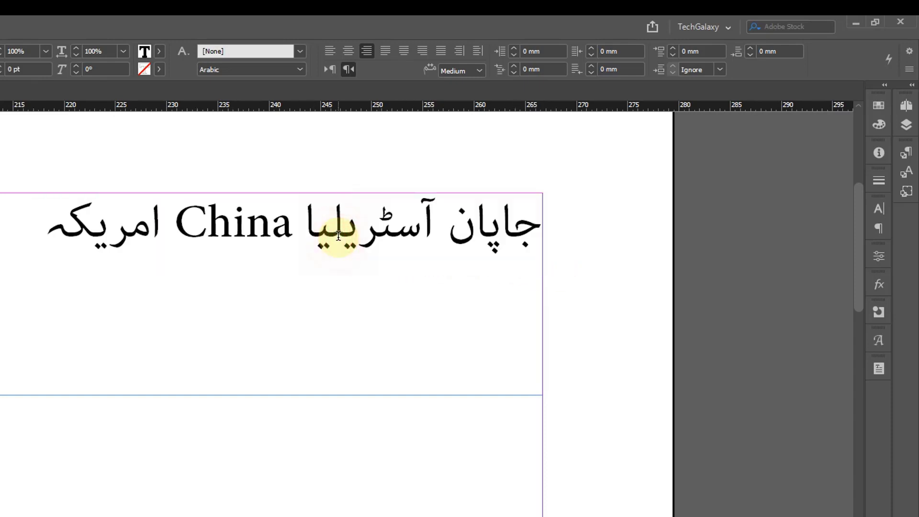
pyautogui.moveTo(293, 233); pyautogui.dragTo(304, 233)
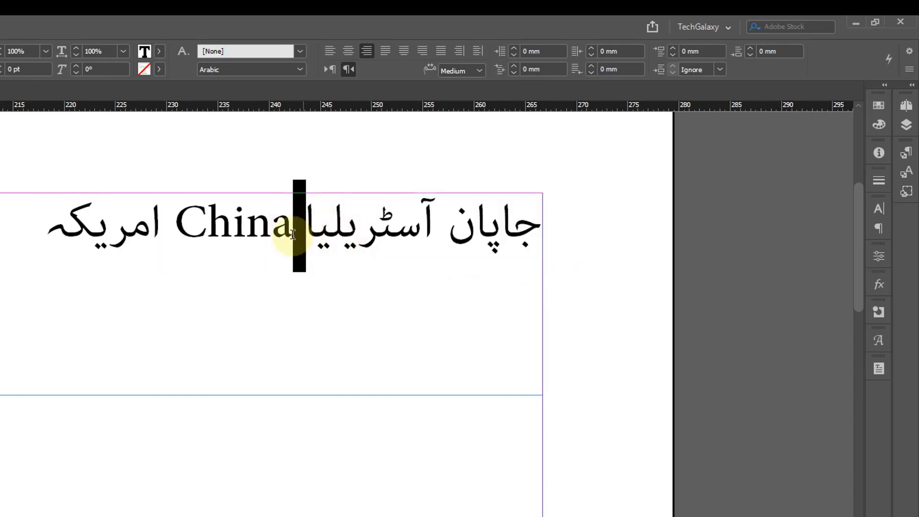
pyautogui.click(158, 228)
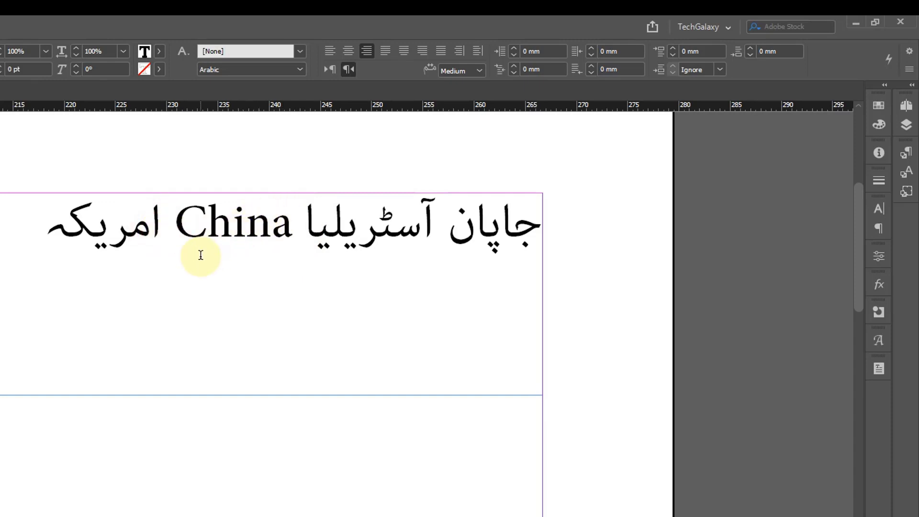
pyautogui.click(84, 266)
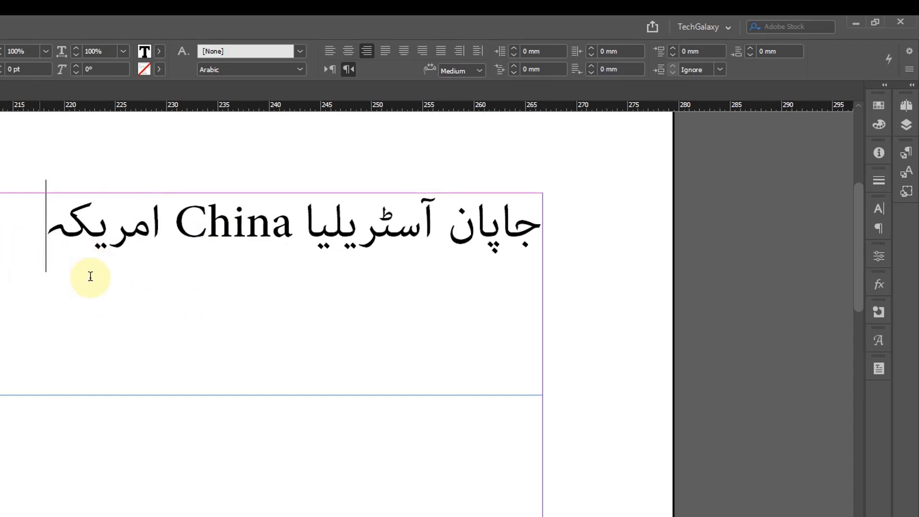
pyautogui.moveTo(94, 233); pyautogui.dragTo(120, 233)
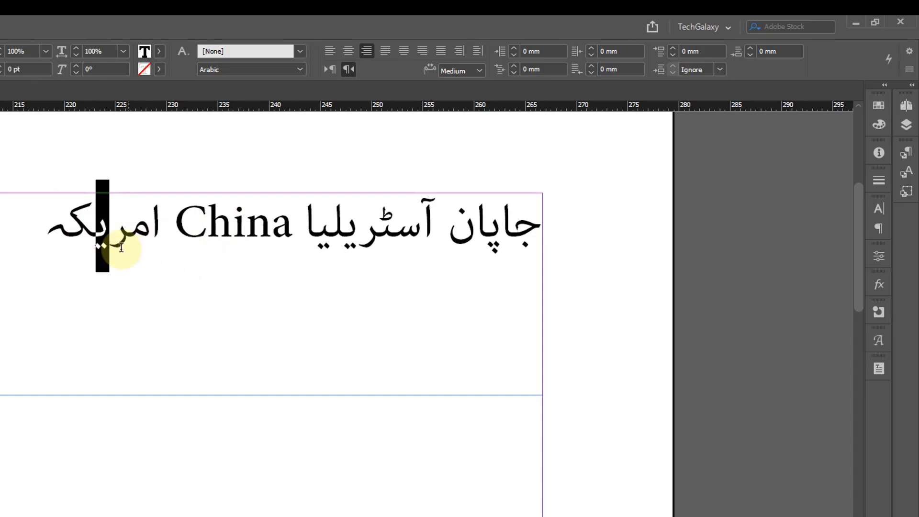
pyautogui.moveTo(177, 219); pyautogui.dragTo(242, 220)
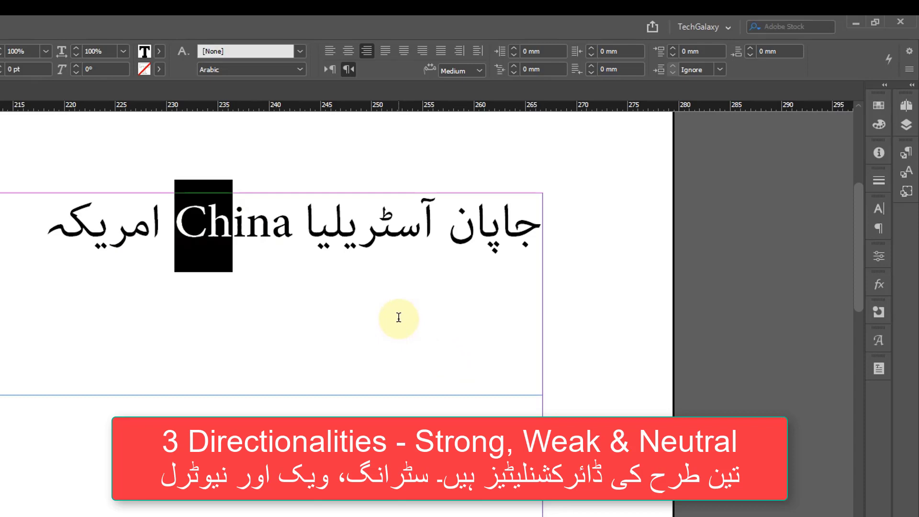
# - Draw a text frame about 123 by 8 mm below the "And Allah said" sample line and set its paragraph direction to left-to-right
pyautogui.press('Escape')
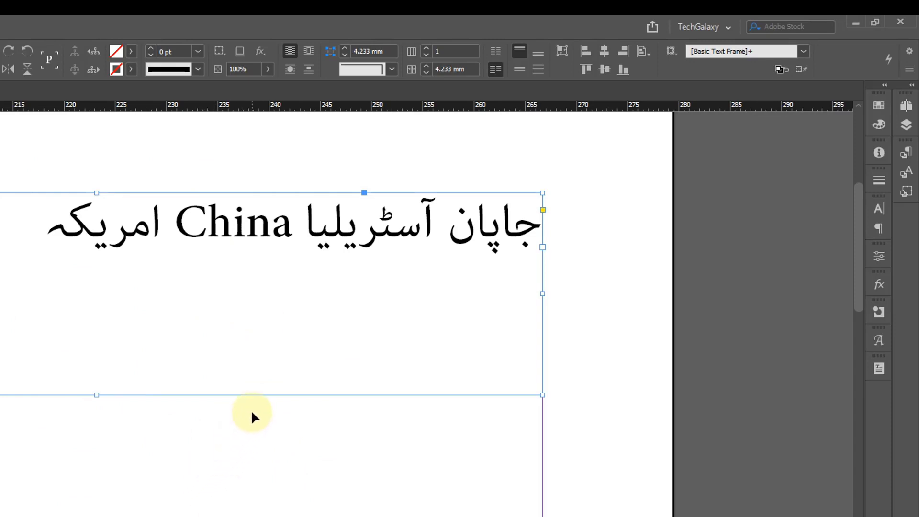
pyautogui.moveTo(0, 387); pyautogui.dragTo(487, 457)
pyautogui.moveTo(0, 335); pyautogui.dragTo(486, 316)
pyautogui.moveTo(0, 308); pyautogui.dragTo(239, 298)
pyautogui.moveTo(131, 289); pyautogui.dragTo(133, 238)
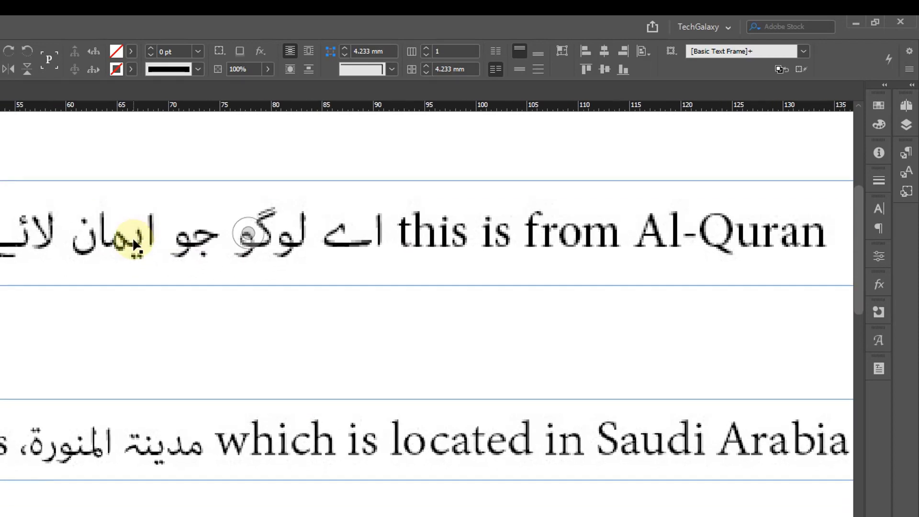
pyautogui.moveTo(113, 361); pyautogui.dragTo(463, 359)
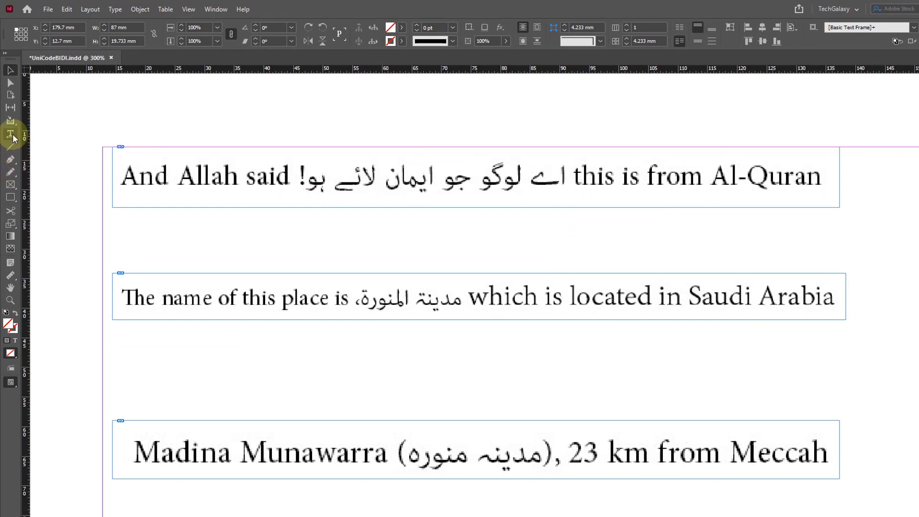
pyautogui.click(11, 134)
pyautogui.moveTo(113, 215); pyautogui.dragTo(840, 261)
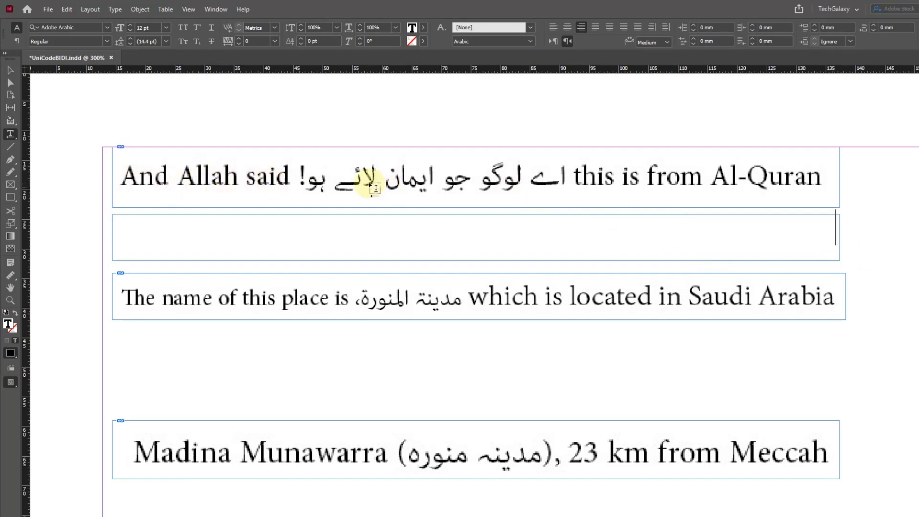
pyautogui.click(552, 41)
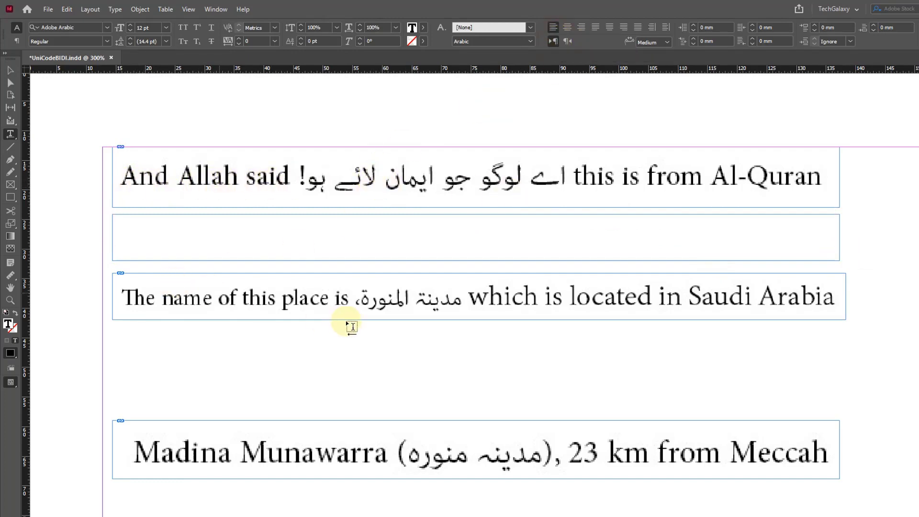
# - Enter "And Allah said" with the English keyboard, followed by اے لوگو جو ایمان لائے ہو! with the Urdu keyboard, in the new frame
pyautogui.press('super+space')
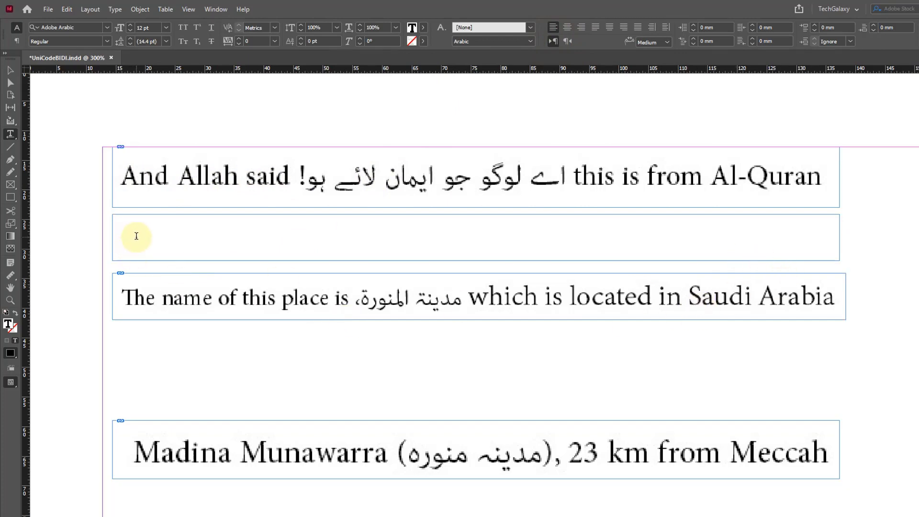
pyautogui.write('And Allah said')
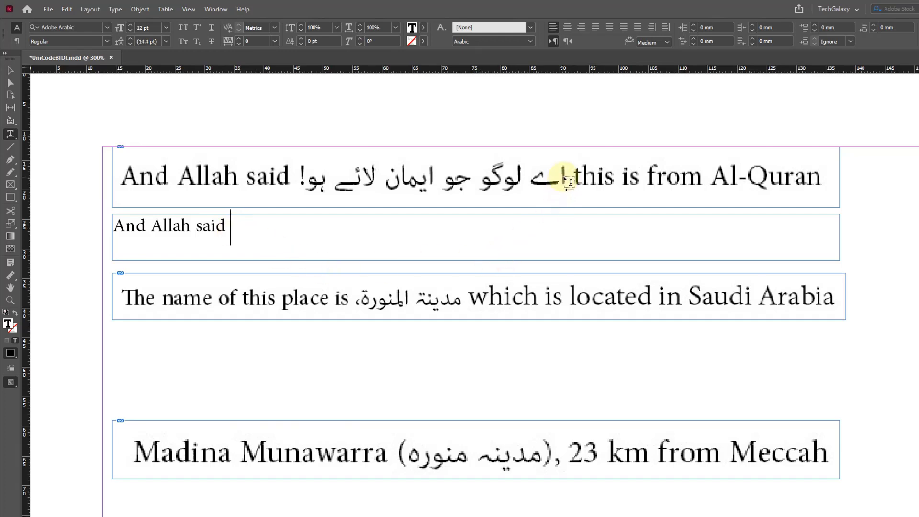
pyautogui.press('super+space')
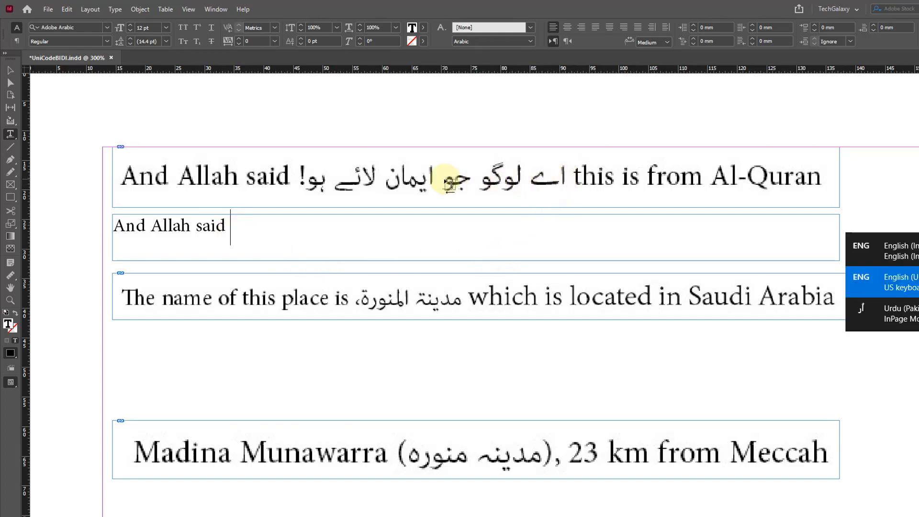
pyautogui.write('اے')
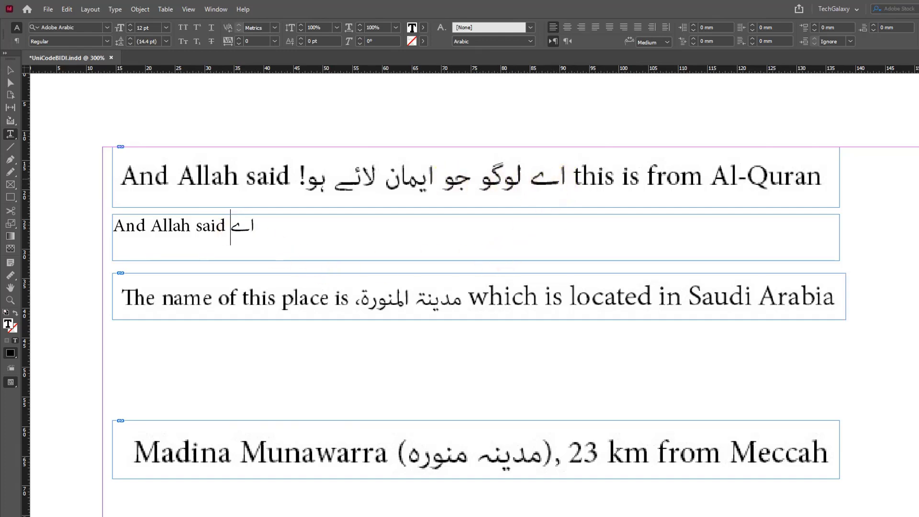
pyautogui.write(' لوگو جو ایمانت')
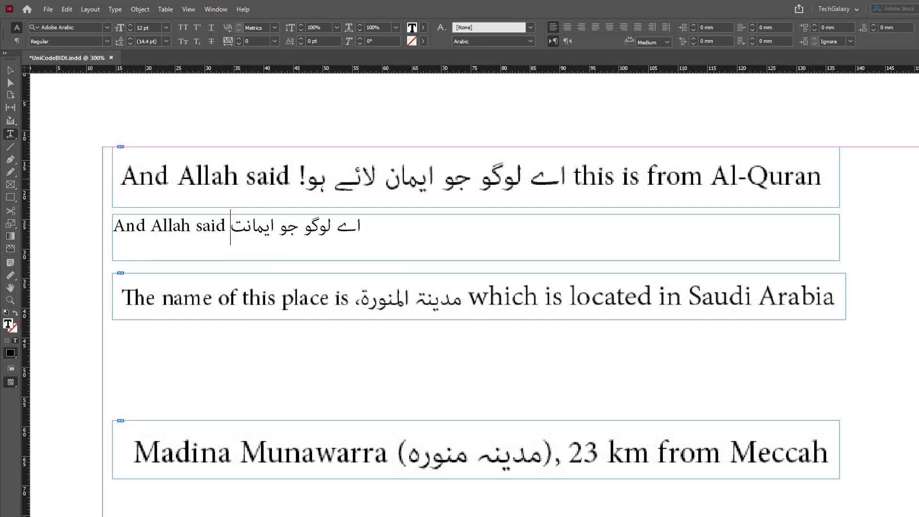
pyautogui.press('BackSpace')
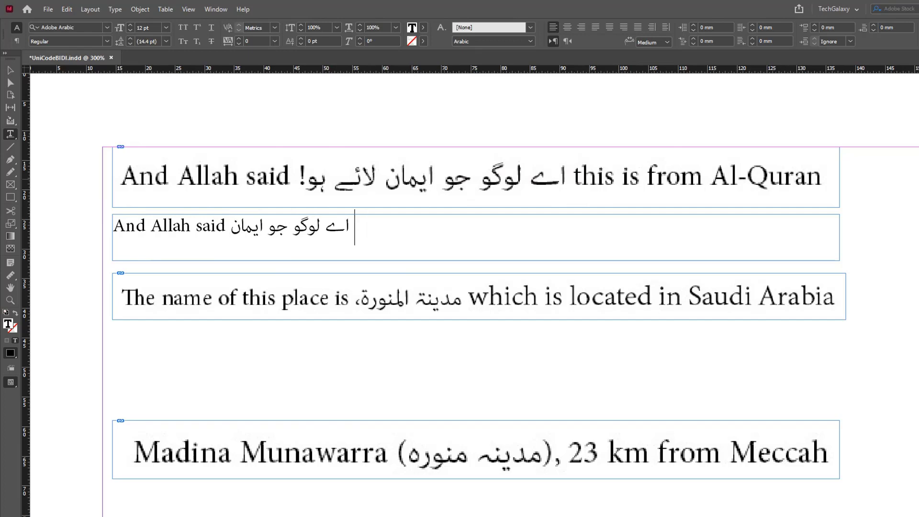
pyautogui.write('لائے ')
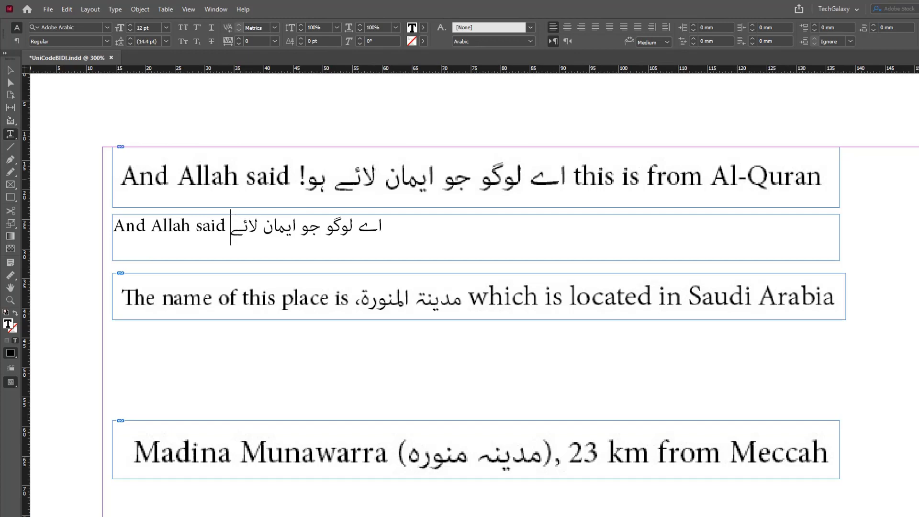
pyautogui.write('ہو')
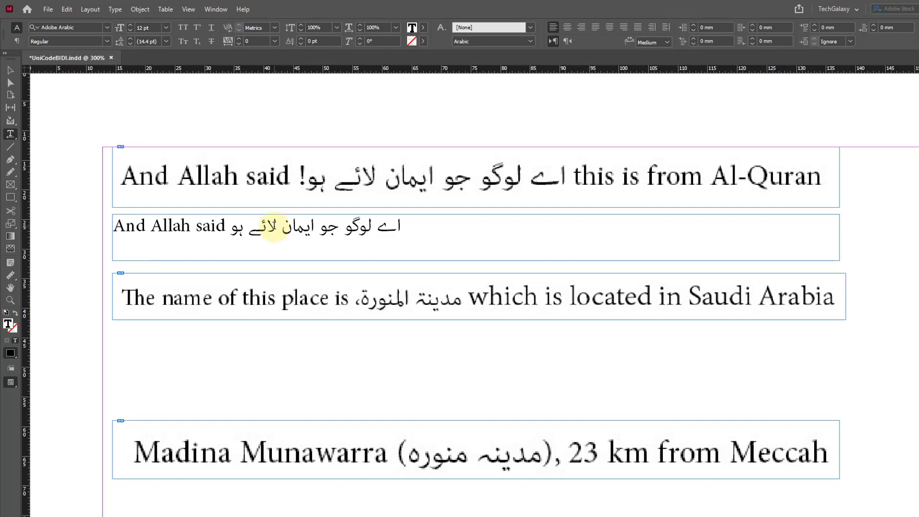
pyautogui.write('!')
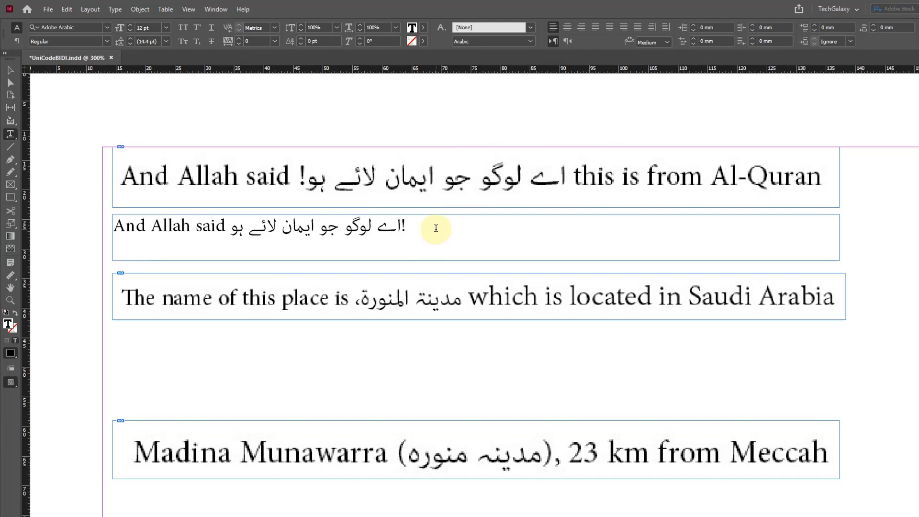
# - Complete the sentence with "this is from Al-Quran" using the English keyboard, and leave text editing
pyautogui.press('super+space')
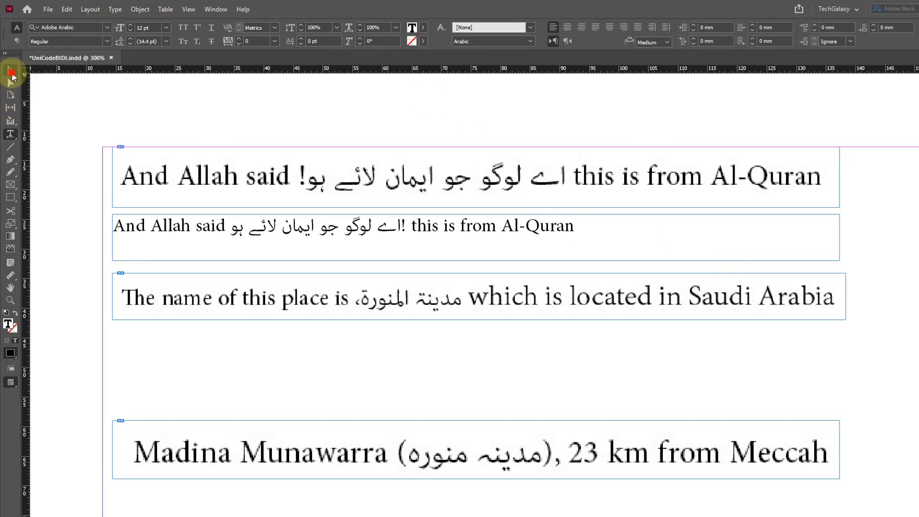
pyautogui.click(10, 70)
pyautogui.scroll(-1, 500, 221)
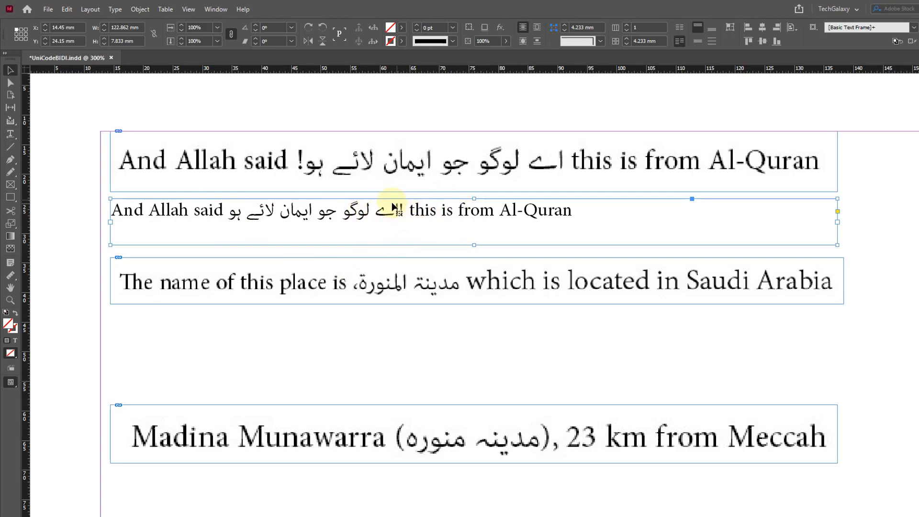
# - Examine the exclamation mark's placement relative to the Urdu phrase and the English run "this is from Al-Quran"
pyautogui.click(10, 134)
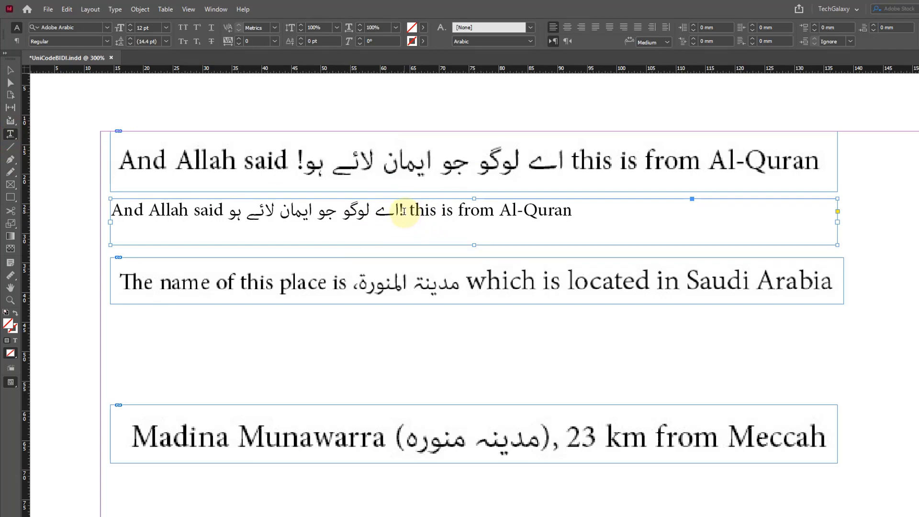
pyautogui.moveTo(401, 211); pyautogui.dragTo(408, 210)
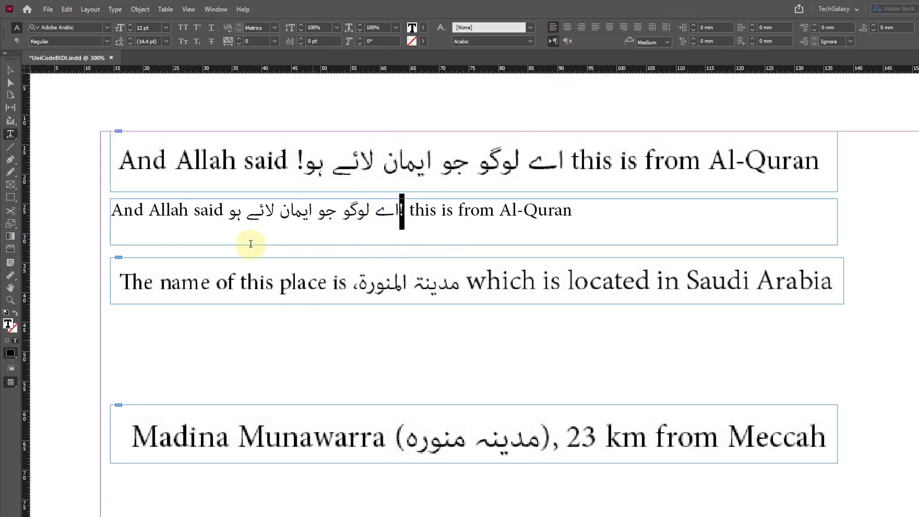
pyautogui.click(269, 218)
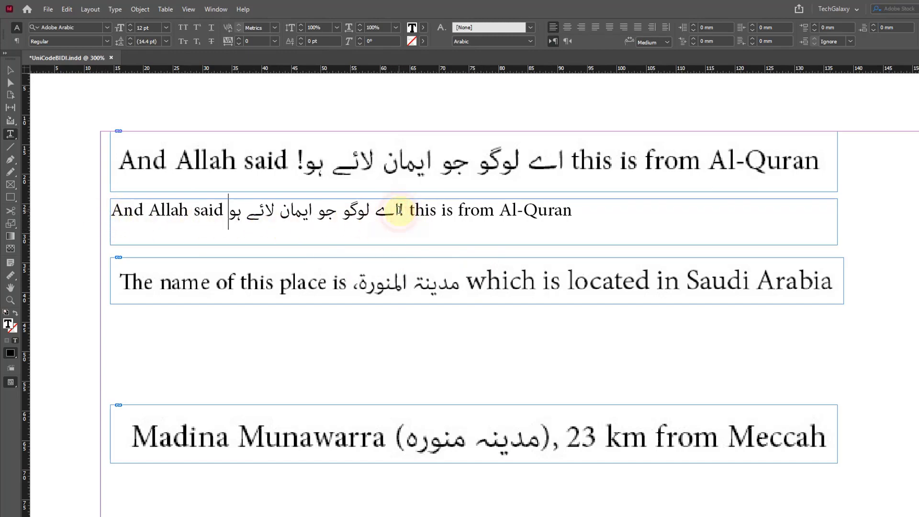
pyautogui.moveTo(400, 210); pyautogui.dragTo(403, 210)
pyautogui.click(404, 210)
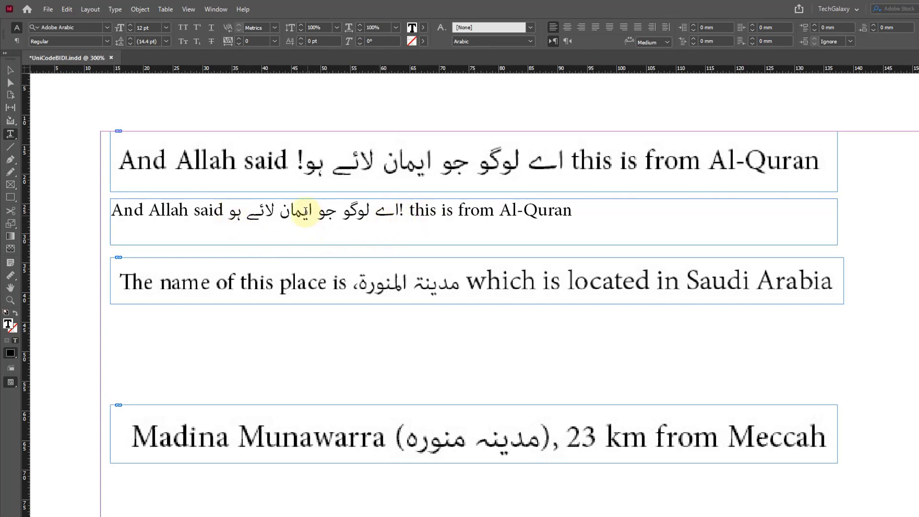
pyautogui.moveTo(414, 214); pyautogui.dragTo(589, 206)
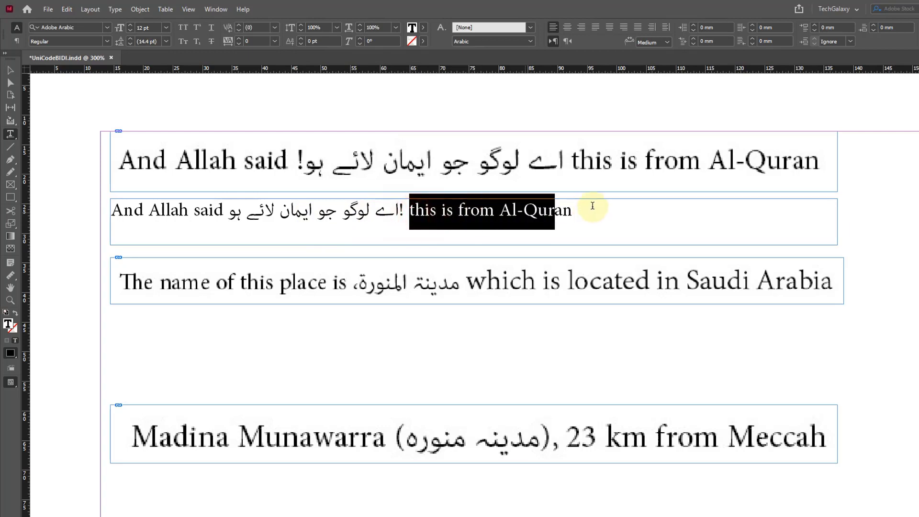
# - Insert a Right to Left Marker after the exclamation mark in the retyped "And Allah said" sentence
pyautogui.click(370, 212)
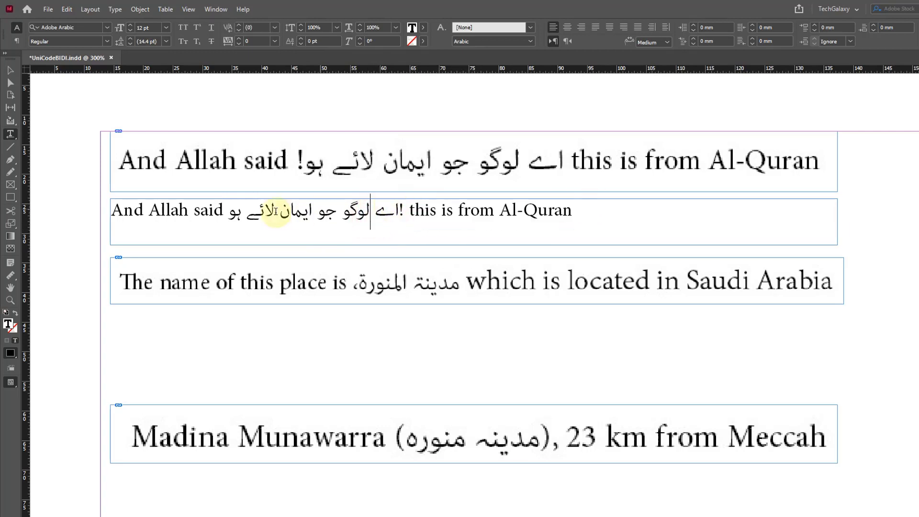
pyautogui.click(404, 210)
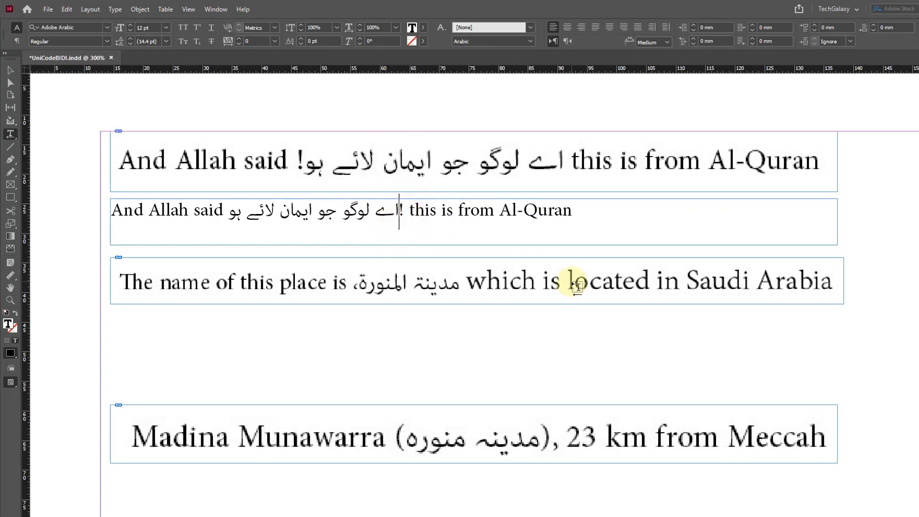
pyautogui.press('Right')
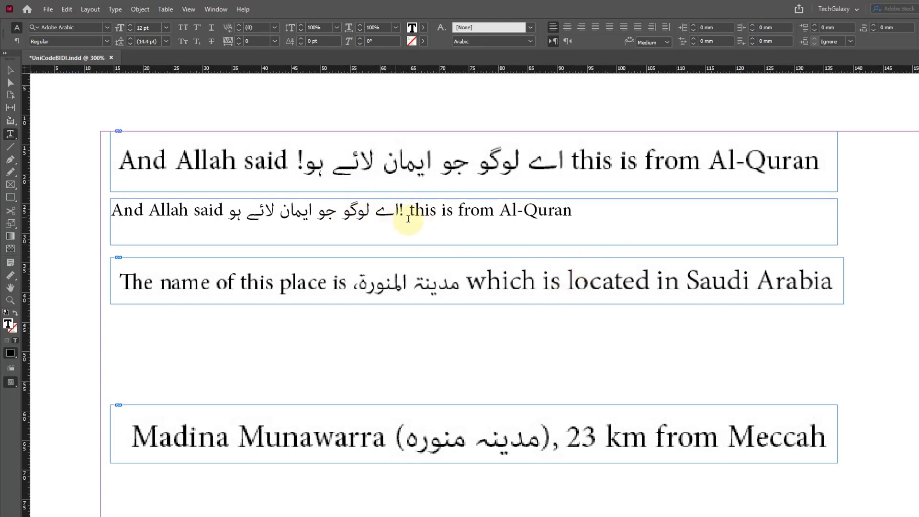
pyautogui.click(115, 10)
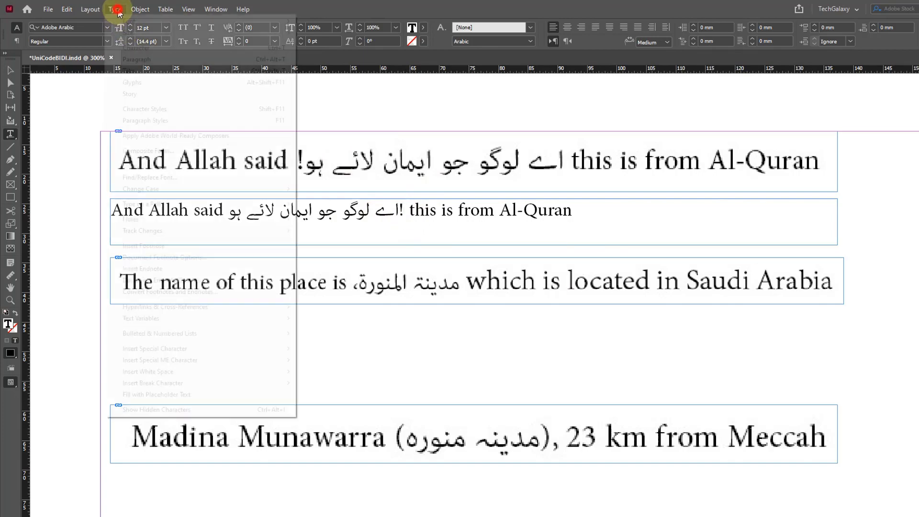
pyautogui.moveTo(172, 389)
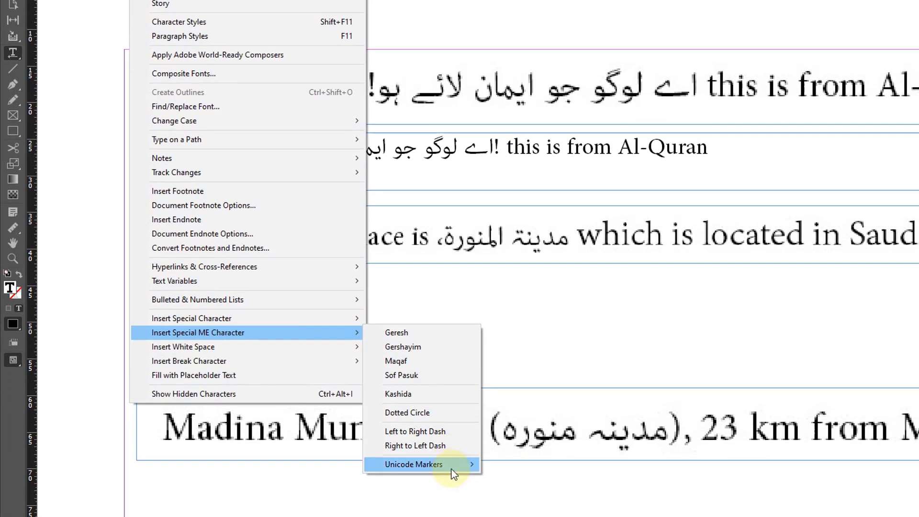
pyautogui.moveTo(450, 472)
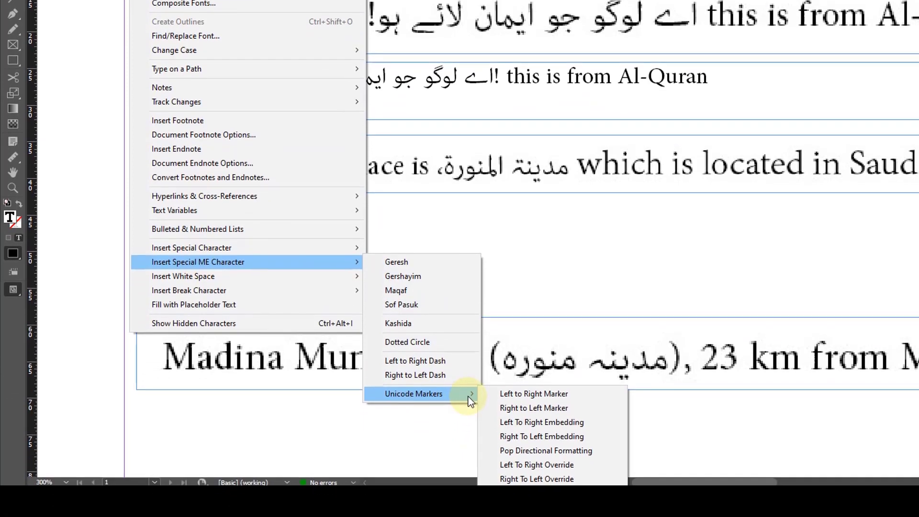
pyautogui.click(534, 407)
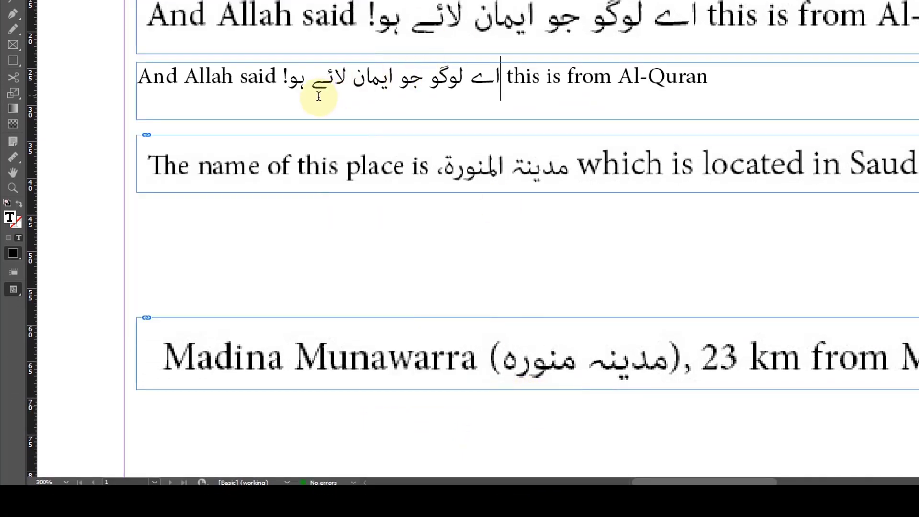
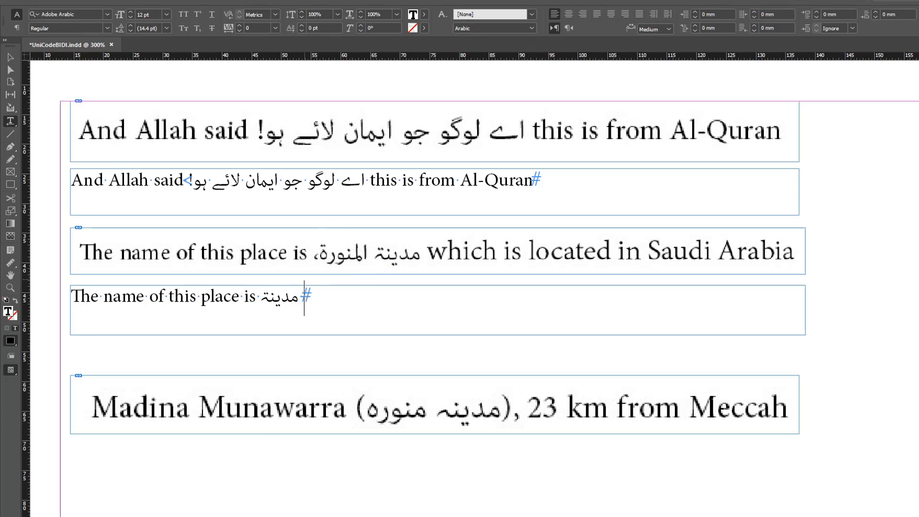
# - Complete the retyped "The name of this place is" sentence with المنورة، in Urdu and "which is located in Saudi Arabia" in English, and leave text editing
pyautogui.write('ر')
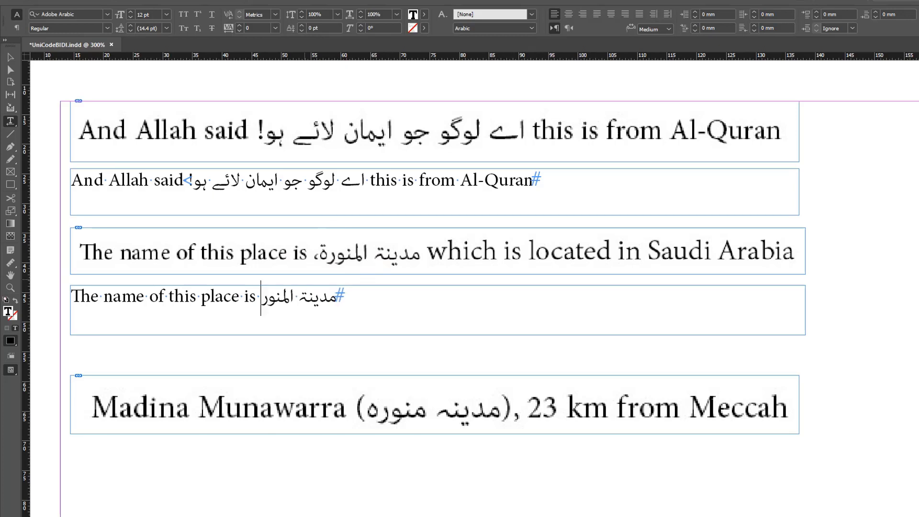
pyautogui.write('ة')
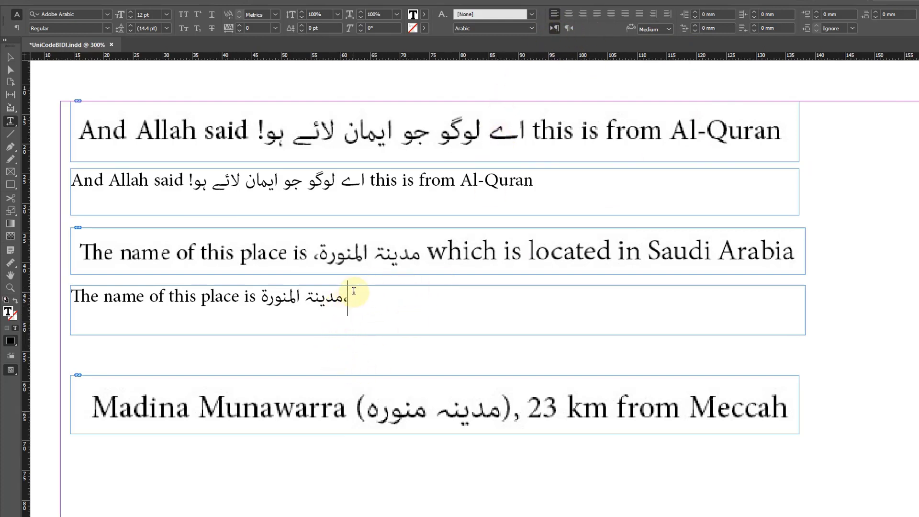
pyautogui.click(349, 305)
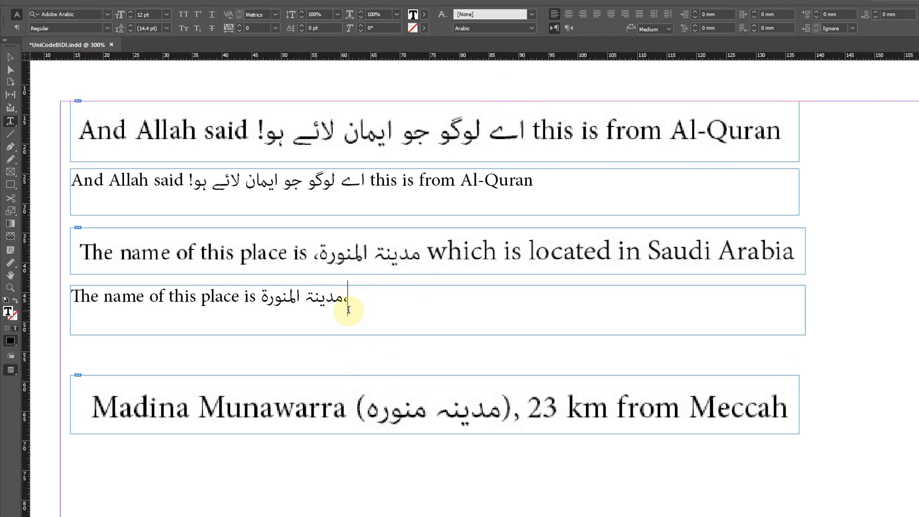
pyautogui.press('super+space')
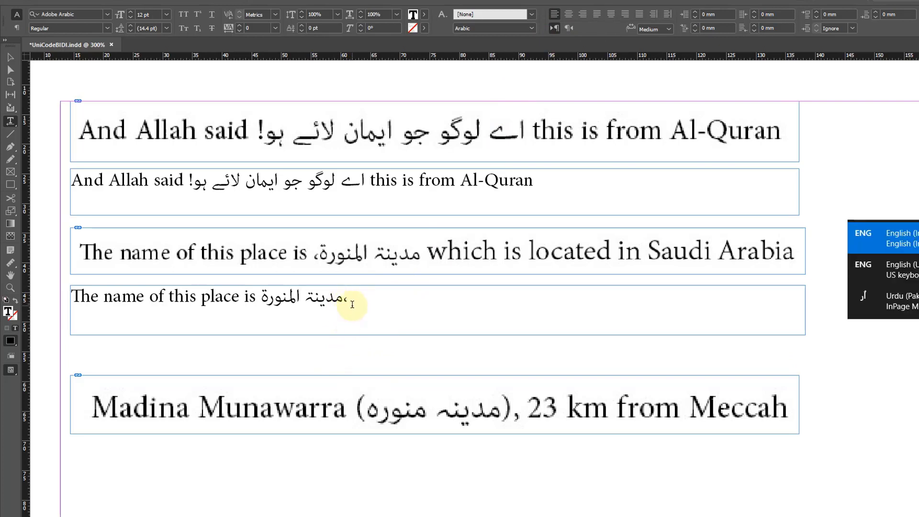
pyautogui.write('which is ')
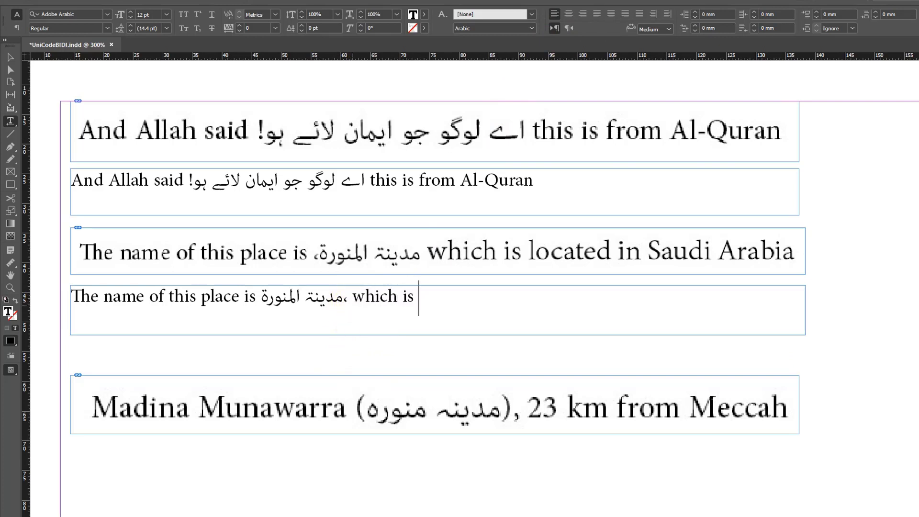
pyautogui.write('located in Sau')
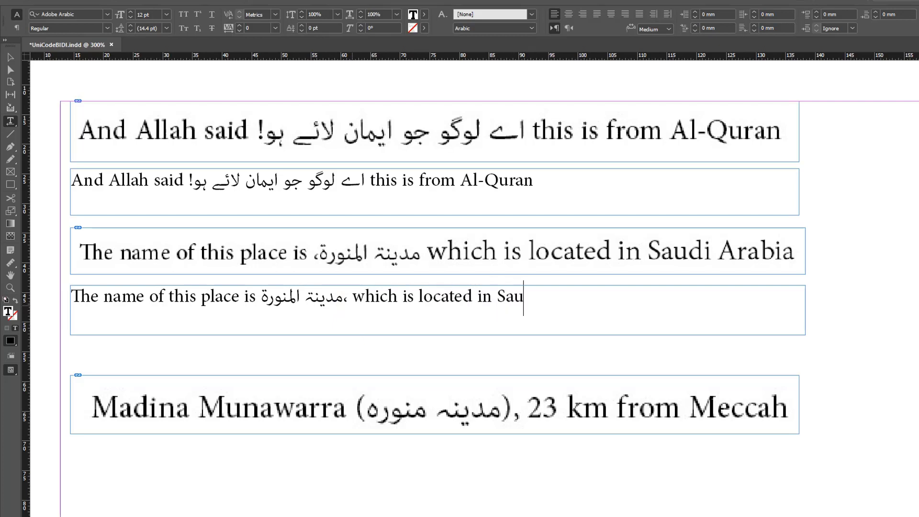
pyautogui.write('id')
pyautogui.press('BackSpace')
pyautogui.press('BackSpace')
pyautogui.write('di Arabia')
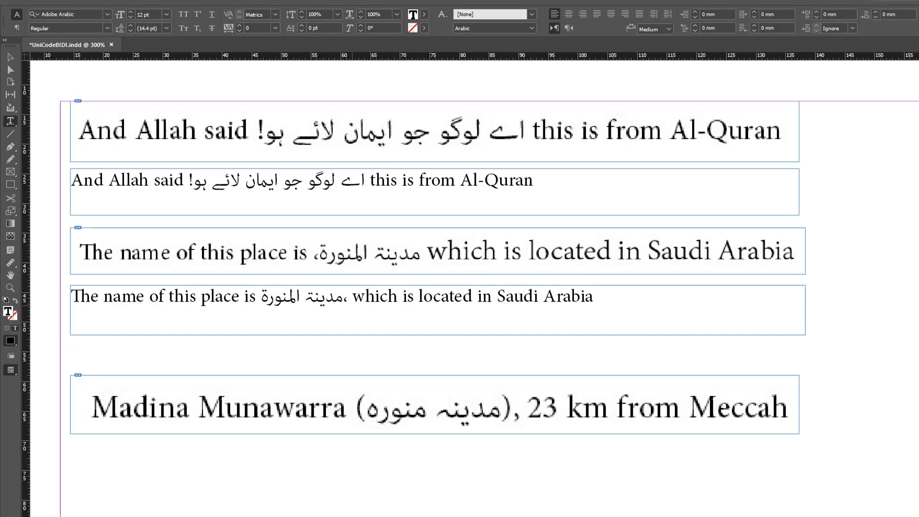
pyautogui.click(10, 57)
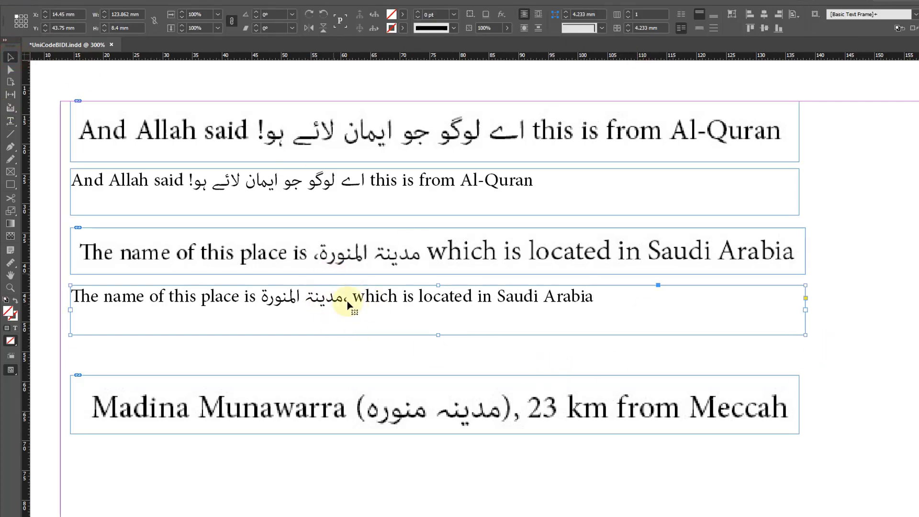
pyautogui.click(10, 120)
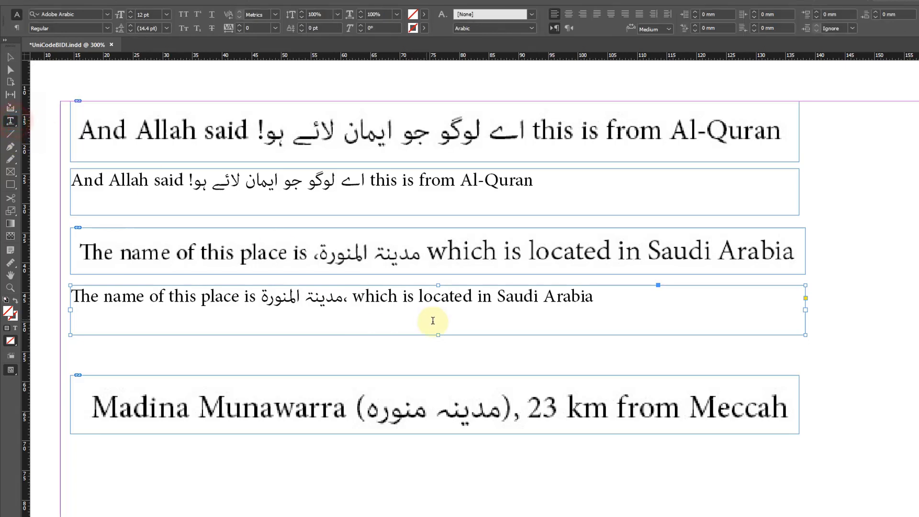
pyautogui.click(260, 303)
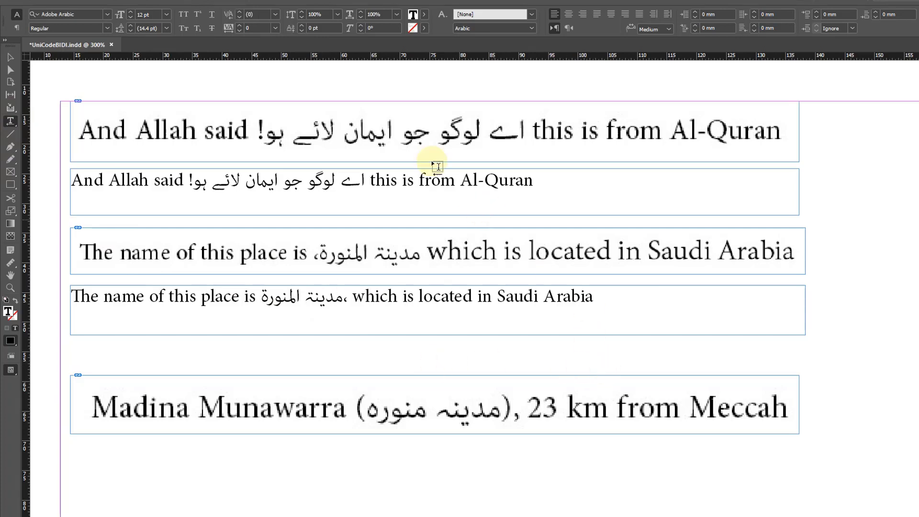
pyautogui.click(117, 1)
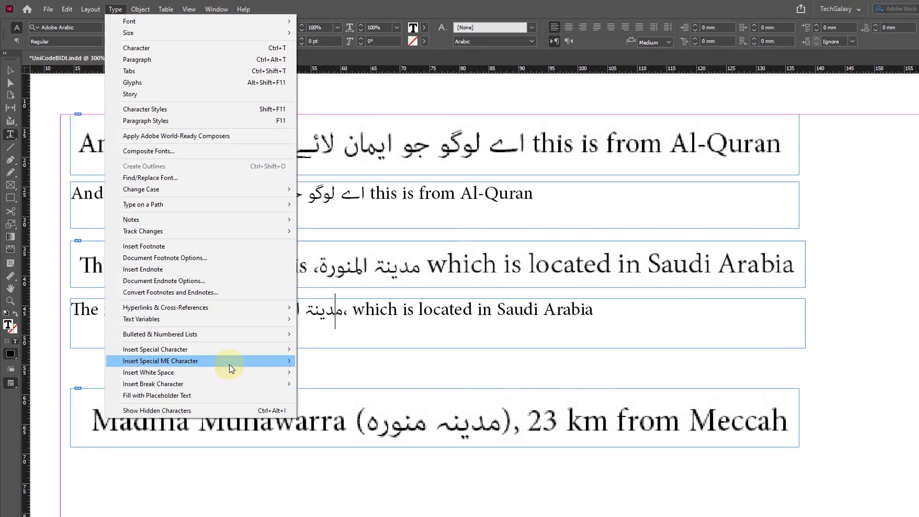
pyautogui.moveTo(230, 348)
pyautogui.moveTo(356, 467)
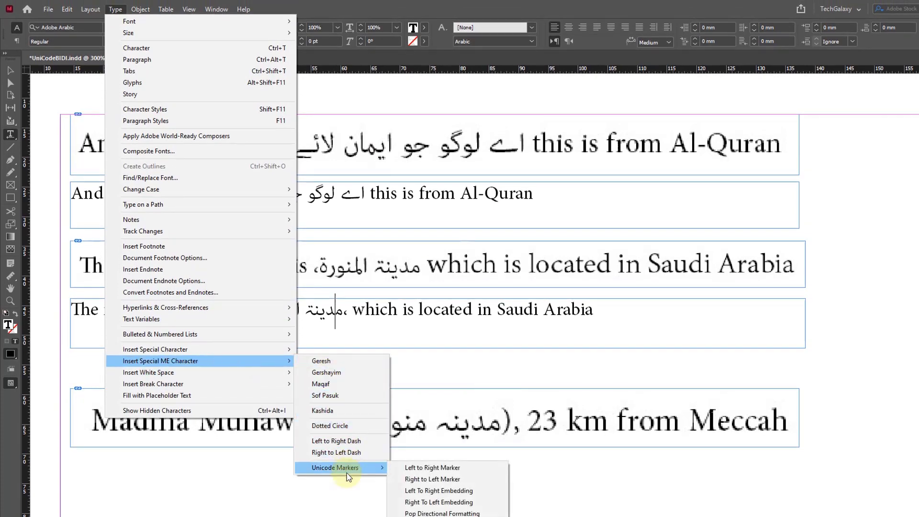
pyautogui.click(455, 503)
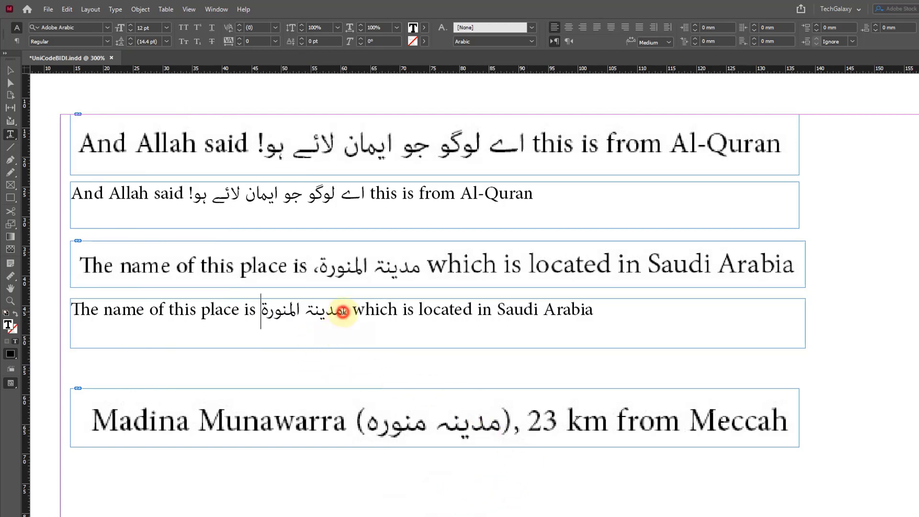
# - Insert a Right To Left Embedding marker just before the Urdu phrase's first word in the retyped "The name of this place is" sentence
pyautogui.click(343, 314)
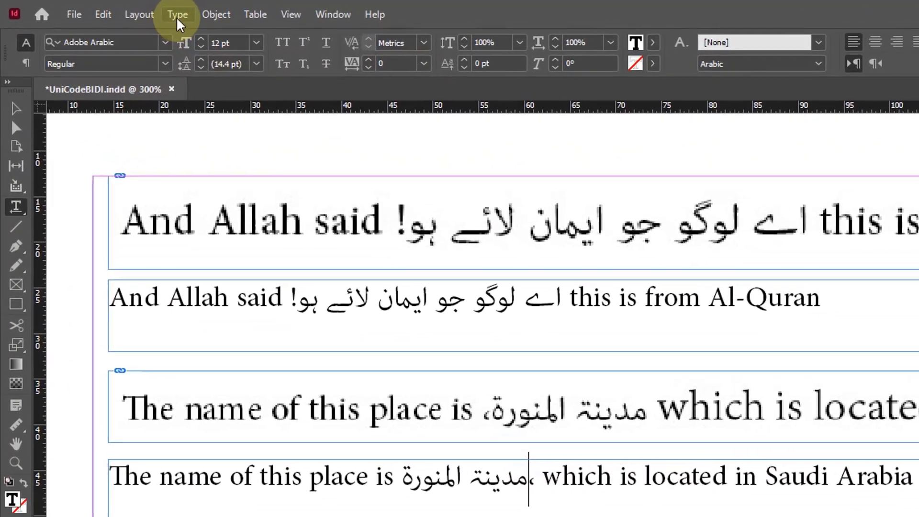
pyautogui.click(115, 10)
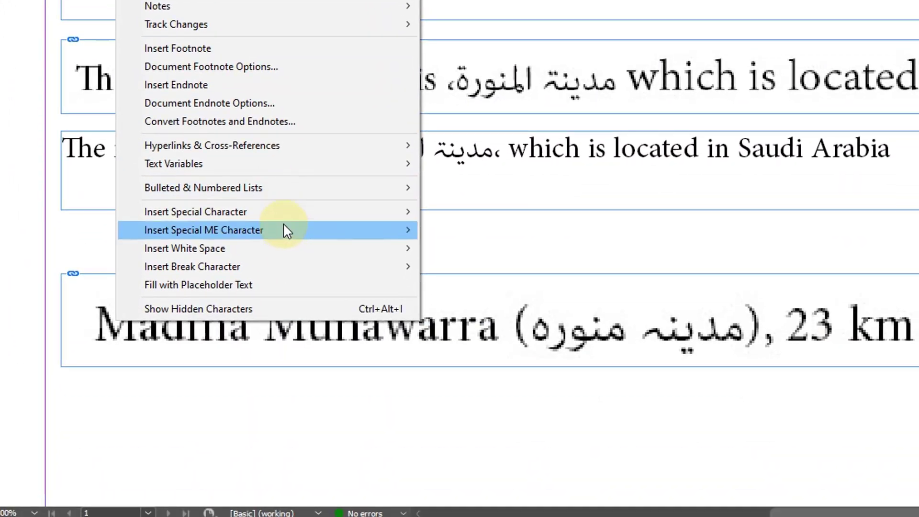
pyautogui.moveTo(285, 230)
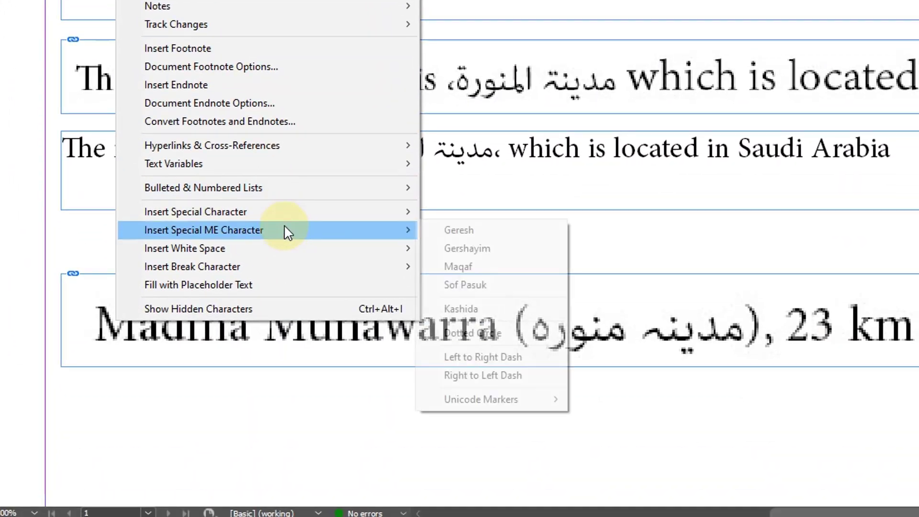
pyautogui.moveTo(551, 402)
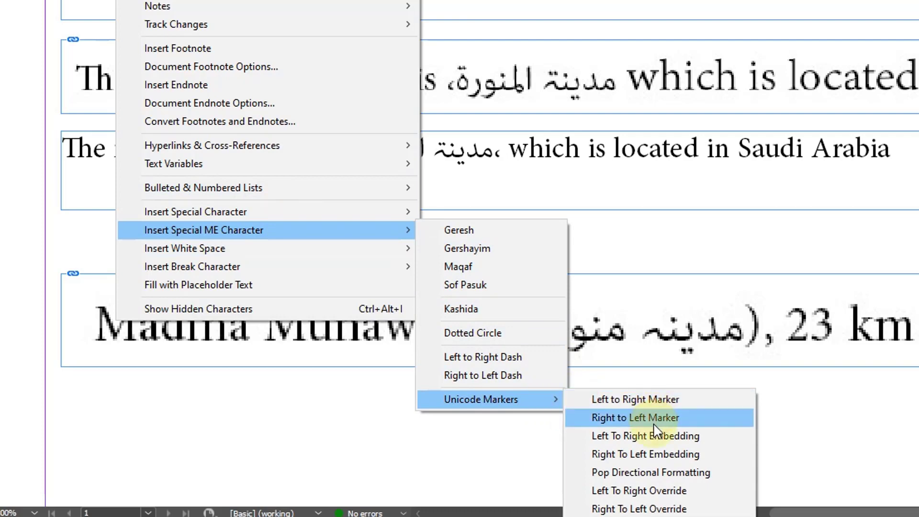
pyautogui.click(658, 458)
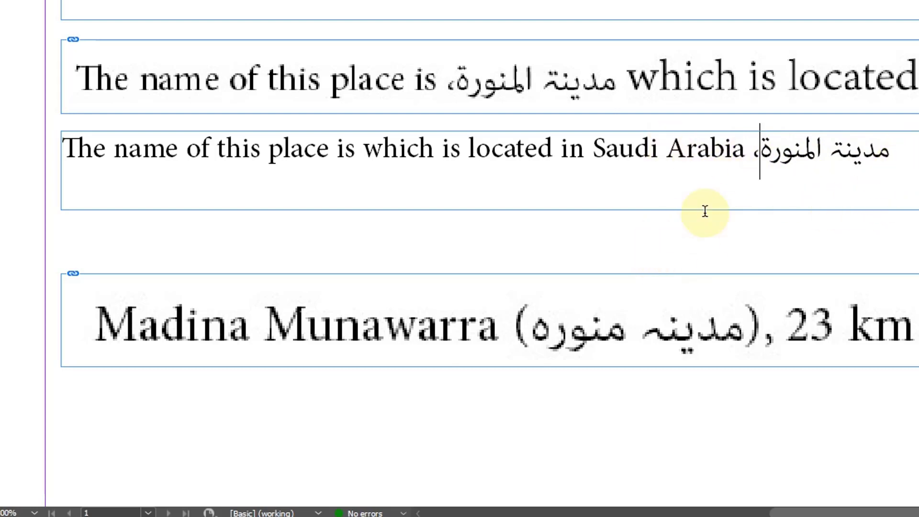
# - Insert a Pop Directional Formatting marker right after the Urdu comma to end the right-to-left embedding
pyautogui.click(753, 153)
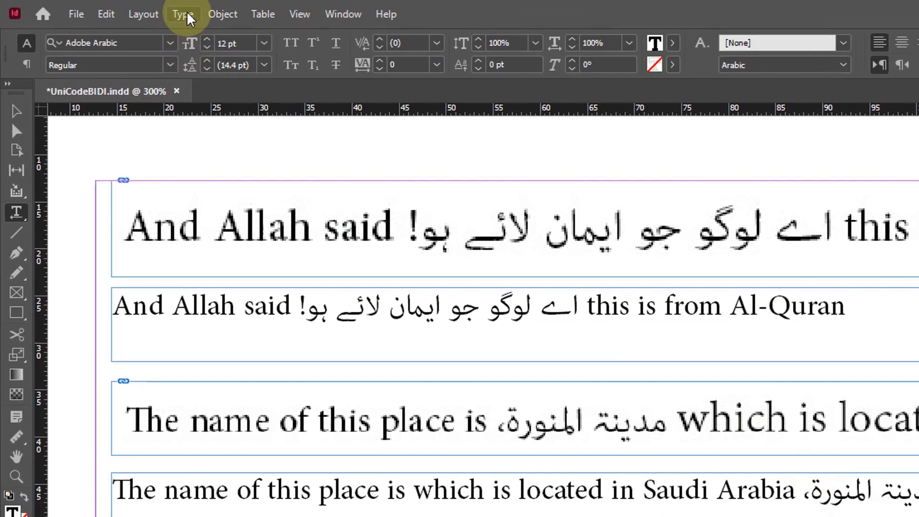
pyautogui.click(183, 15)
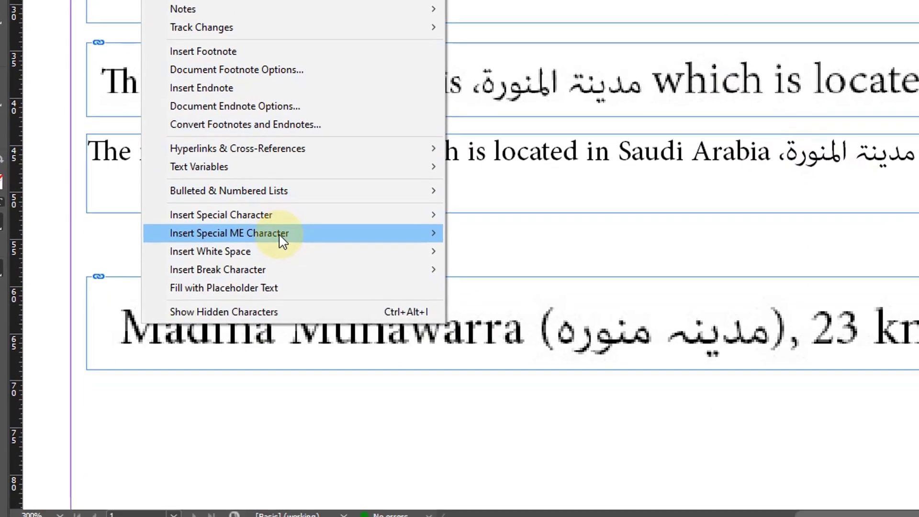
pyautogui.moveTo(307, 516)
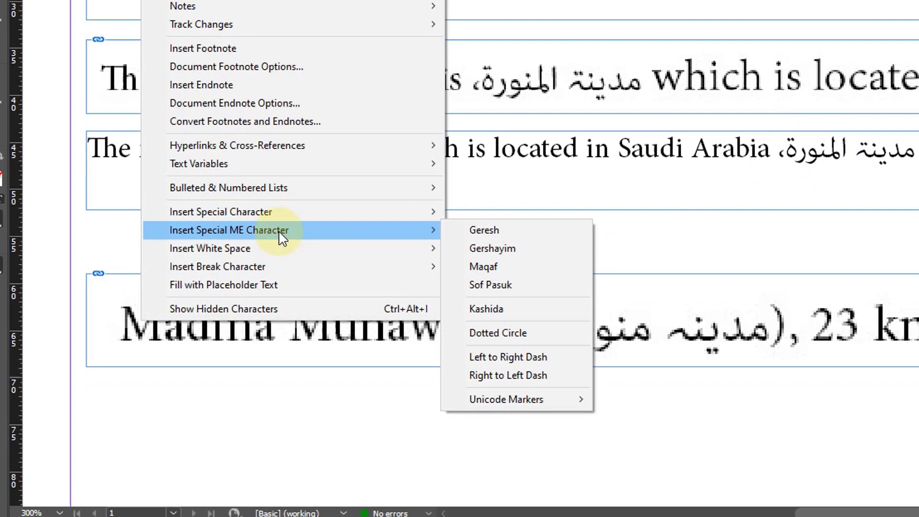
pyautogui.moveTo(540, 409)
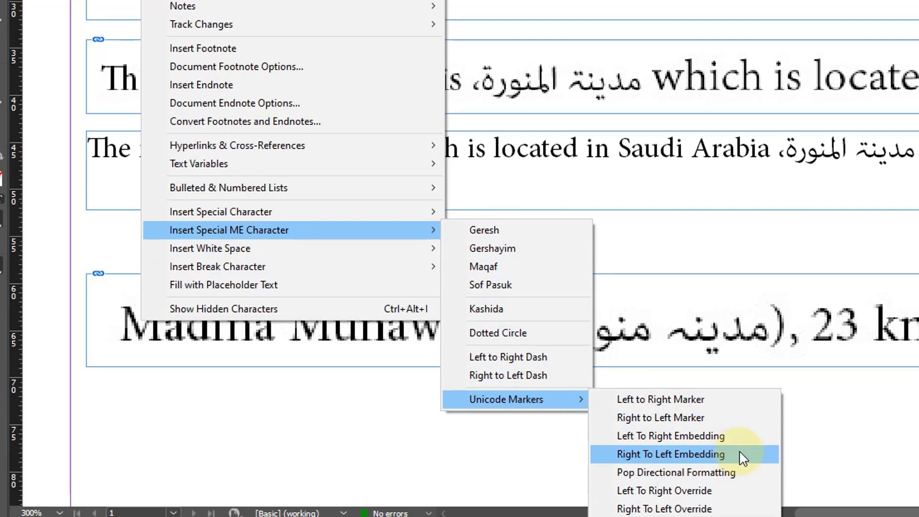
pyautogui.click(718, 478)
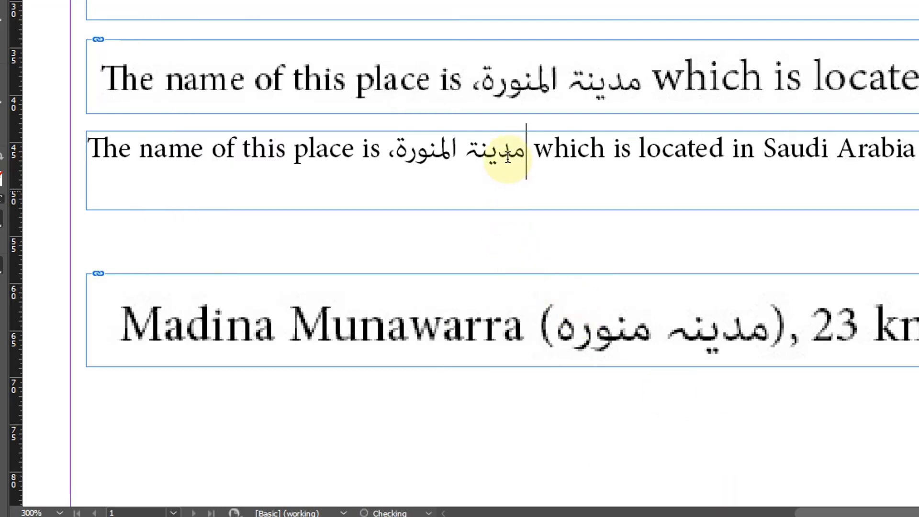
# - Examine the Urdu phrase and its comma, and compare the two retyped sentence frames with the sample lines above them
pyautogui.moveTo(526, 152)
pyautogui.mouseDown()
pyautogui.moveTo(478, 144)
pyautogui.moveTo(513, 144)
pyautogui.mouseUp()
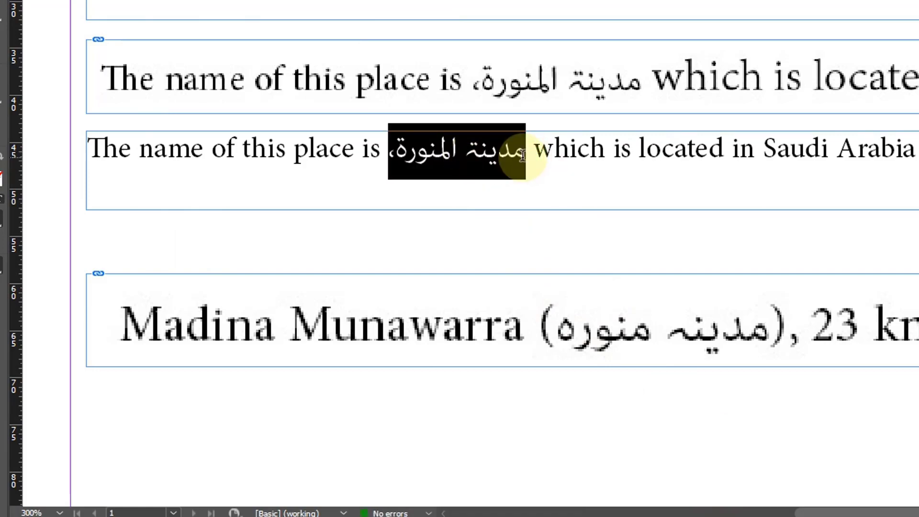
pyautogui.click(381, 159)
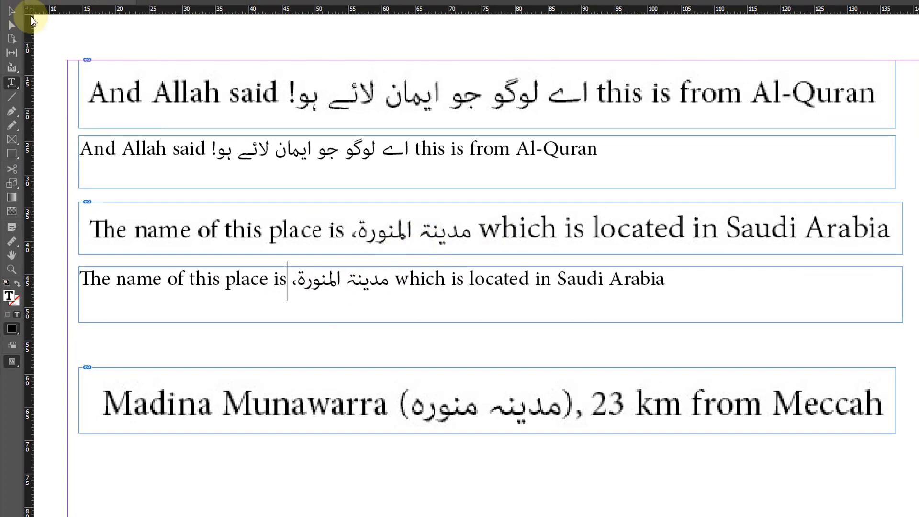
pyautogui.click(12, 10)
pyautogui.click(276, 160)
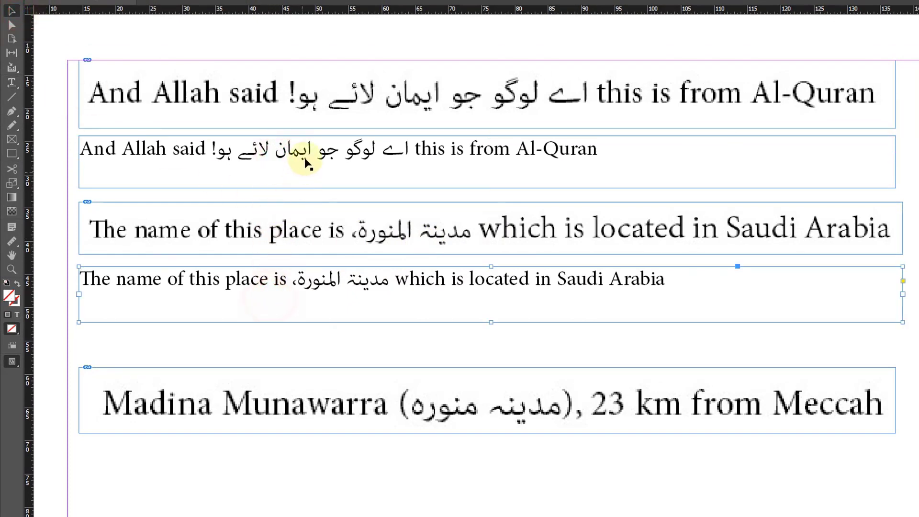
pyautogui.click(302, 295)
pyautogui.click(318, 172)
pyautogui.moveTo(322, 295)
pyautogui.mouseDown()
pyautogui.moveTo(321, 276)
pyautogui.moveTo(331, 308)
pyautogui.moveTo(322, 309)
pyautogui.moveTo(330, 308)
pyautogui.mouseUp()
pyautogui.click(327, 149)
pyautogui.click(345, 155)
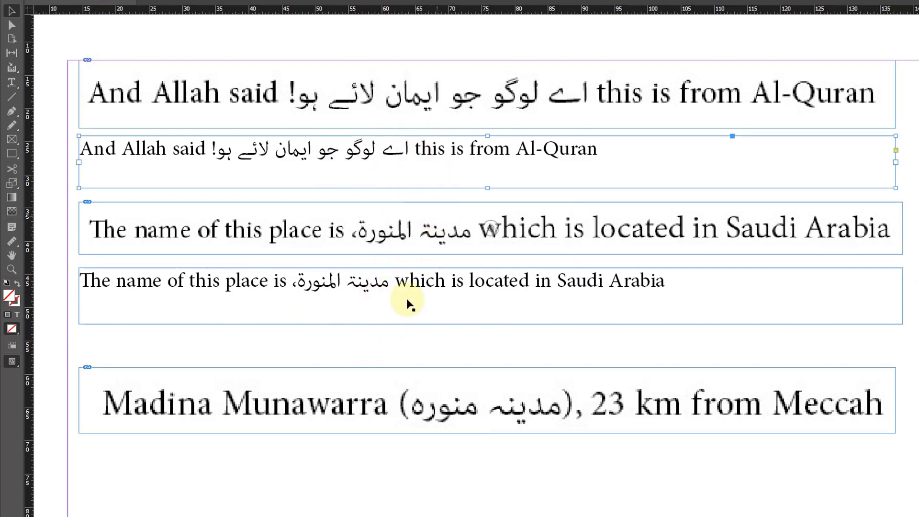
# - Move the "Madina Munawarra" sample frame up and draw a text frame about 122.9 by 10.3 mm beneath it
pyautogui.scroll(-3, 482, 390)
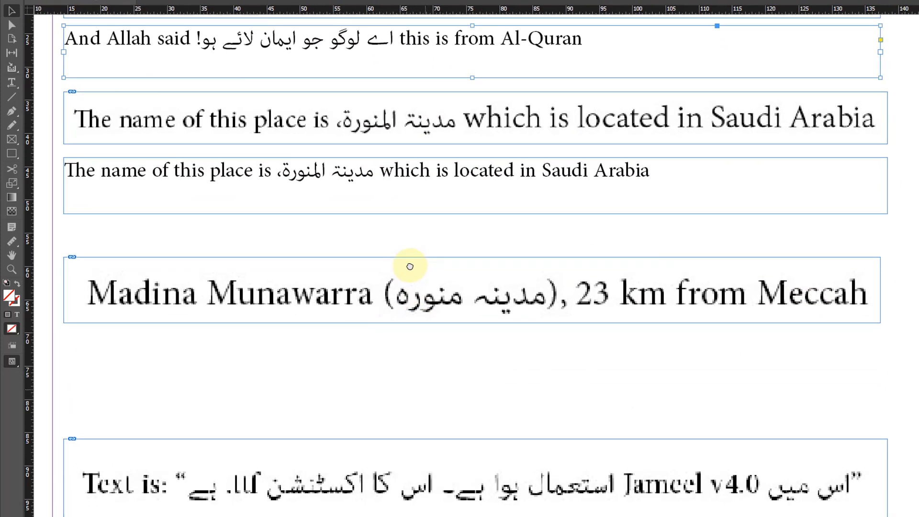
pyautogui.moveTo(409, 267); pyautogui.dragTo(461, 176)
pyautogui.moveTo(773, 184)
pyautogui.mouseDown()
pyautogui.moveTo(760, 185)
pyautogui.moveTo(764, 173)
pyautogui.mouseUp()
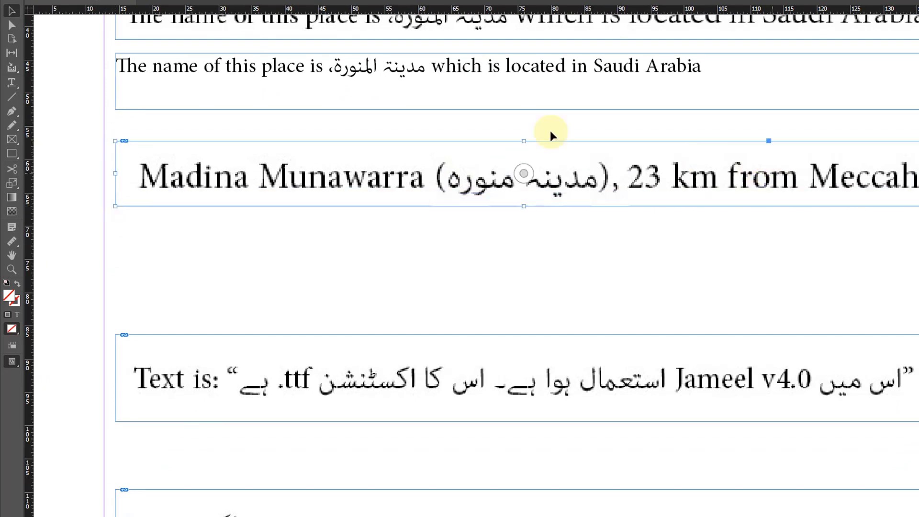
pyautogui.click(12, 82)
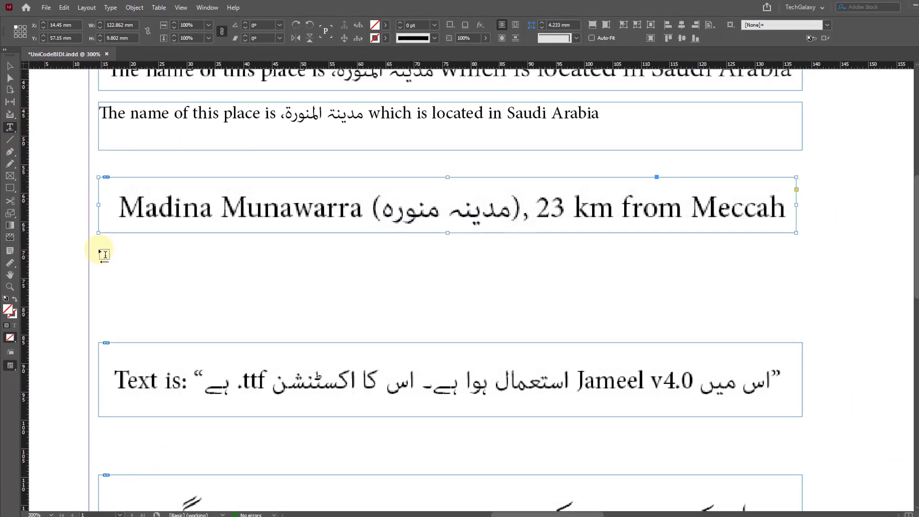
pyautogui.moveTo(98, 249); pyautogui.dragTo(789, 307)
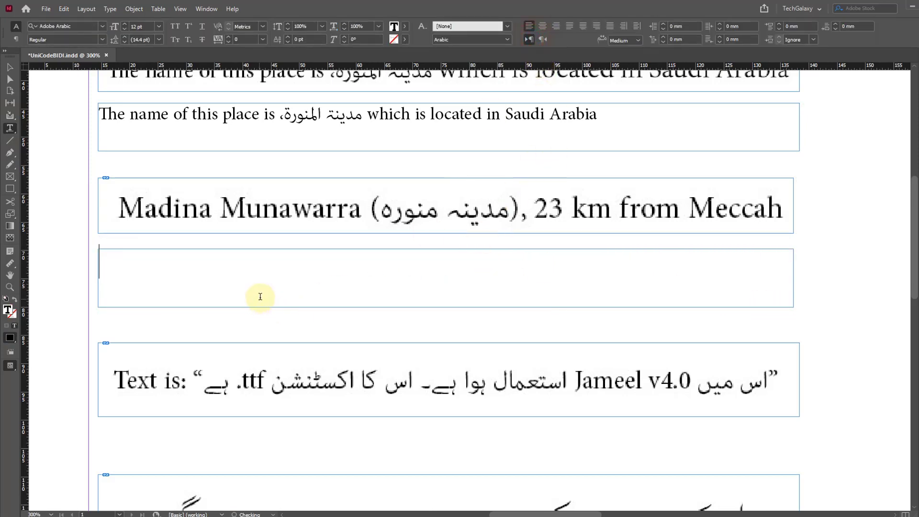
# - Enter "Madina Munawarra (" in the new frame, followed by the Urdu مدینہ منورة, a closing parenthesis, a comma and ٢٣
pyautogui.write('Madina ')
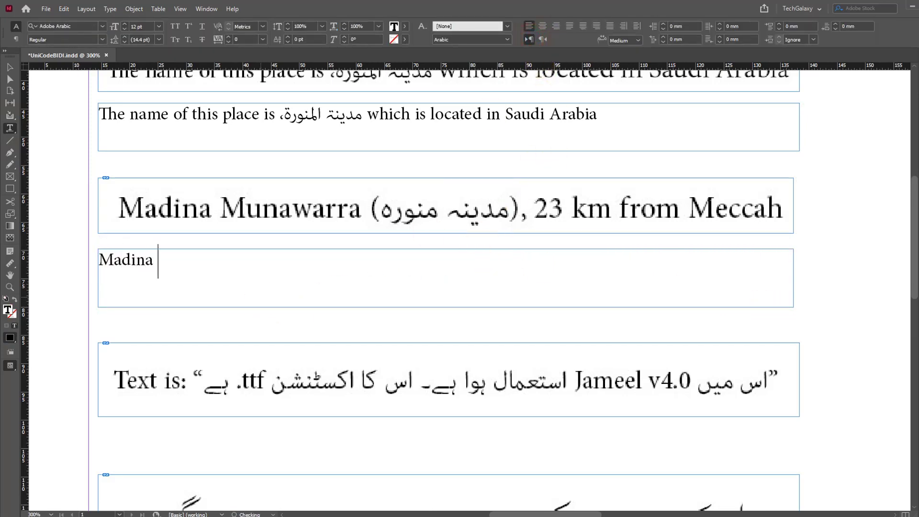
pyautogui.write('Munawarra (')
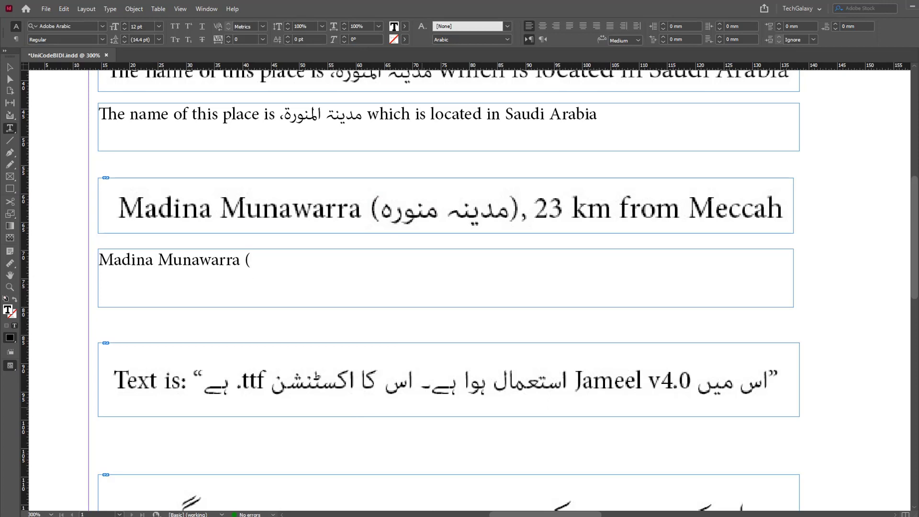
pyautogui.press('super+space')
pyautogui.press('super+space')
pyautogui.write('ة')
pyautogui.press('BackSpace')
pyautogui.write('ہ منہ')
pyautogui.press('BackSpace')
pyautogui.write('ورة')
pyautogui.press('super+space')
pyautogui.write(')')
pyautogui.write('٢٣')
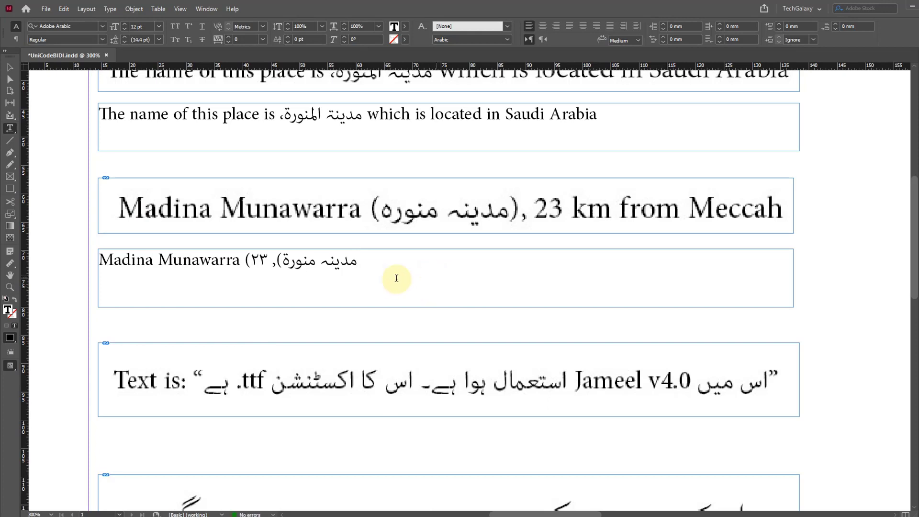
# - Set the language of the whole retyped "Madina Munawarra" line to English: USA
pyautogui.hotkey('ctrl', 'a')
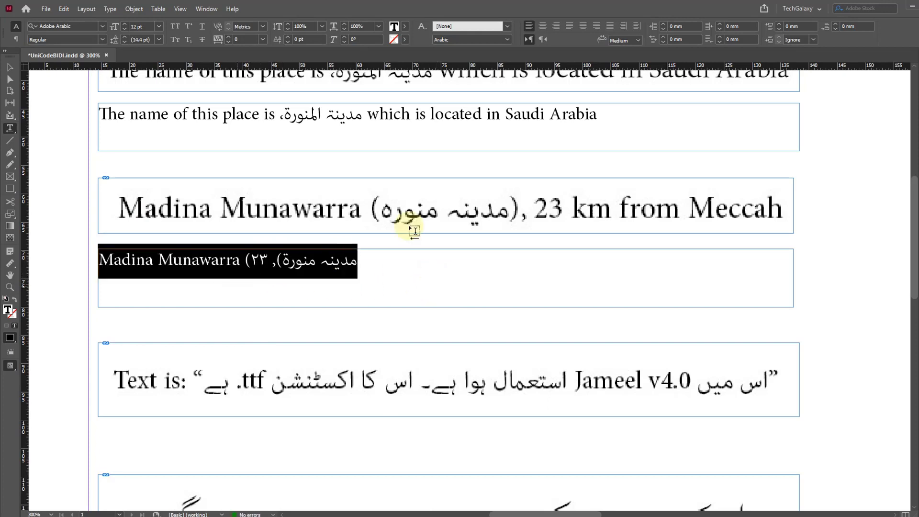
pyautogui.click(471, 40)
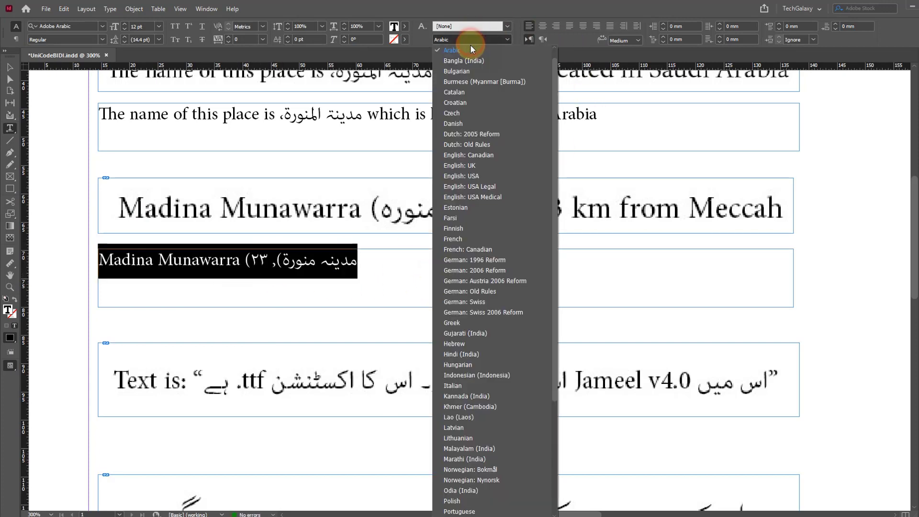
pyautogui.click(481, 176)
pyautogui.click(397, 261)
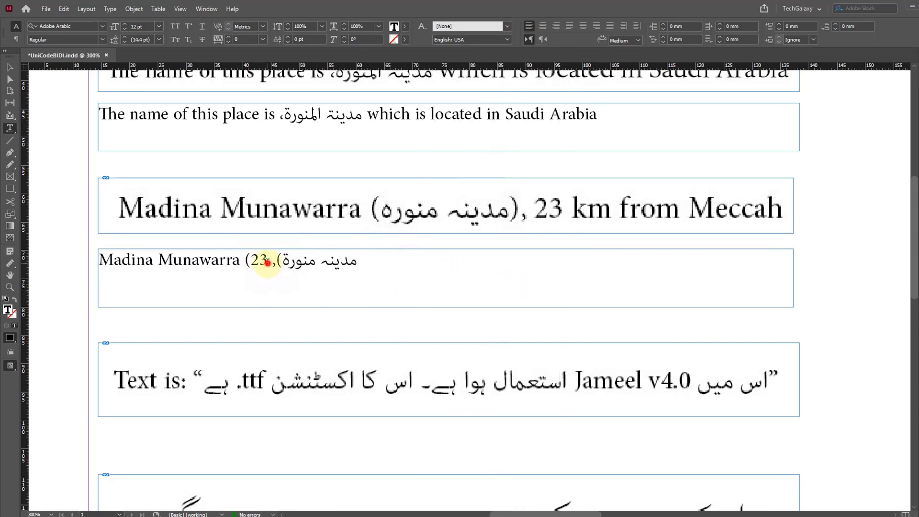
# - Examine the order of the number, closing parenthesis, comma and Urdu phrase in the retyped "Madina Munawarra" line
pyautogui.moveTo(267, 262); pyautogui.dragTo(259, 261)
pyautogui.click(264, 260)
pyautogui.click(268, 260)
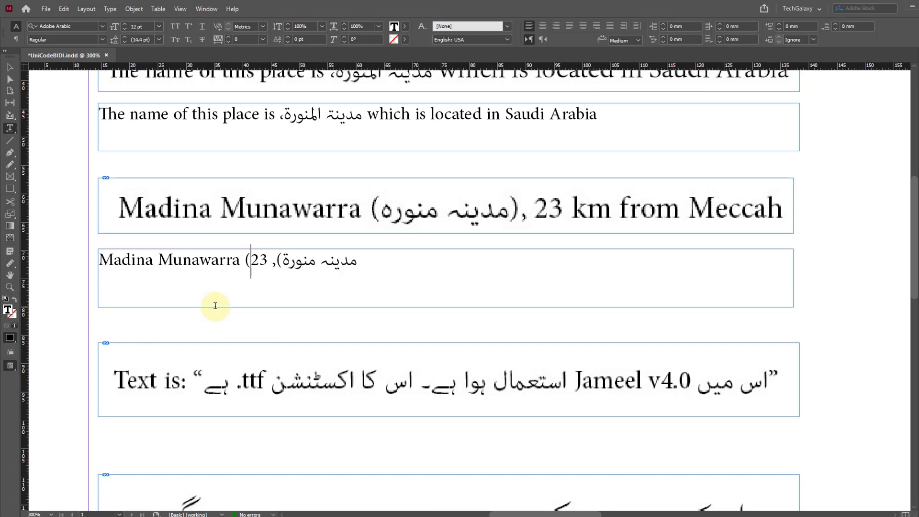
pyautogui.moveTo(353, 263); pyautogui.dragTo(304, 261)
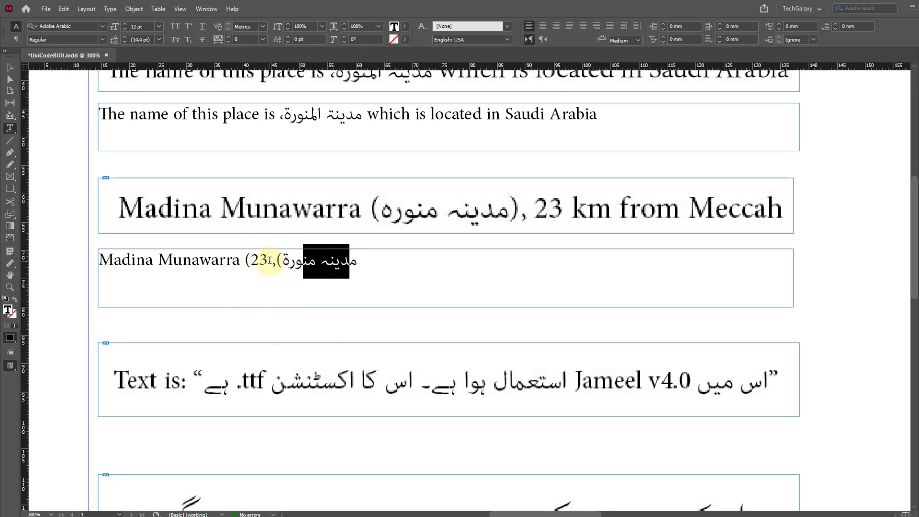
pyautogui.click(309, 266)
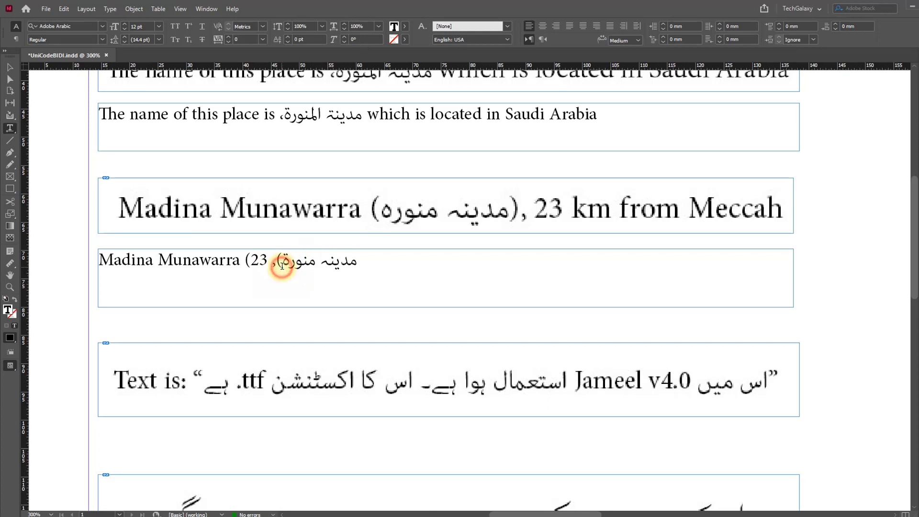
# - Undo the language change on the retyped "Madina Munawarra" line
pyautogui.hotkey('ctrl', 'z')
pyautogui.hotkey('ctrl', 'z')
pyautogui.hotkey('ctrl', 'z')
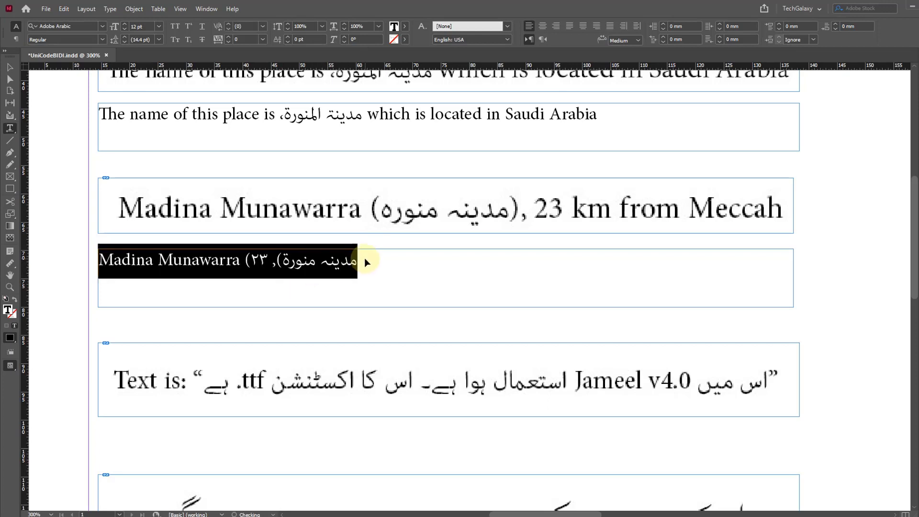
# - Retype the end of the Urdu phrase so it reads مدینہ منورہ and follow it with a closing parenthesis and comma
pyautogui.click(396, 245)
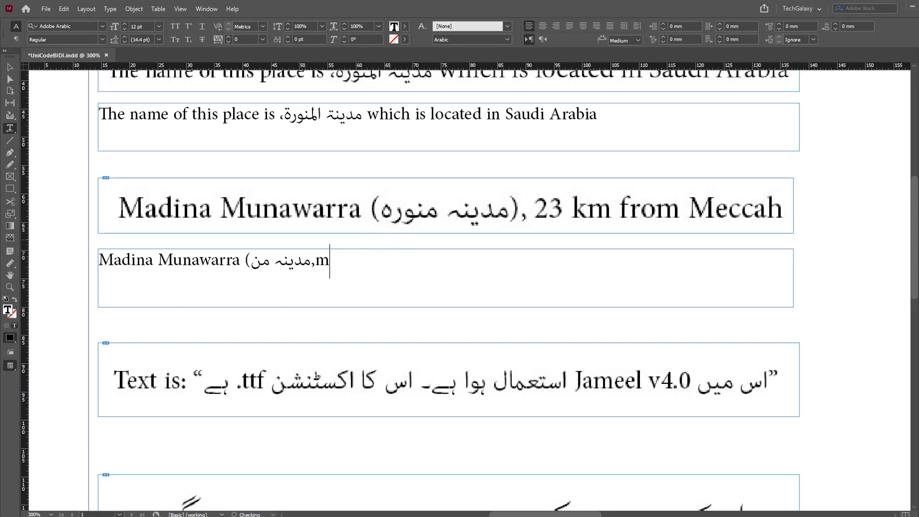
pyautogui.press('super+space')
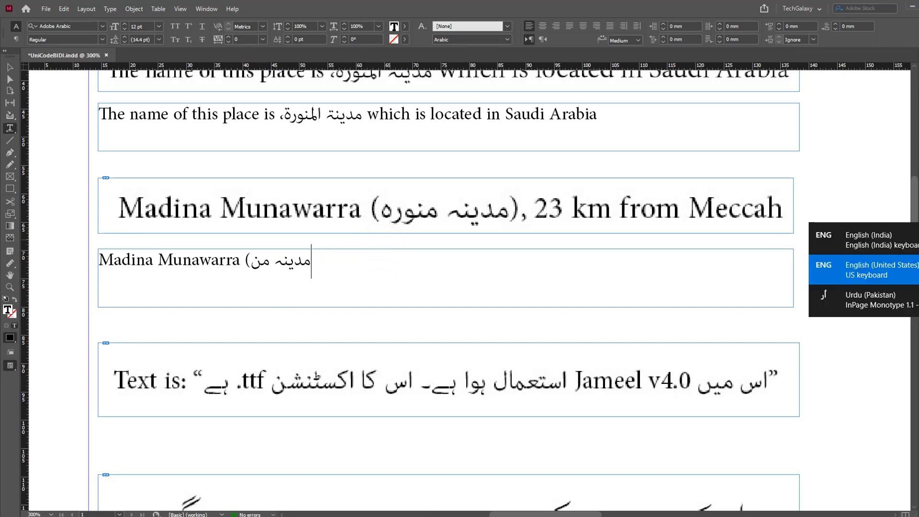
pyautogui.write('ور')
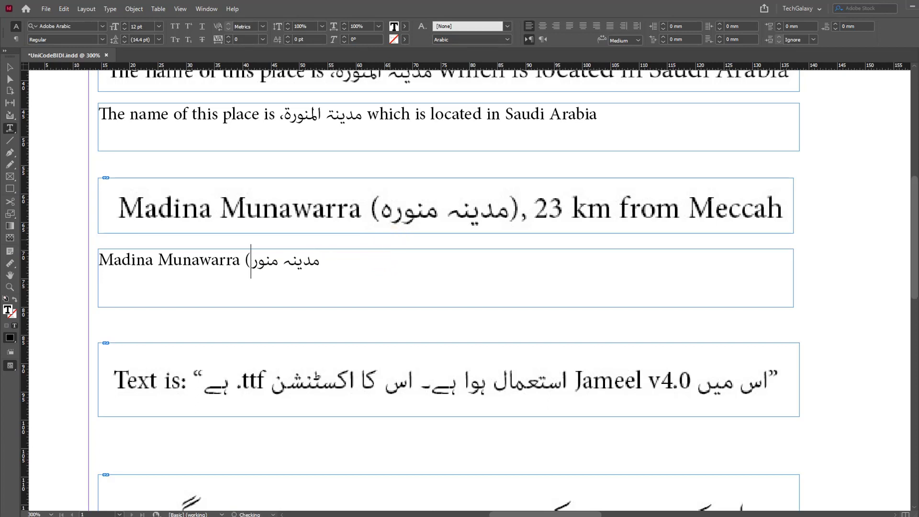
pyautogui.write('ه')
pyautogui.press('super+space')
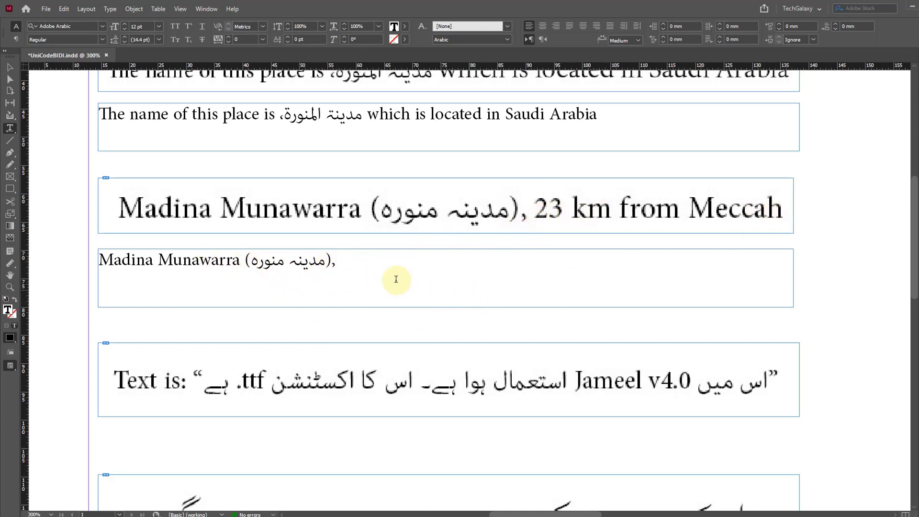
# - Insert a Left to Right Marker after the comma and complete the line with "٢٣ km from Meccah"
pyautogui.click(115, 13)
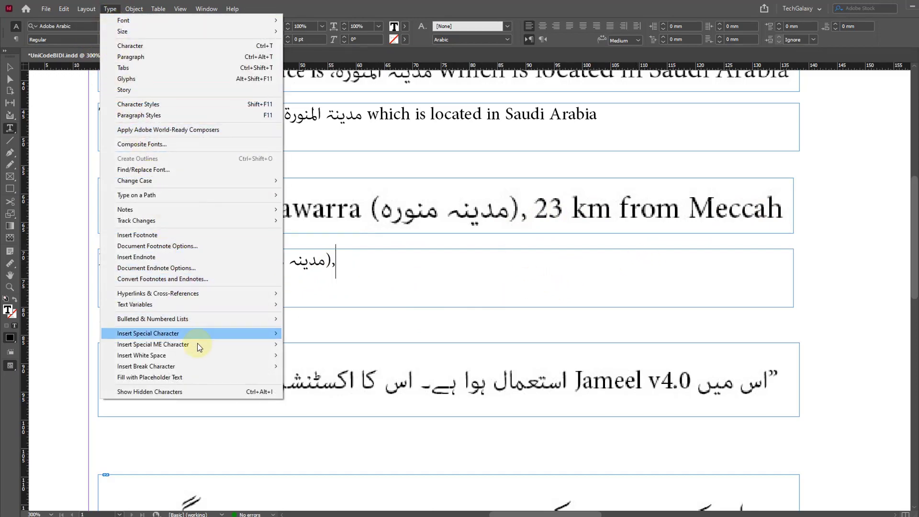
pyautogui.moveTo(198, 345)
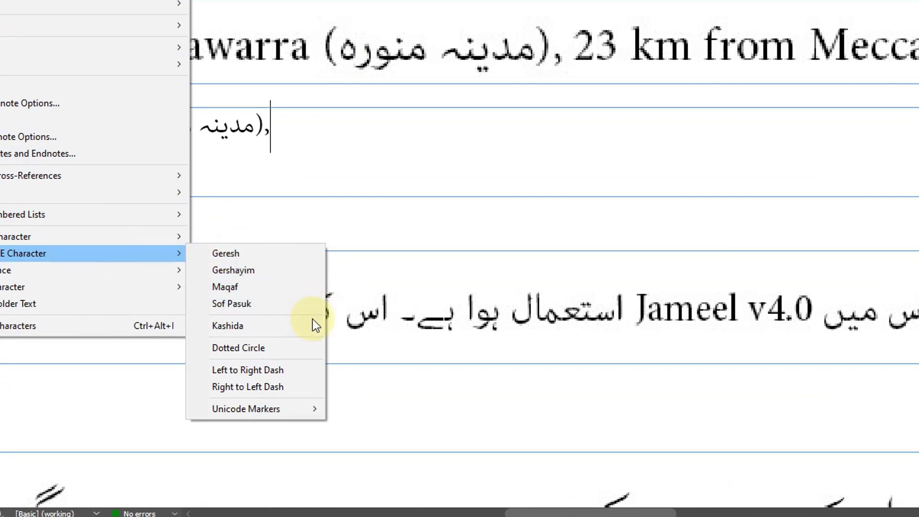
pyautogui.moveTo(300, 412)
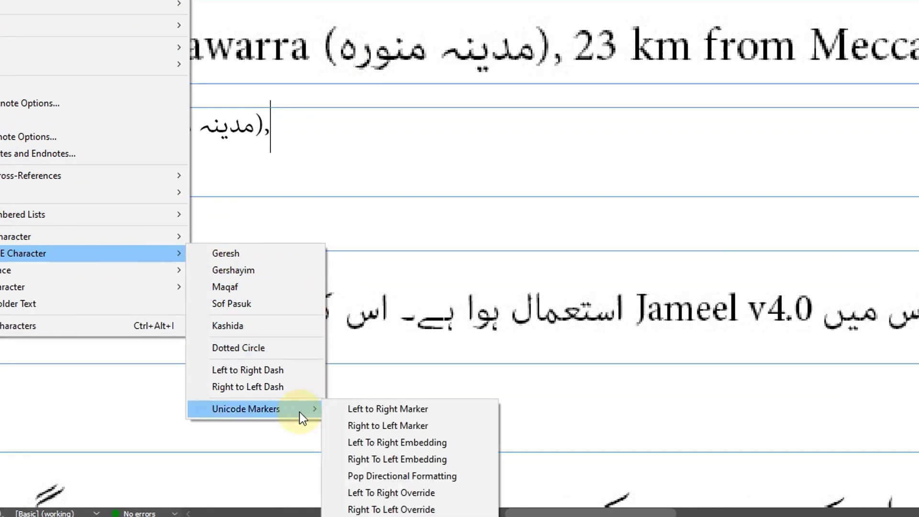
pyautogui.click(374, 409)
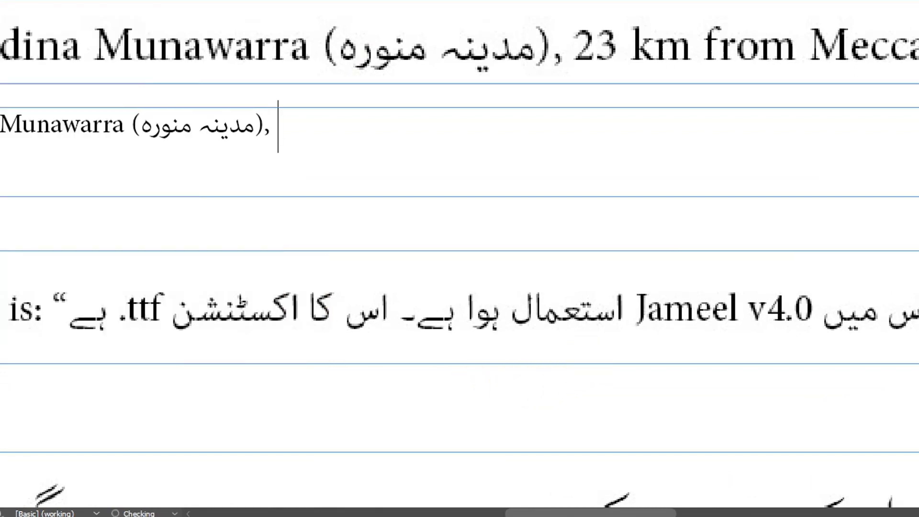
pyautogui.write('٢٣ km ')
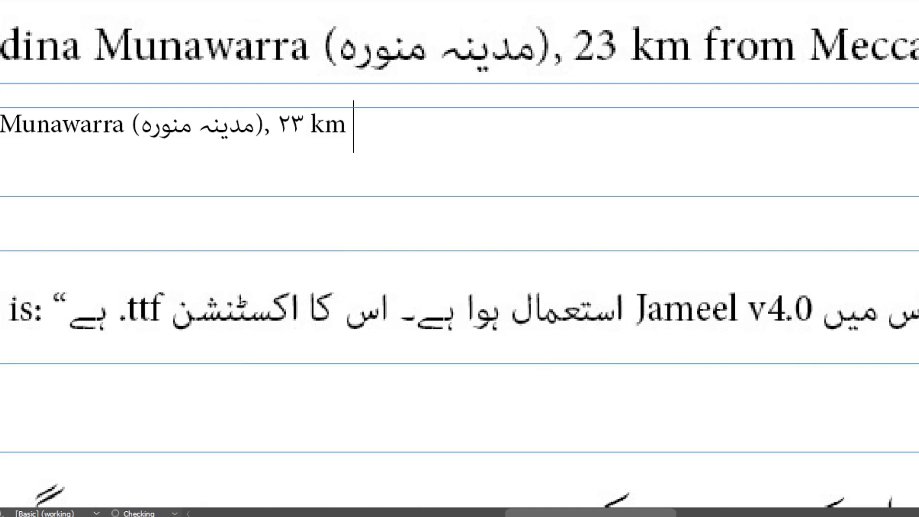
pyautogui.write('from Meccah')
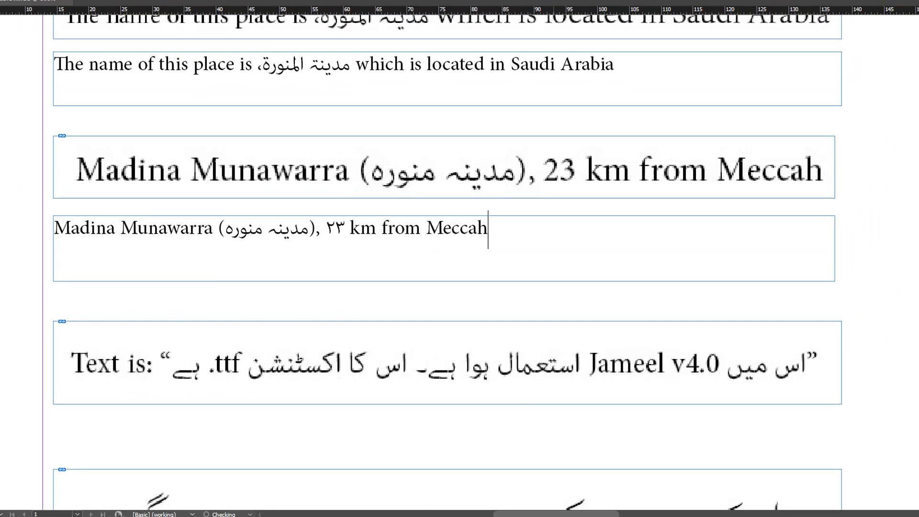
# - Set the whole retyped "Madina Munawarra" line's language to English so its number uses Western digits, and leave text editing
pyautogui.hotkey('ctrl', 'a')
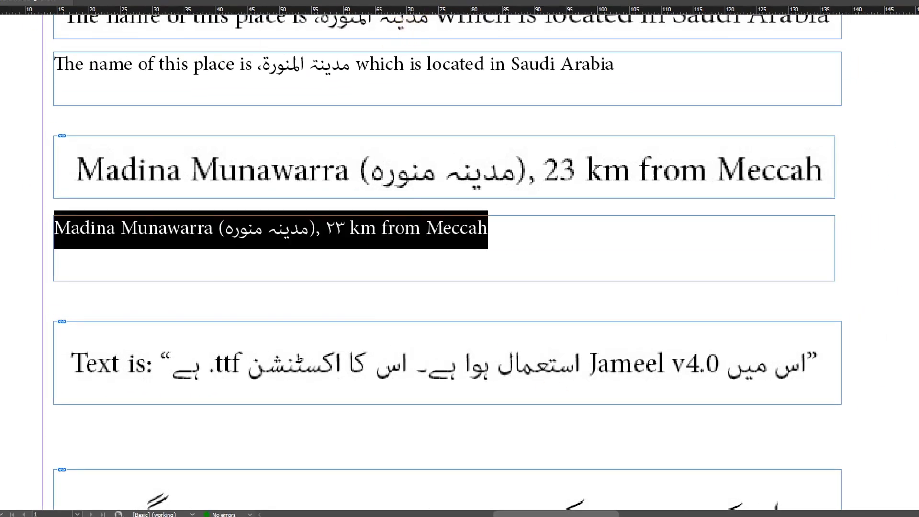
pyautogui.click(566, 1)
pyautogui.click(483, 135)
pyautogui.click(499, 237)
pyautogui.moveTo(519, 230); pyautogui.dragTo(35, 240)
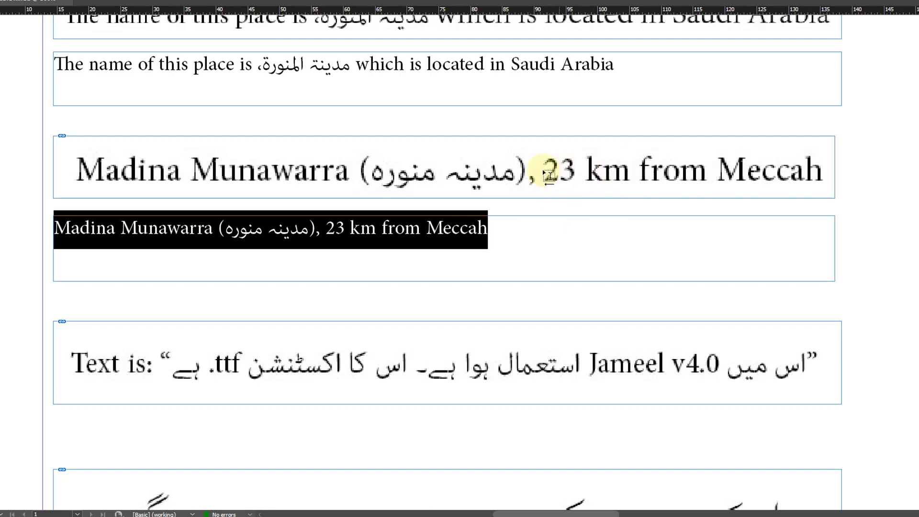
pyautogui.press('Escape')
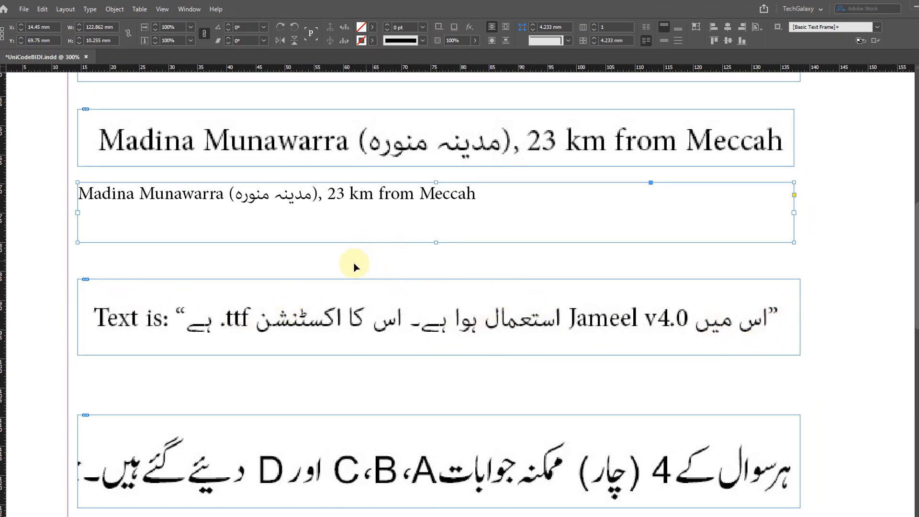
# - Move the retyped "Madina Munawarra" frame and the "Text is:" sample up, and draw a same-width text frame beneath the sample
pyautogui.click(477, 260)
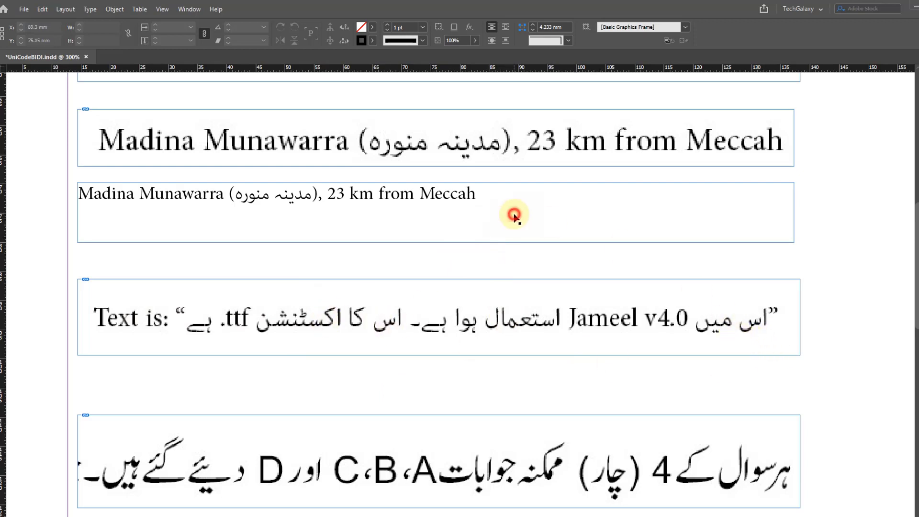
pyautogui.moveTo(516, 219); pyautogui.dragTo(584, 289)
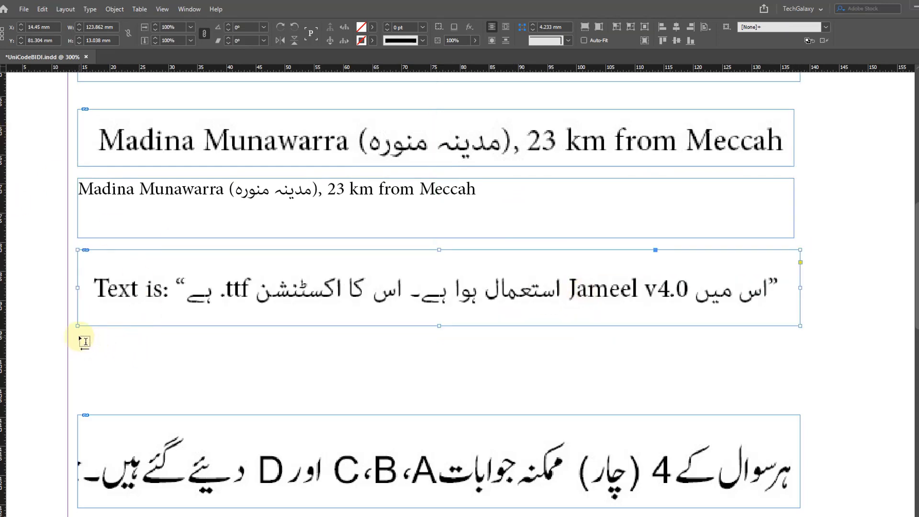
pyautogui.moveTo(79, 335); pyautogui.dragTo(796, 386)
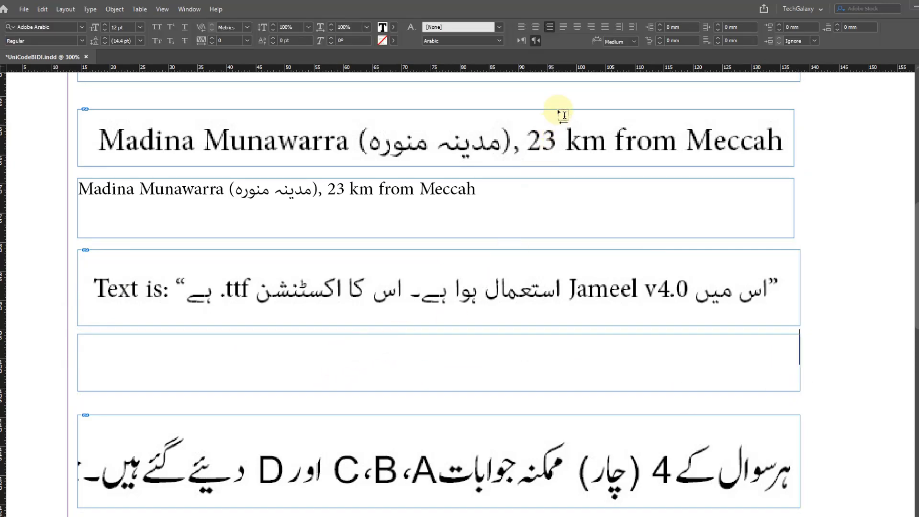
# - Make the new frame's paragraph left-to-right and enter "Text is : “" in it
pyautogui.click(522, 42)
pyautogui.click(188, 376)
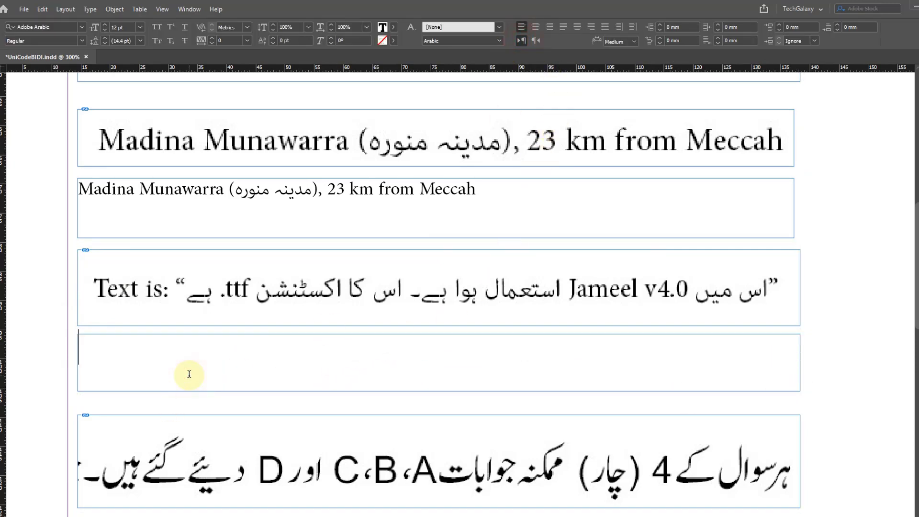
pyautogui.write('Text is : “')
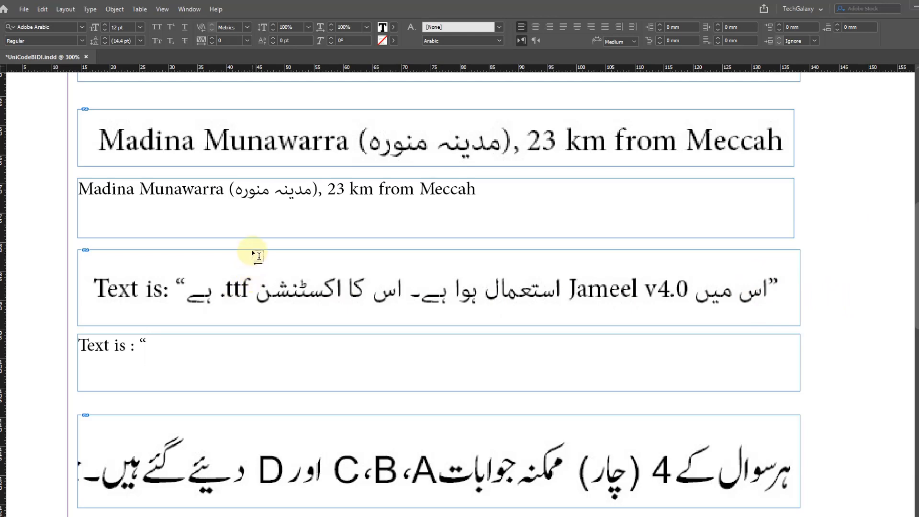
# - Insert a Right To Left Embedding marker after the opening quotation mark and enter the Urdu words "اس میں"
pyautogui.press('super+space')
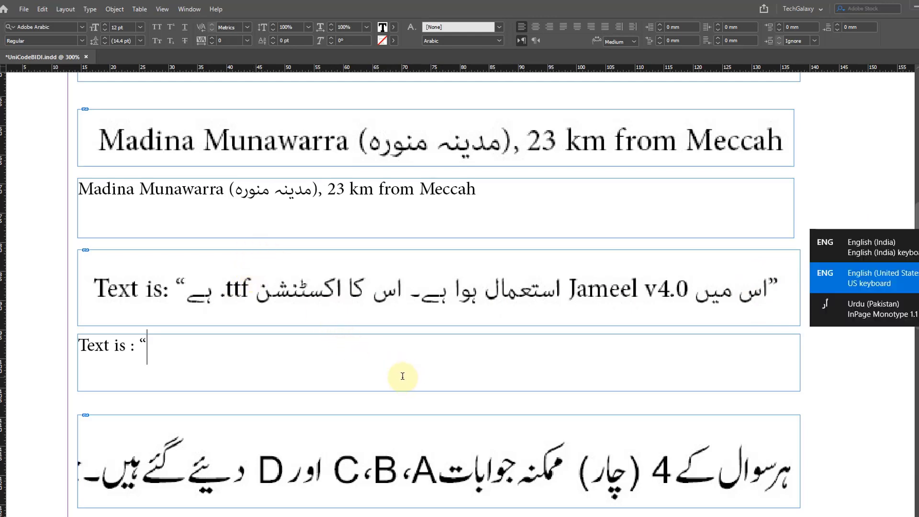
pyautogui.press('super+space')
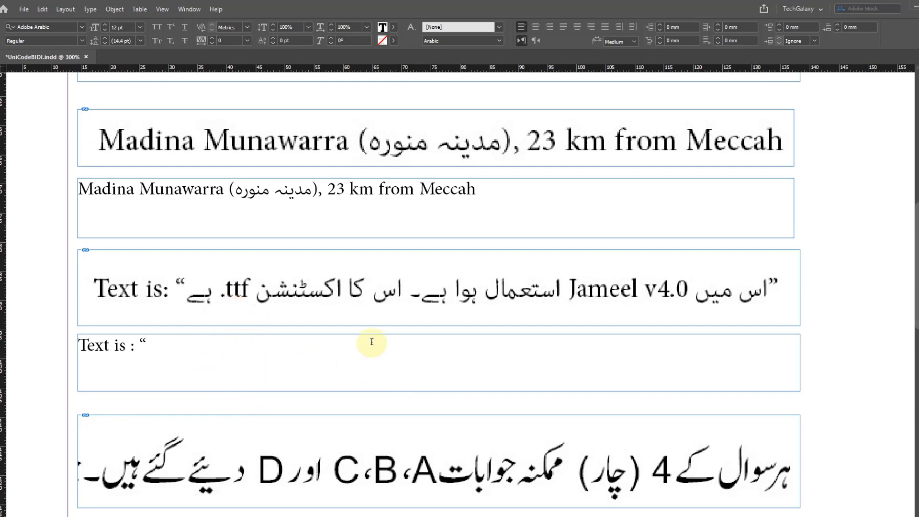
pyautogui.click(90, 9)
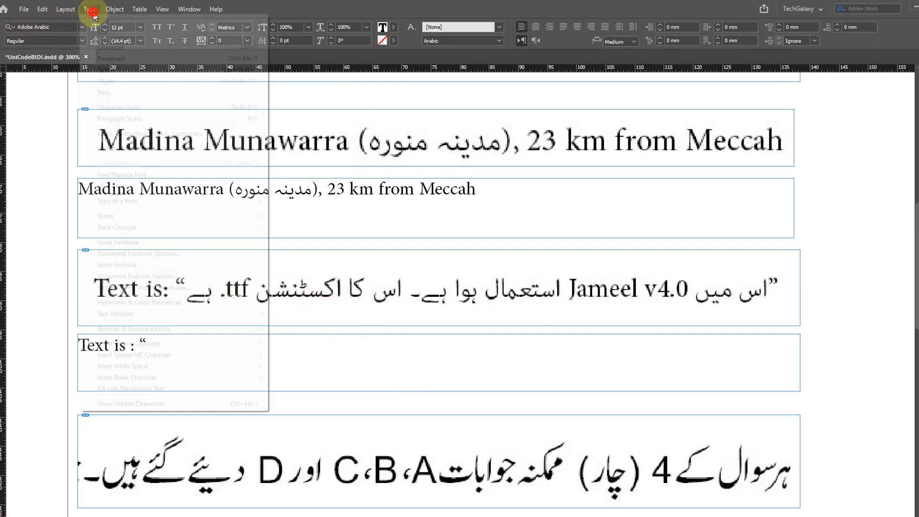
pyautogui.moveTo(172, 357)
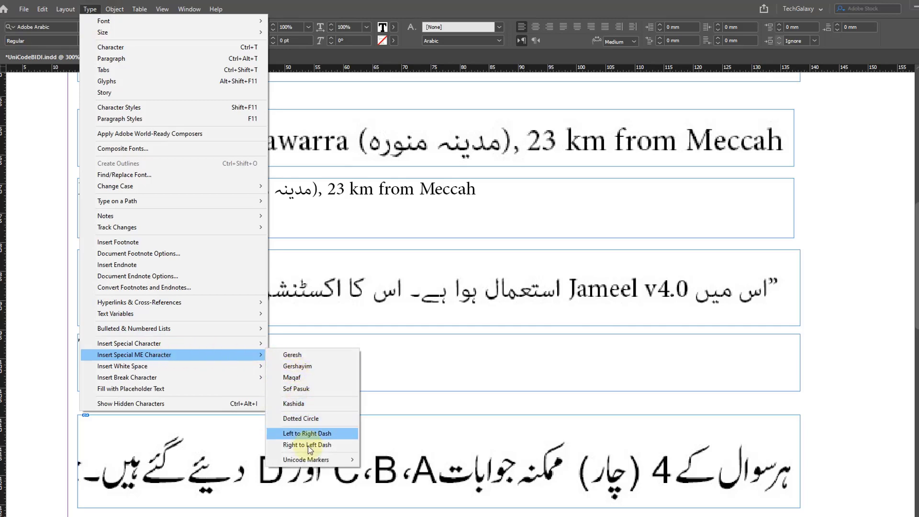
pyautogui.moveTo(316, 459)
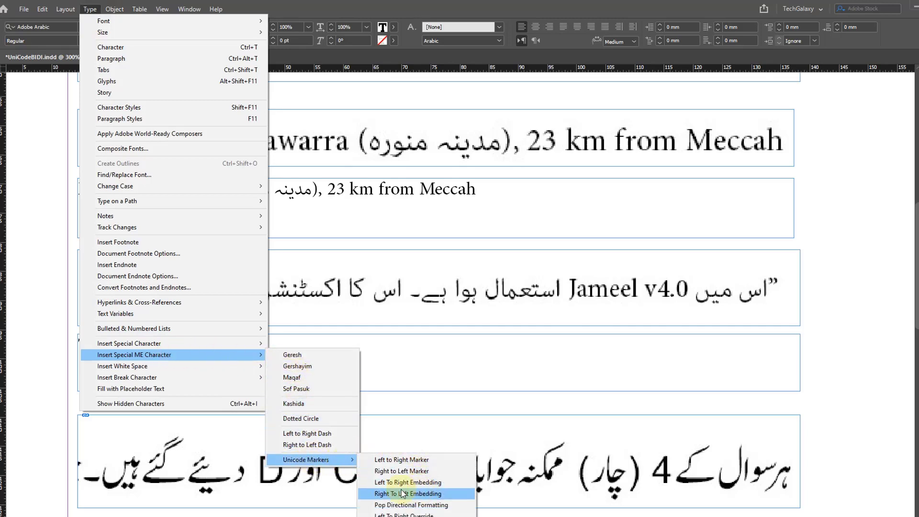
pyautogui.click(422, 494)
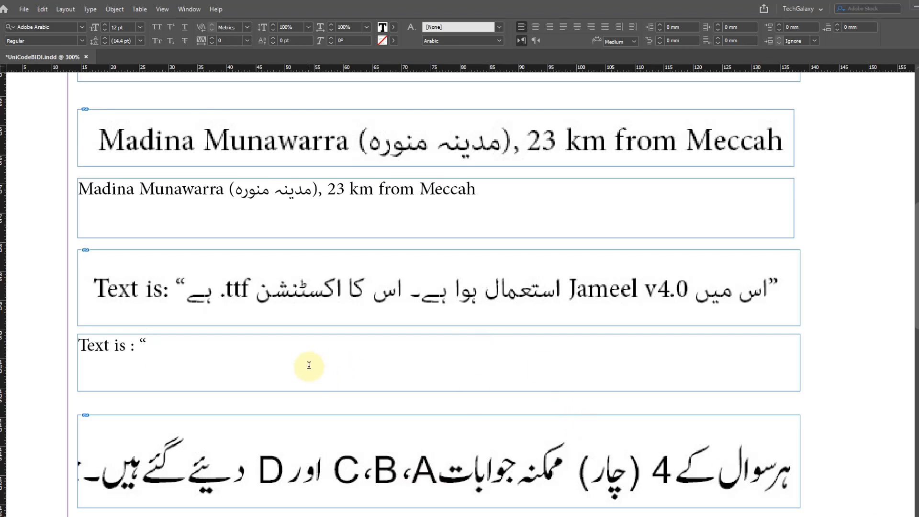
pyautogui.write('اس میں')
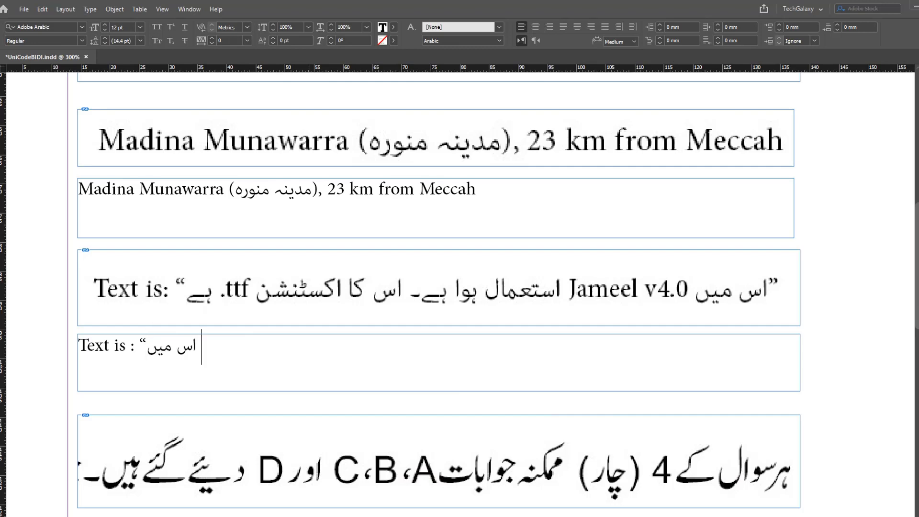
# - Continue the quoted text in English with "Jameel v4.0", correcting the spelling of "Jameel"
pyautogui.press('super+space')
pyautogui.write('Jam')
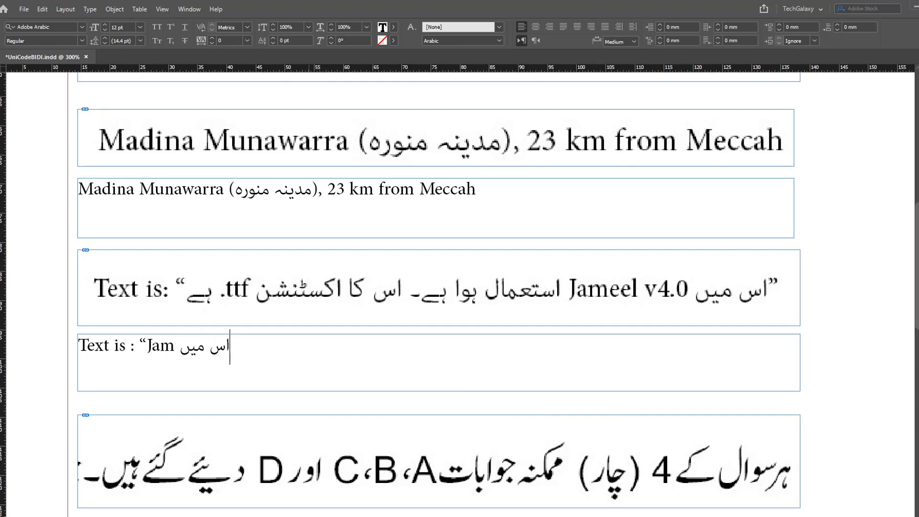
pyautogui.write('ell v')
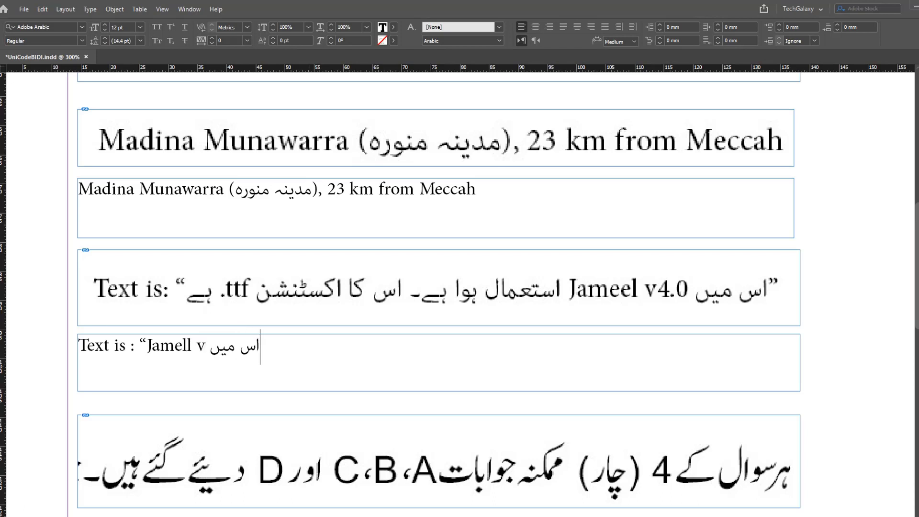
pyautogui.write('4.0')
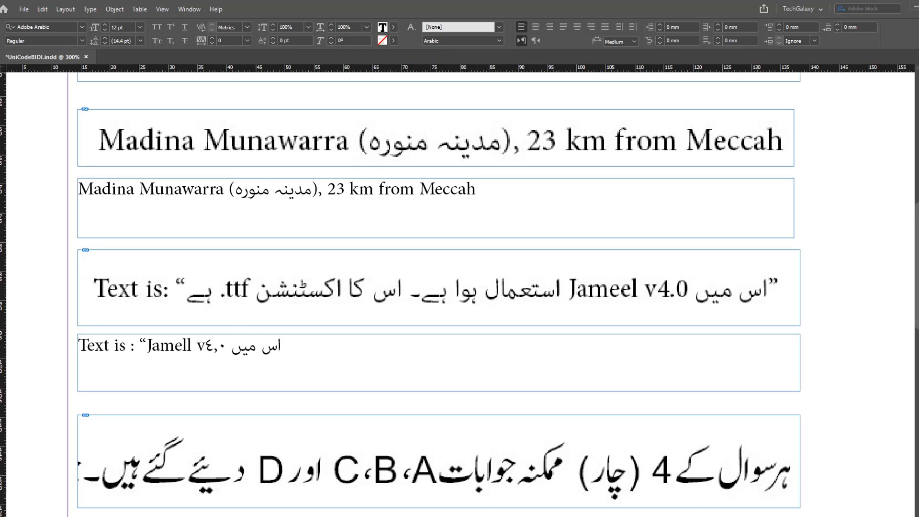
pyautogui.press('BackSpace')
pyautogui.press('BackSpace')
pyautogui.press('BackSpace')
pyautogui.press('BackSpace')
pyautogui.press('BackSpace')
pyautogui.press('BackSpace')
pyautogui.press('BackSpace')
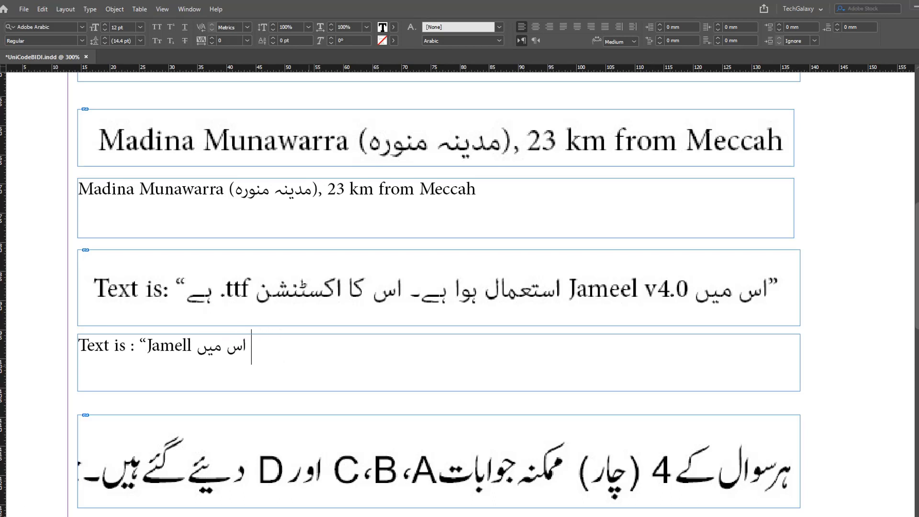
pyautogui.write('el v')
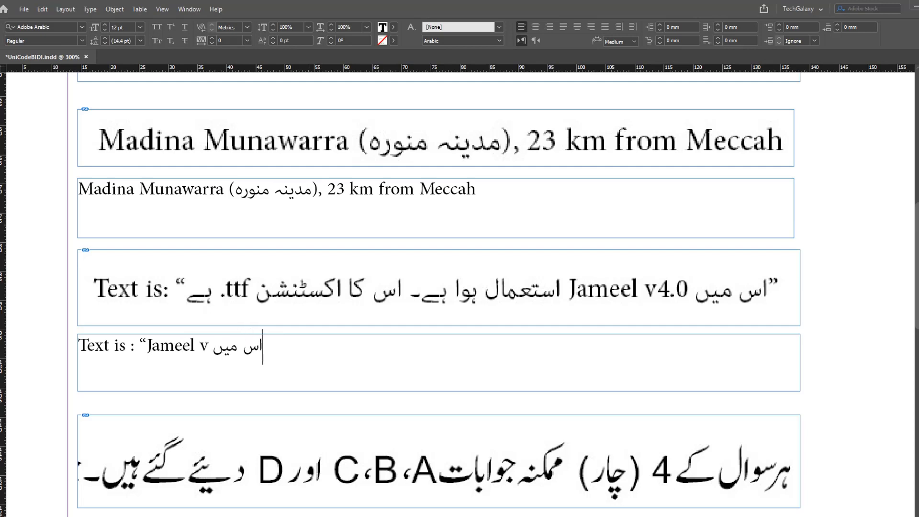
pyautogui.write('4.0')
# - Set the whole "Text is :" line's language to English: USA so its version number uses Western digits
pyautogui.hotkey('ctrl', 'a')
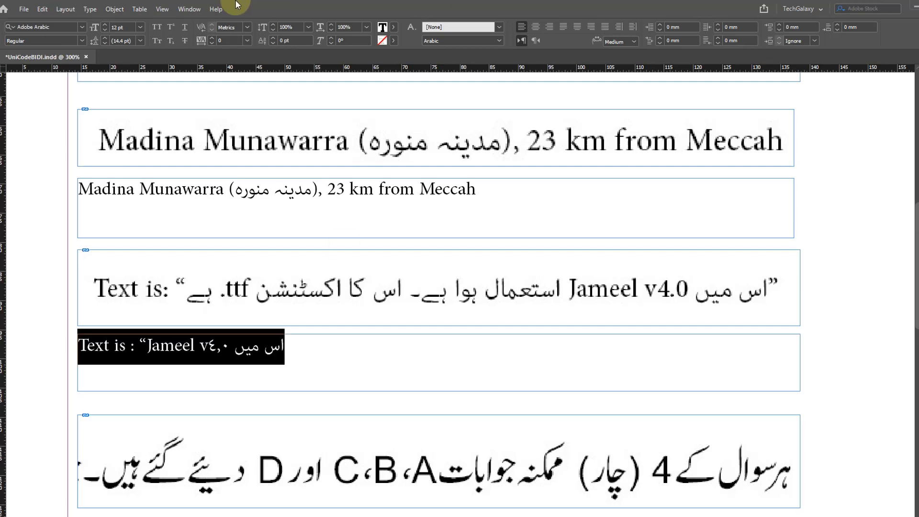
pyautogui.click(499, 41)
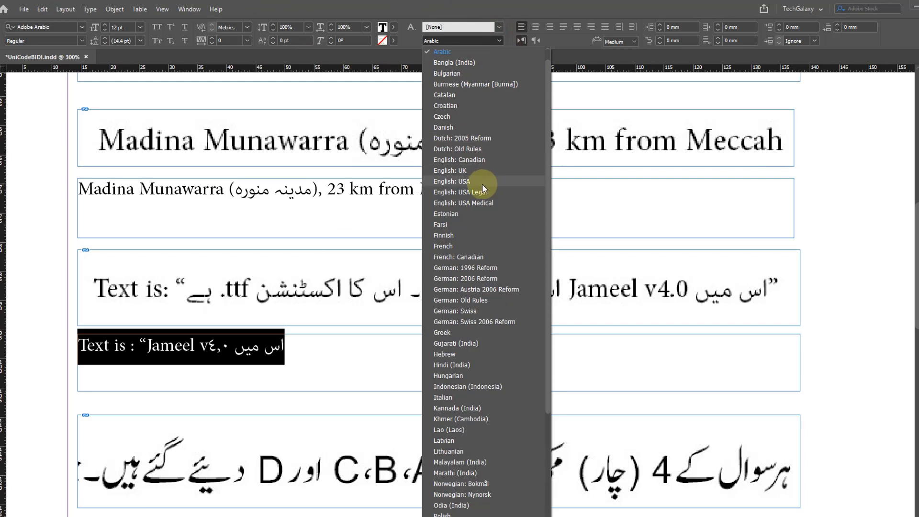
pyautogui.click(473, 181)
pyautogui.click(341, 362)
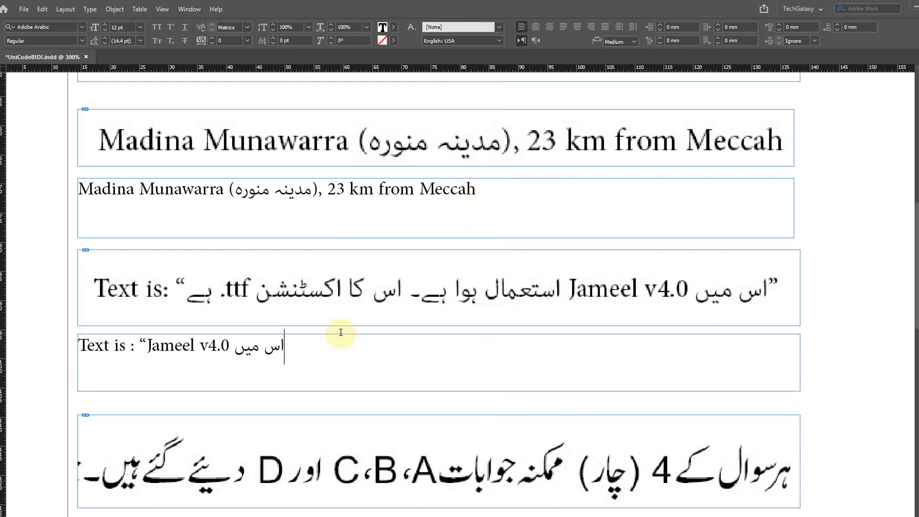
# - Continue the quoted text after "v4.0" in Urdu with the word "استعمال", removing any mistyped letters after it
pyautogui.press('Left')
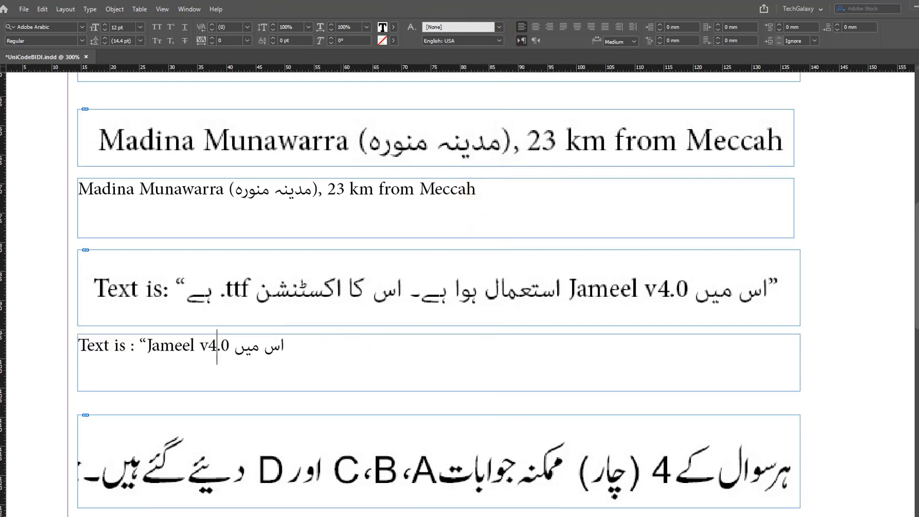
pyautogui.press('Right')
pyautogui.press('Right')
pyautogui.press('super+space')
pyautogui.press('super+space')
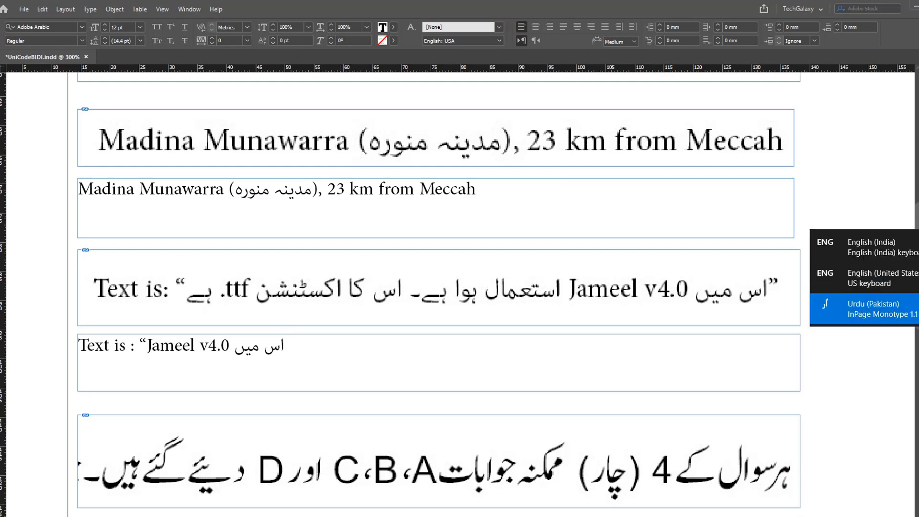
pyautogui.write('اس')
pyautogui.write('ت')
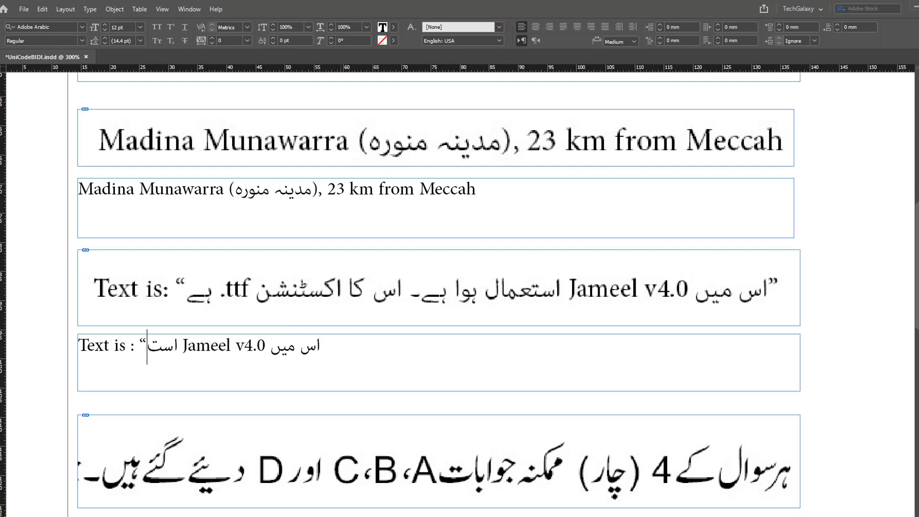
pyautogui.write('عمال وہور')
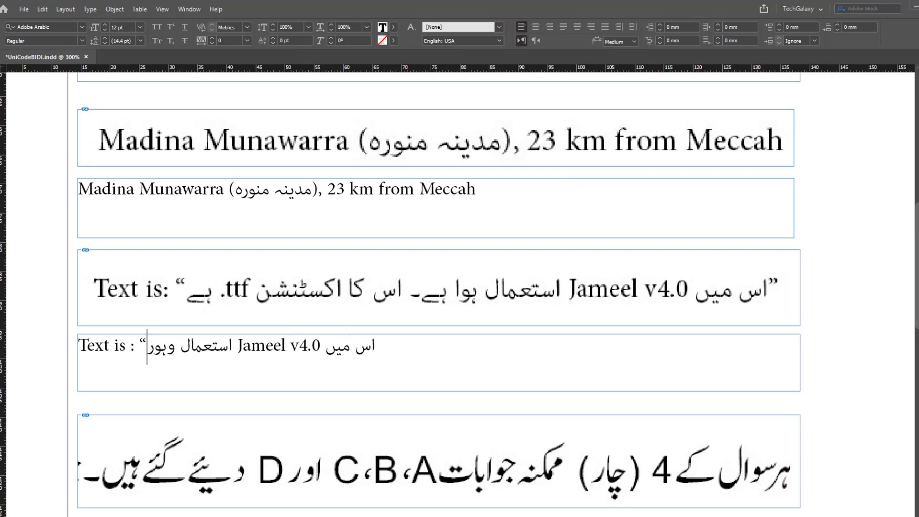
pyautogui.press('BackSpace')
pyautogui.press('BackSpace')
pyautogui.press('BackSpace')
pyautogui.press('BackSpace')
pyautogui.write('و')
pyautogui.press('BackSpace')
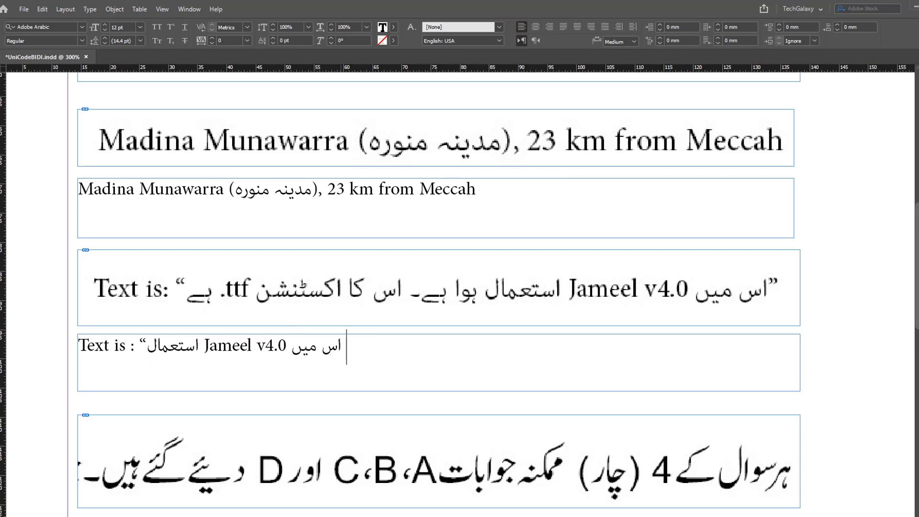
# - Extend the Urdu quotation with "ہوا ہے۔ اس کا اکسٹنشن"
pyautogui.write('وہ')
pyautogui.write('ہ')
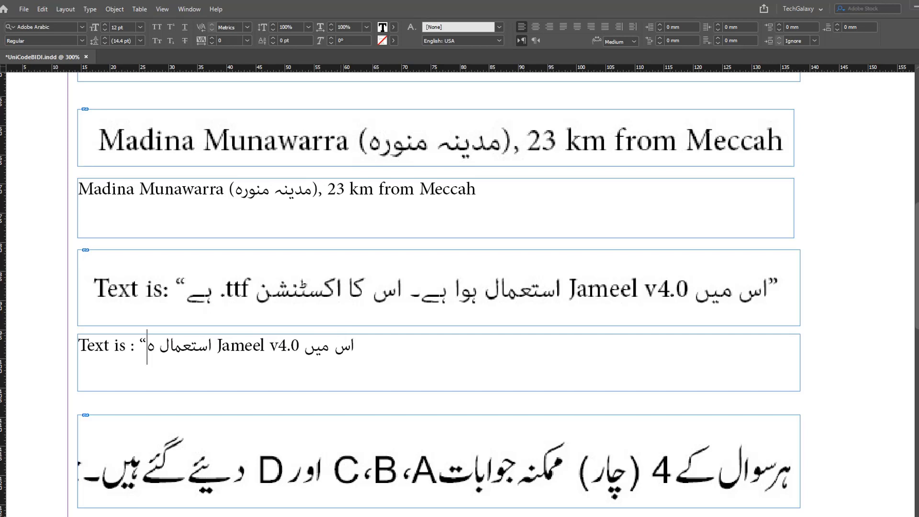
pyautogui.write('وا')
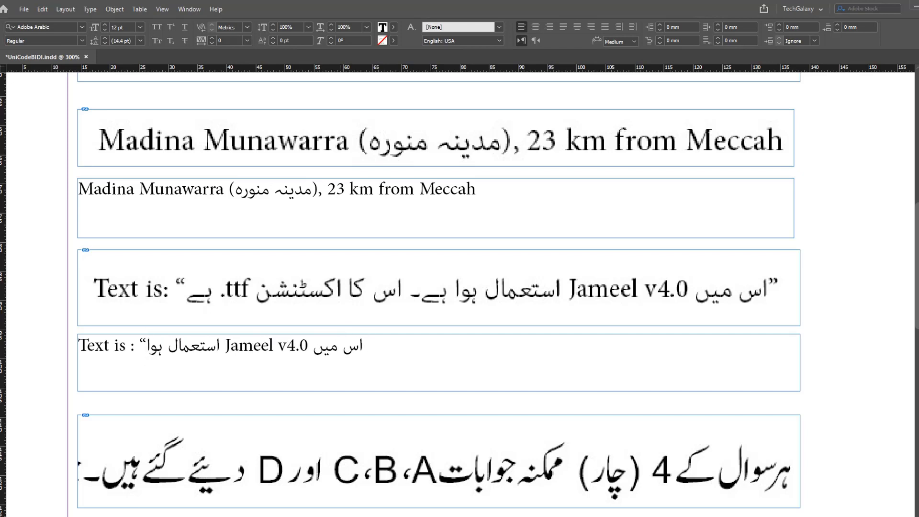
pyautogui.write(' ہے')
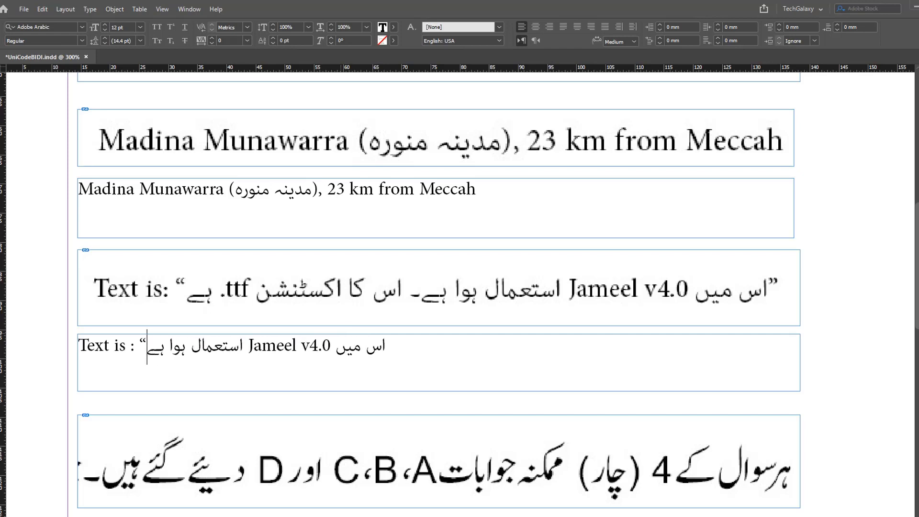
pyautogui.write('۔ اس کا')
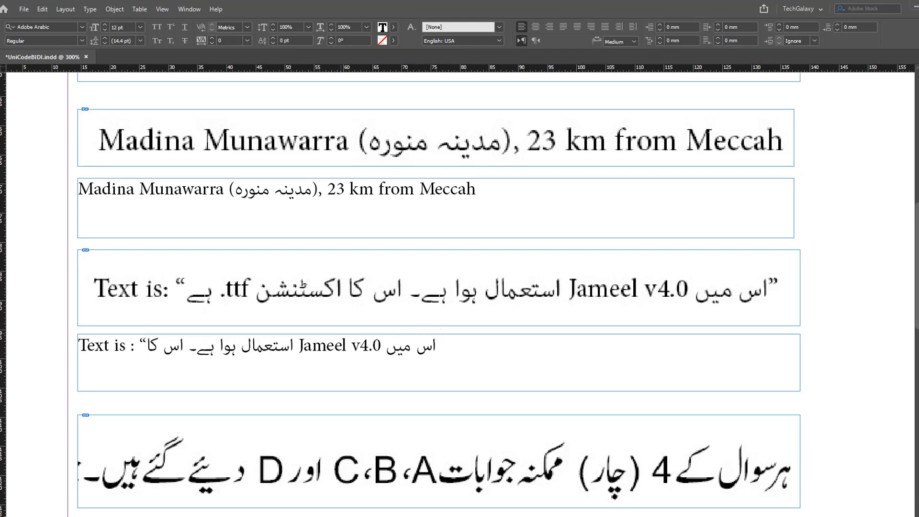
pyautogui.write(' اک')
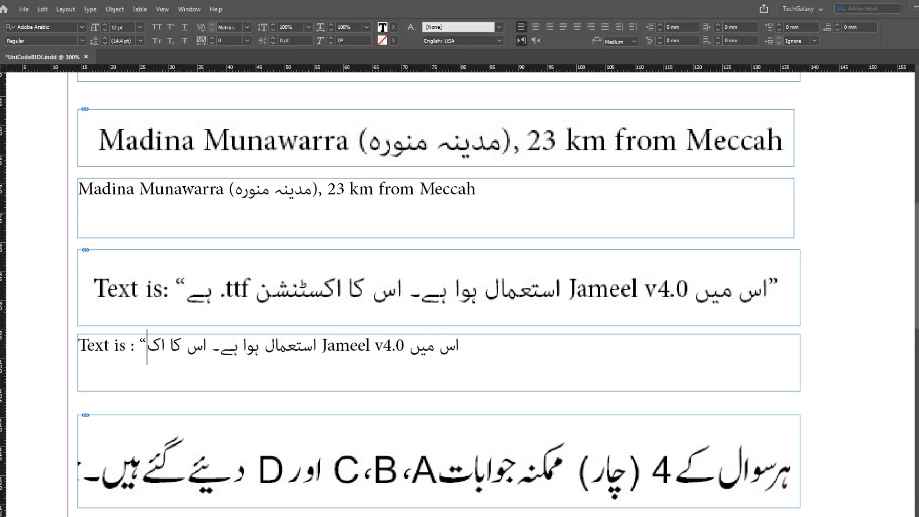
pyautogui.write('سٹنشن')
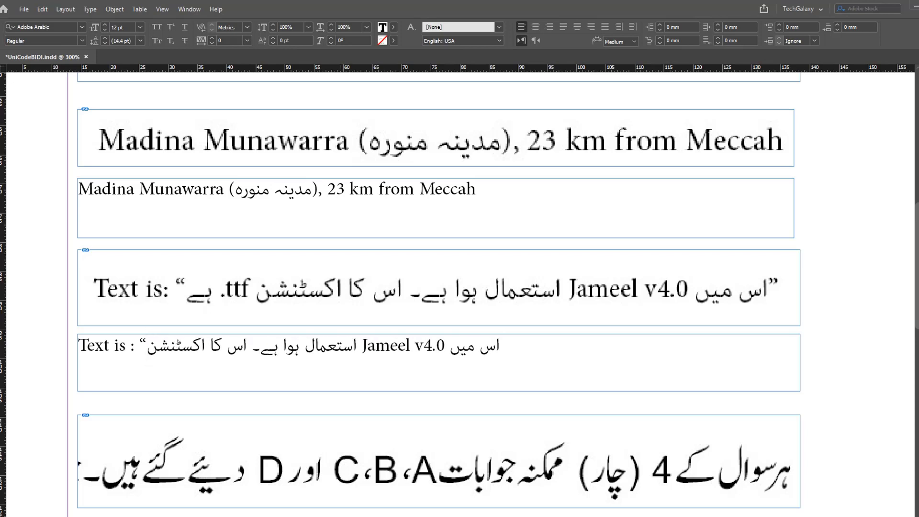
# - Add the English extension ".ttf" and finish the quoted sentence in Urdu with "ہے۔"
pyautogui.press('super+space')
pyautogui.write('.ttf')
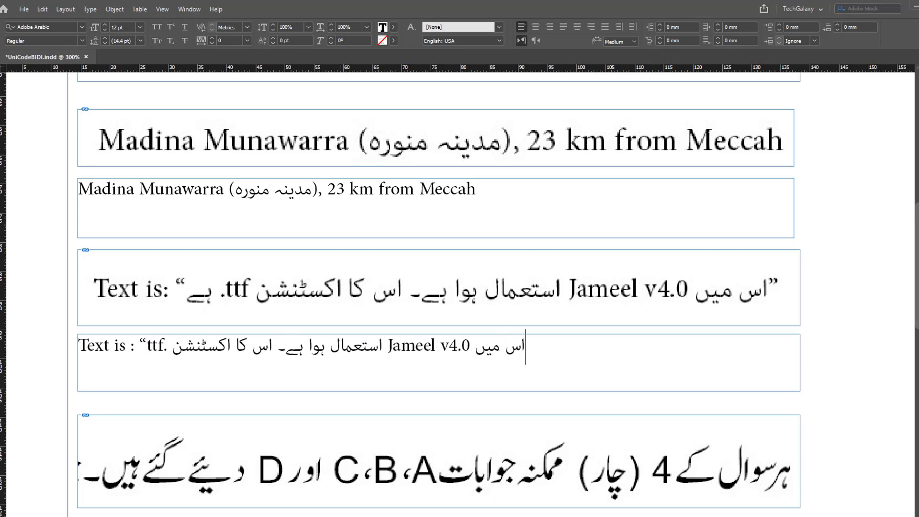
pyautogui.press('super+space')
pyautogui.write('ہے۔')
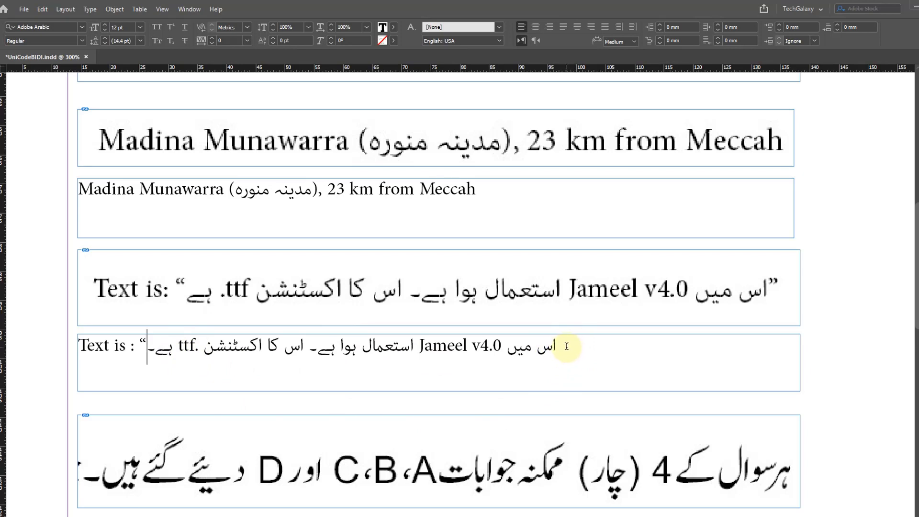
# - Try to close the quotation directly after the final "ہے۔" while the right-to-left embedding is still open, and remove the mark again
pyautogui.press('super+space')
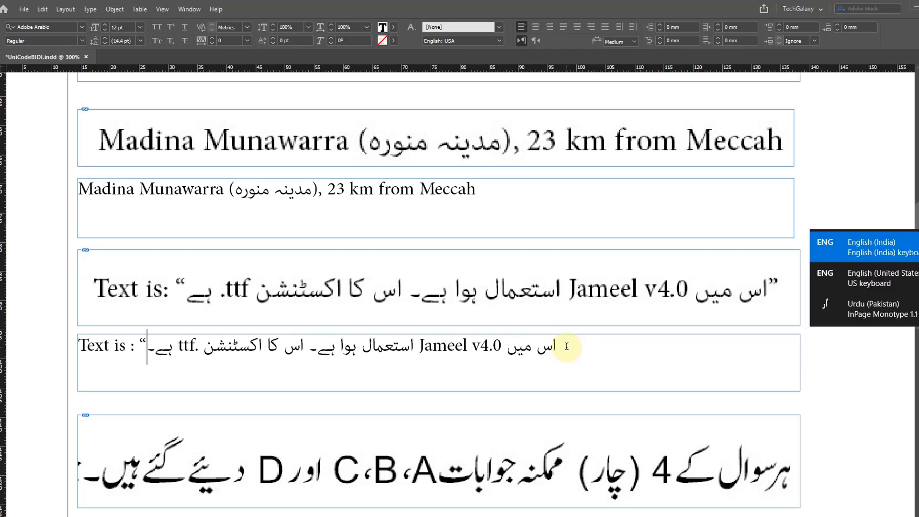
pyautogui.write('"')
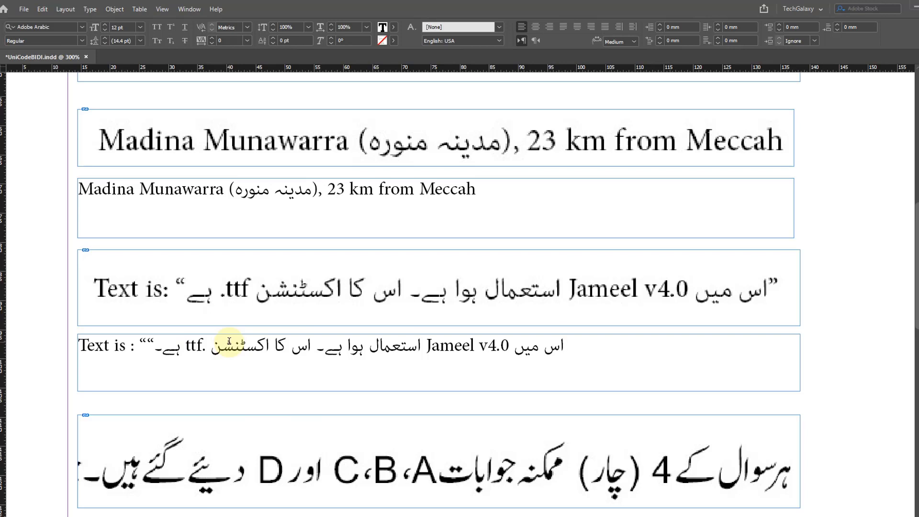
pyautogui.press('BackSpace')
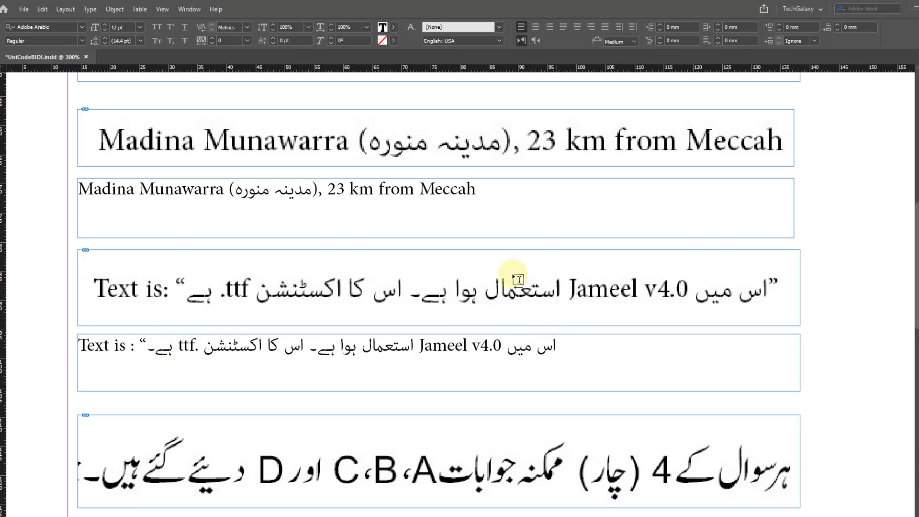
# - Insert a Pop Directional Formatting marker after the final "ہے۔" to end the right-to-left embedding
pyautogui.click(90, 9)
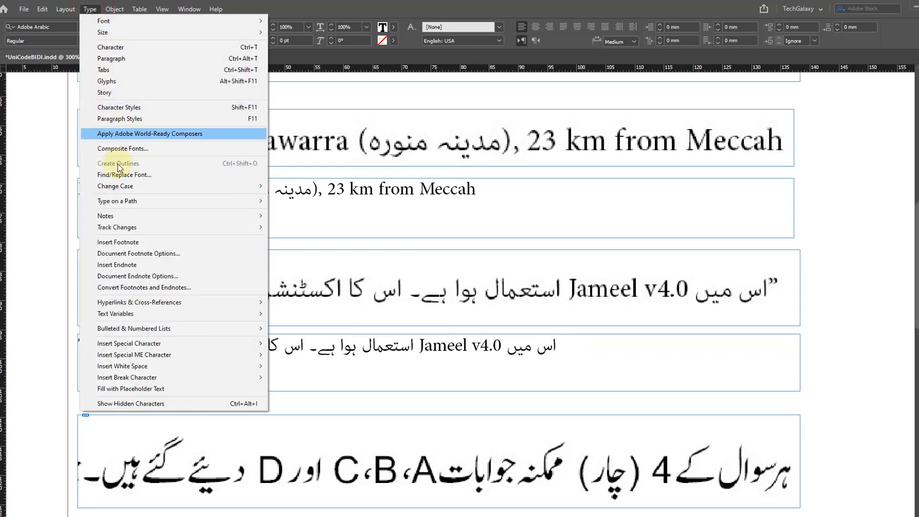
pyautogui.moveTo(242, 367)
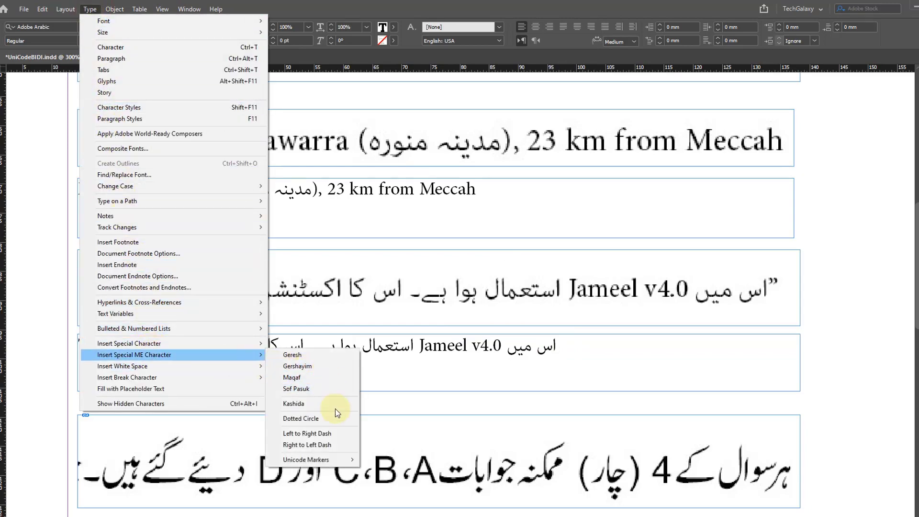
pyautogui.moveTo(335, 460)
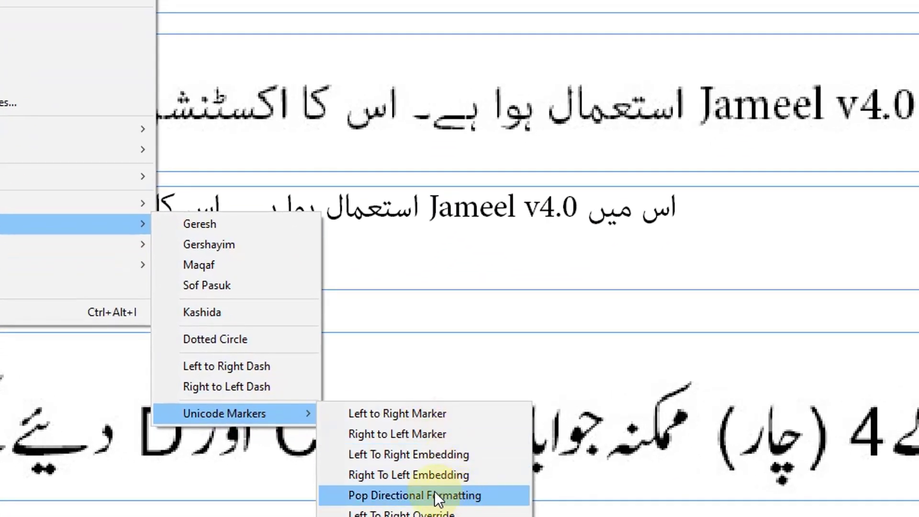
pyautogui.click(435, 493)
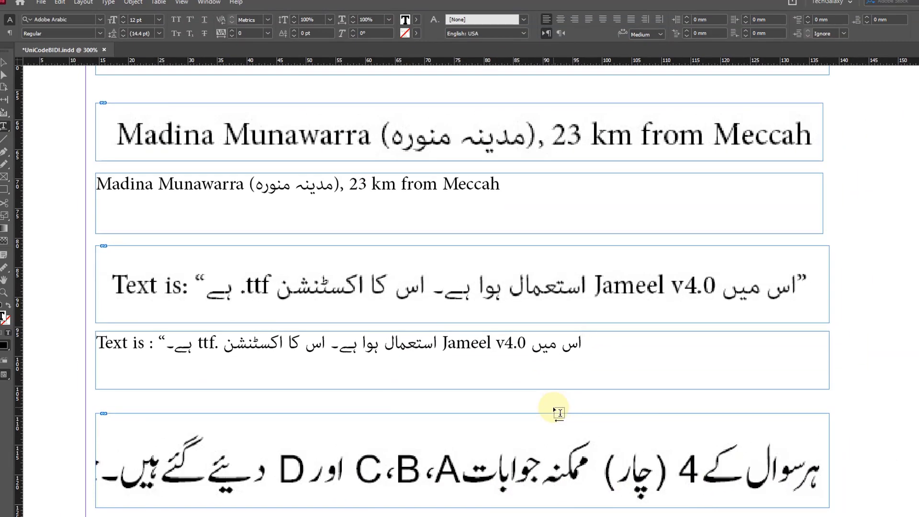
# - Close the Urdu quotation with "”" and insert a Left to Right Marker beside the period of the "ttf" extension
pyautogui.write('”')
pyautogui.click(596, 347)
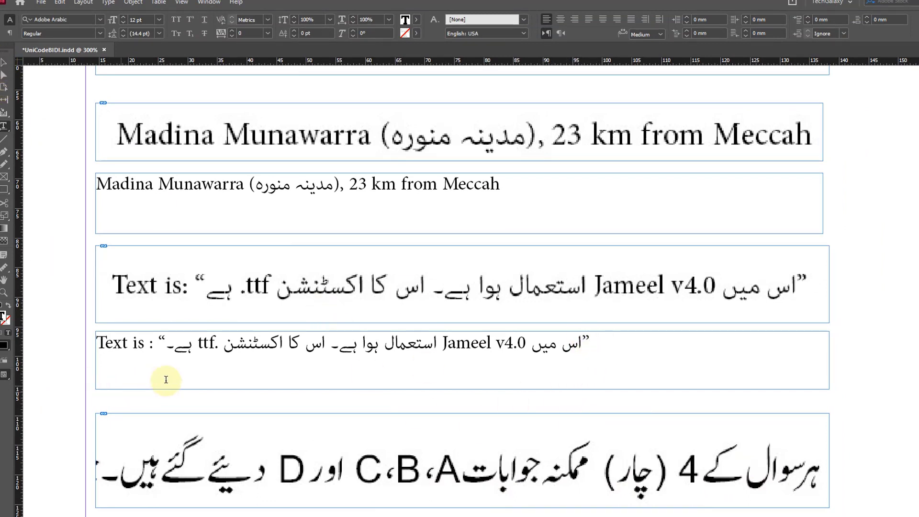
pyautogui.click(219, 343)
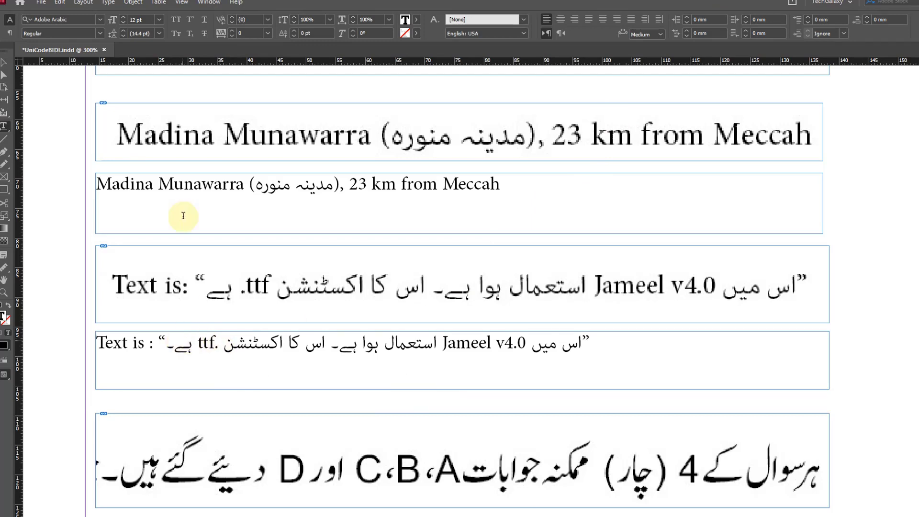
pyautogui.click(111, 4)
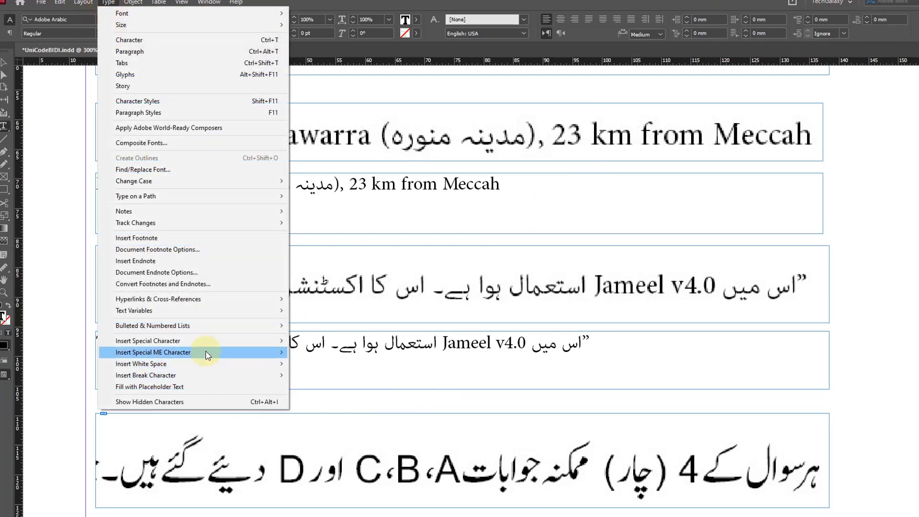
pyautogui.moveTo(207, 355)
pyautogui.moveTo(346, 462)
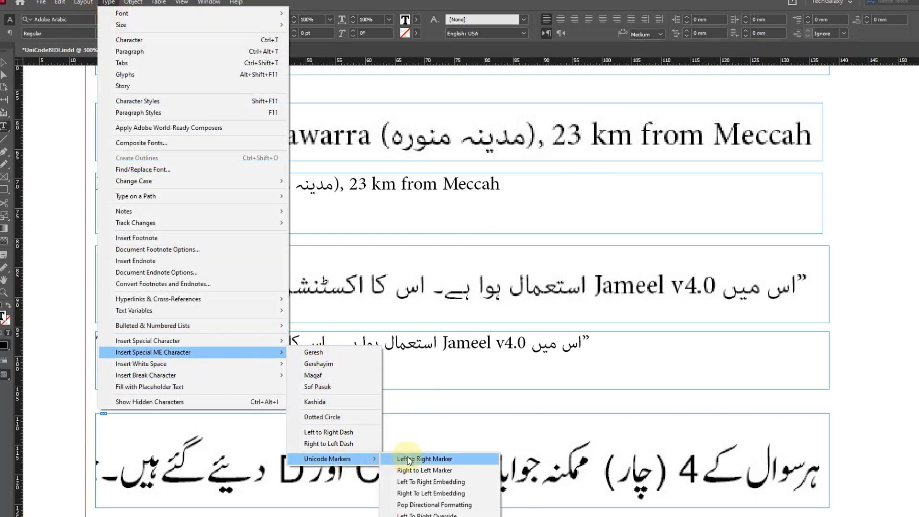
pyautogui.click(422, 461)
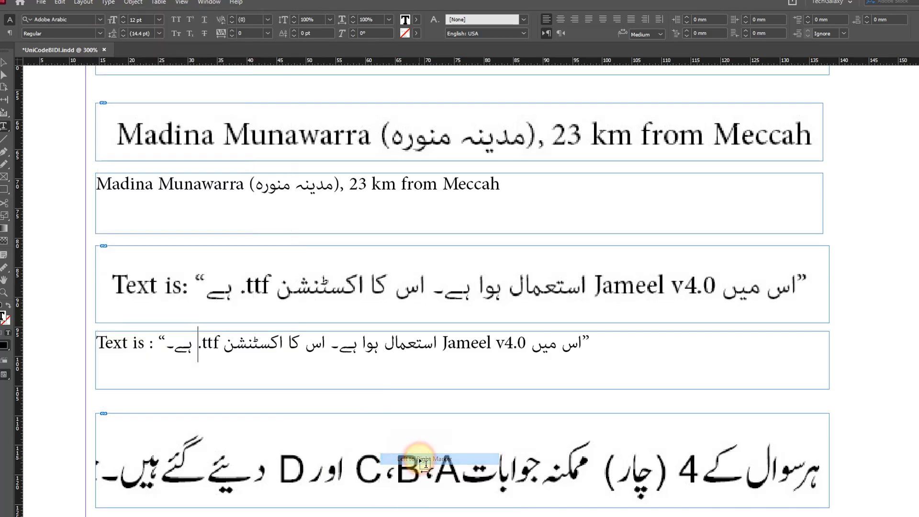
pyautogui.click(213, 345)
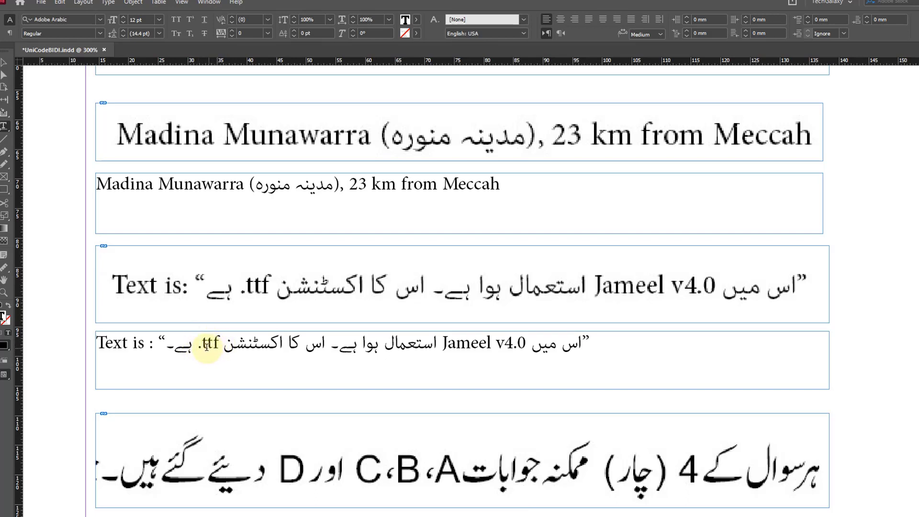
pyautogui.write('.')
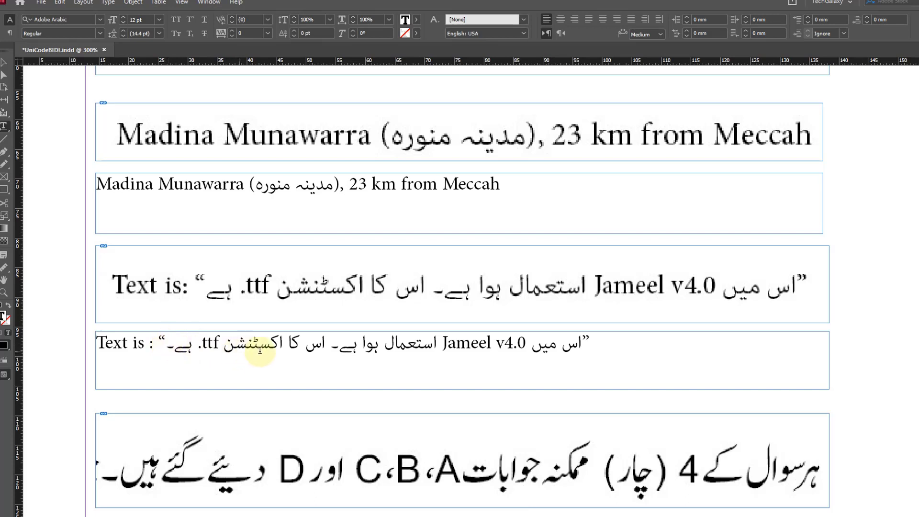
# - Show the hidden characters in the "Text is :" line and examine where its directional markers sit
pyautogui.moveTo(632, 345); pyautogui.dragTo(395, 346)
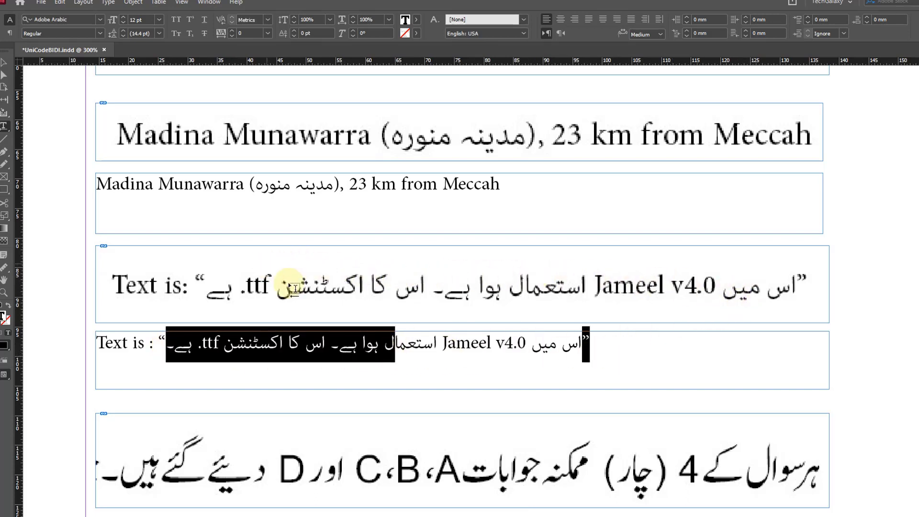
pyautogui.click(4, 62)
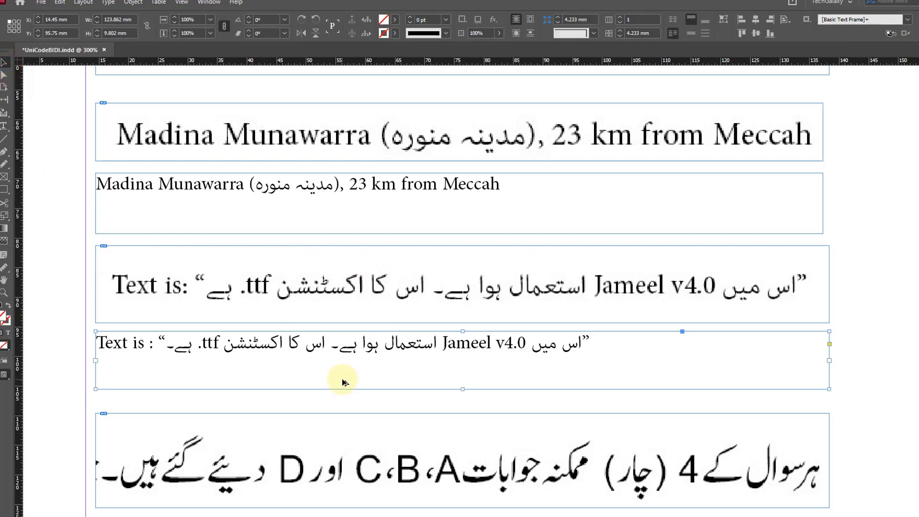
pyautogui.hotkey('ctrl', 'alt', 'i')
pyautogui.moveTo(53, 321); pyautogui.dragTo(659, 415)
pyautogui.hotkey('ctrl', 'space')
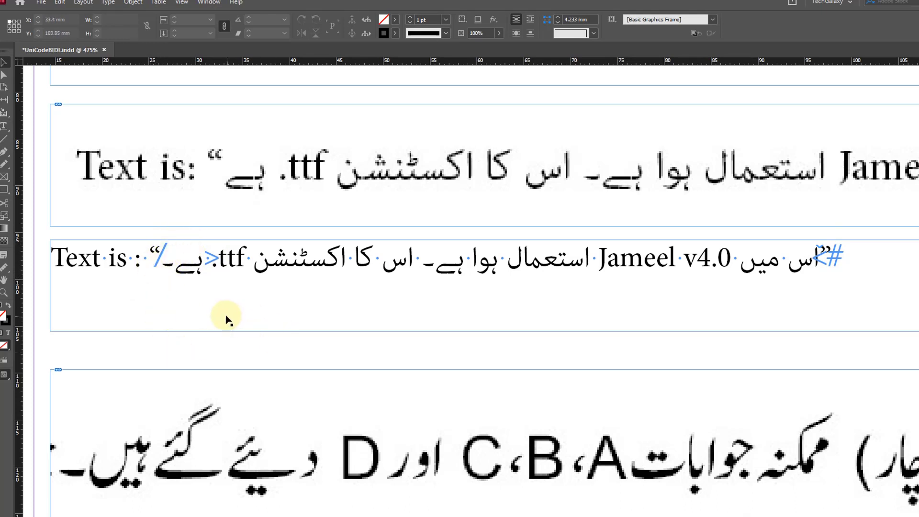
pyautogui.keyDown('ctrl'); pyautogui.keyDown('alt'); pyautogui.click(363, 301); pyautogui.keyUp('alt'); pyautogui.keyUp('ctrl')
pyautogui.keyDown('ctrl'); pyautogui.keyDown('alt'); pyautogui.click(510, 302); pyautogui.keyUp('alt'); pyautogui.keyUp('ctrl')
pyautogui.keyDown('ctrl'); pyautogui.keyDown('alt'); pyautogui.click(496, 281); pyautogui.keyUp('alt'); pyautogui.keyUp('ctrl')
# - Draw an empty text frame directly below the "ہر سوال کے 4 (چار)" sample, matching the sample's width
pyautogui.moveTo(784, 384); pyautogui.dragTo(657, 239)
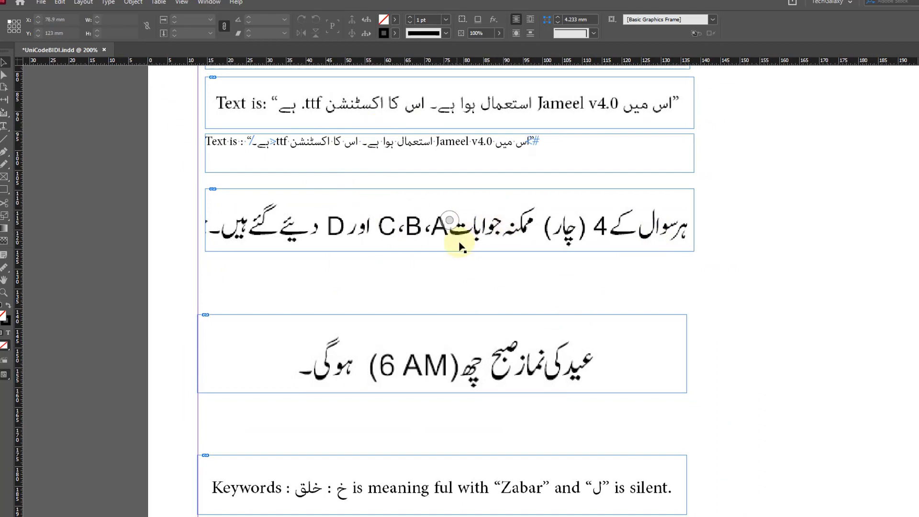
pyautogui.moveTo(203, 249); pyautogui.dragTo(692, 295)
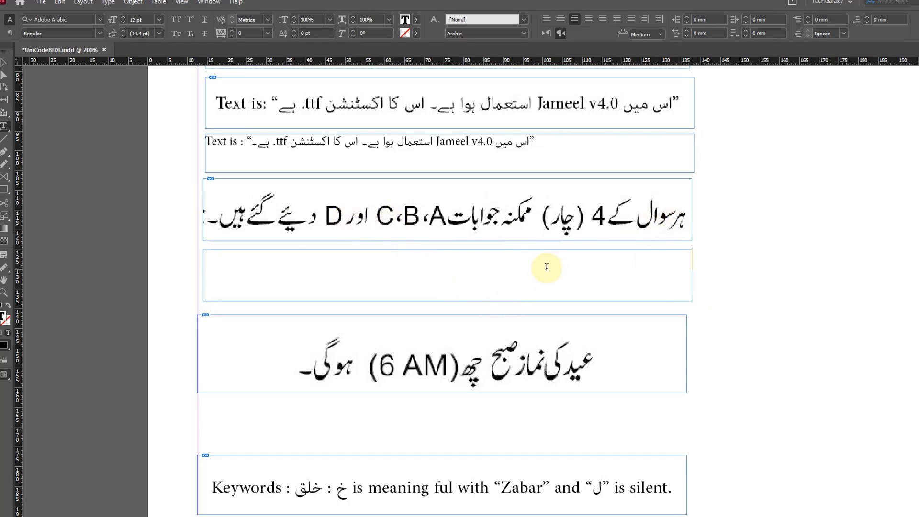
pyautogui.click(515, 243)
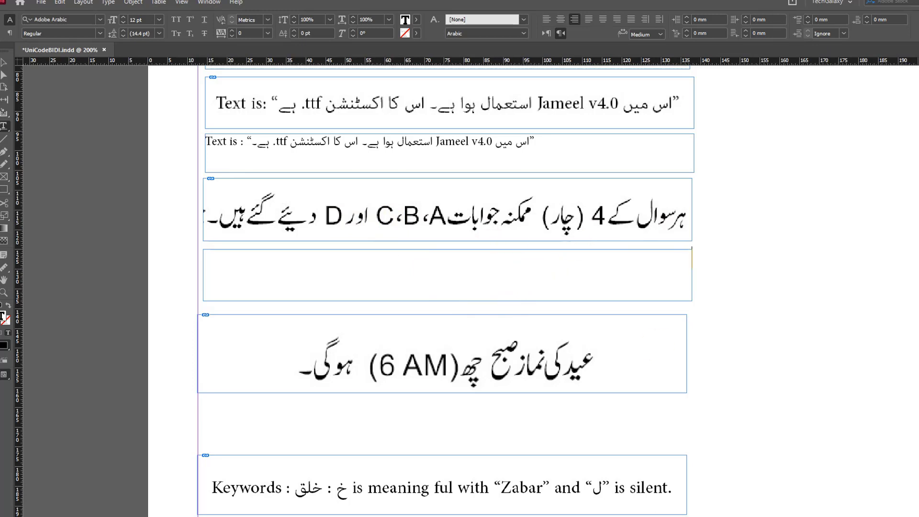
pyautogui.click(554, 283)
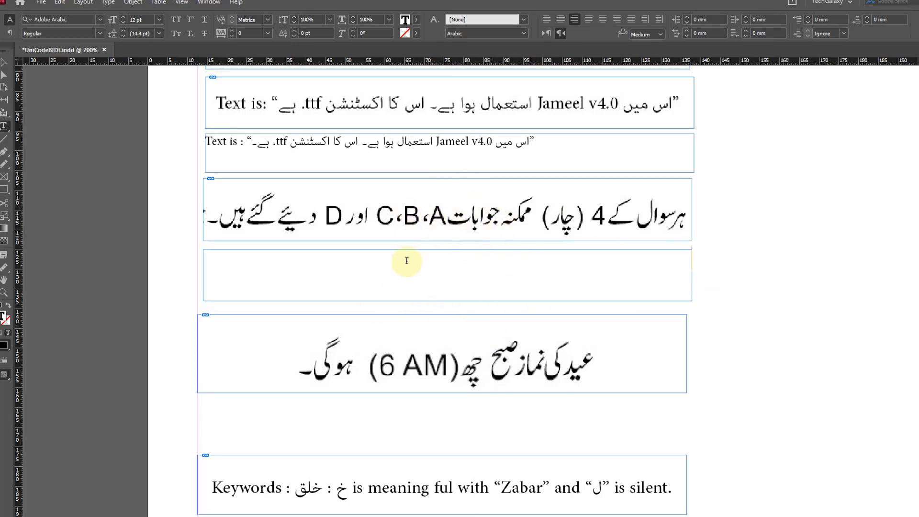
pyautogui.click(394, 268)
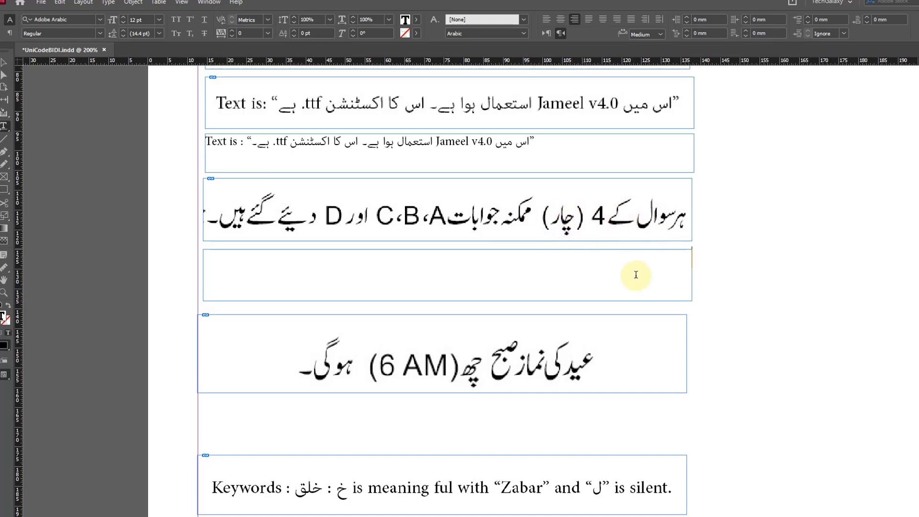
# - Begin the right-to-left sentence in the new empty frame with "ہر سوال کے ٤"
pyautogui.scroll(2, 560, 192)
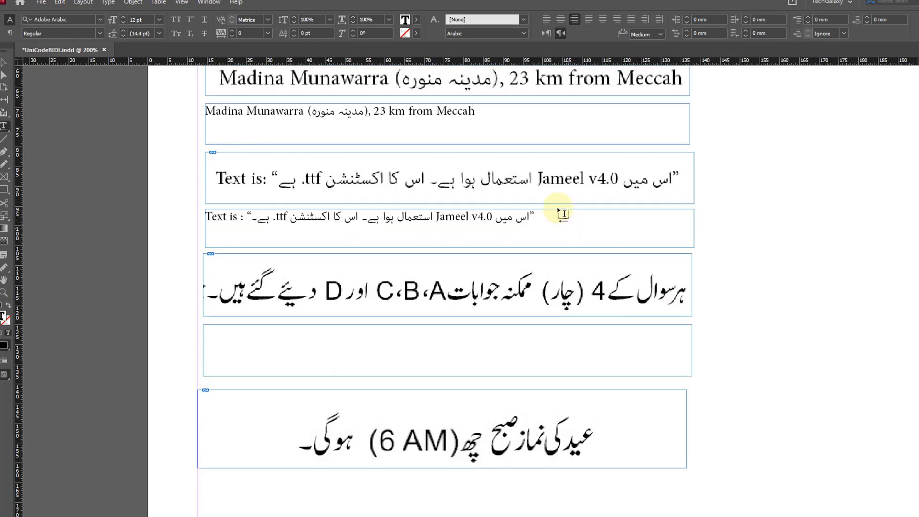
pyautogui.scroll(2, 431, 127)
pyautogui.scroll(3, 383, 168)
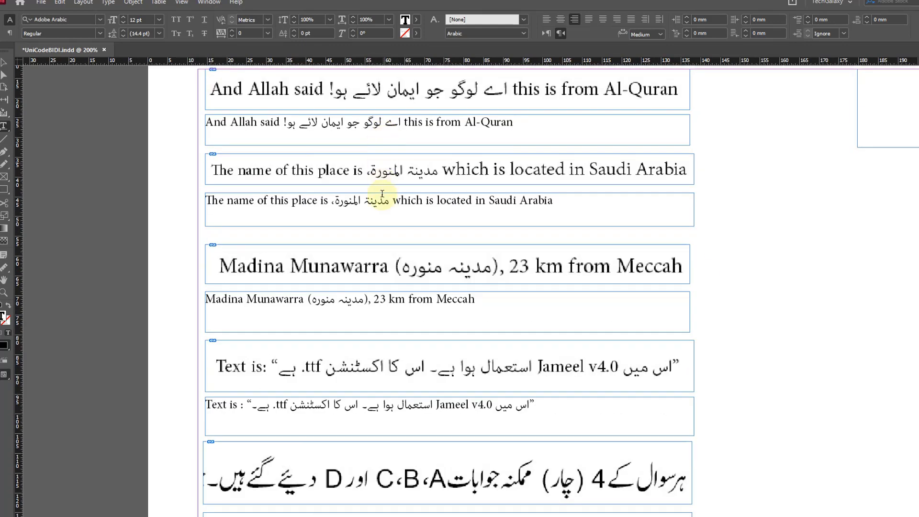
pyautogui.scroll(-5, 508, 234)
pyautogui.click(676, 347)
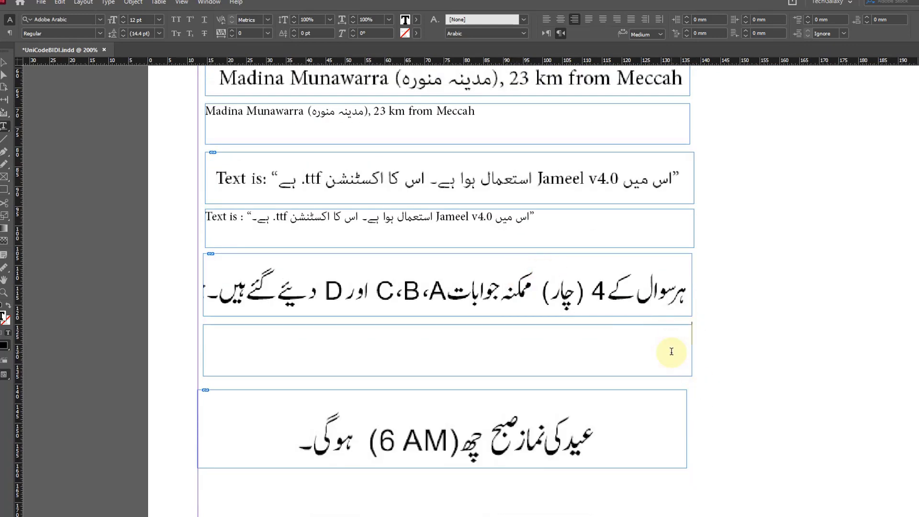
pyautogui.press('super+space')
pyautogui.write('ہر سوال کے')
pyautogui.press('super+space')
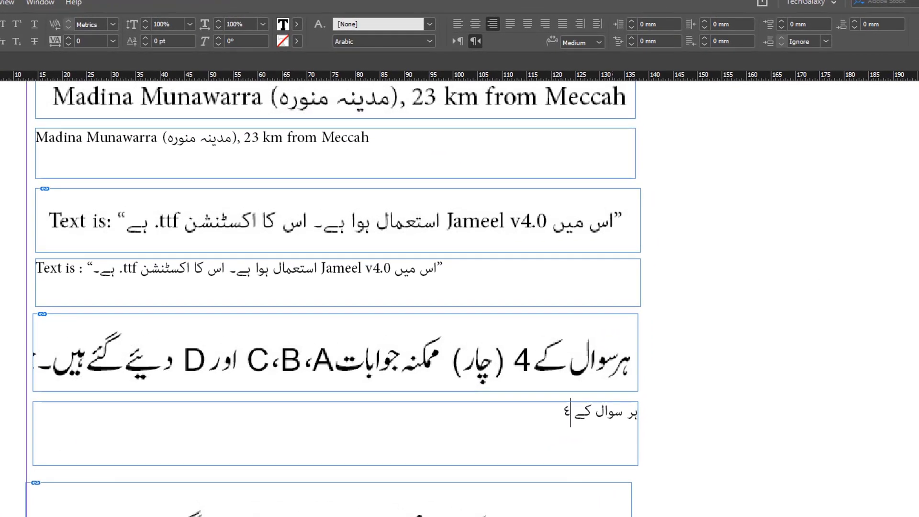
# - Set the language of all the text in the new frame to English: USA
pyautogui.hotkey('ctrl', 'a')
pyautogui.click(386, 42)
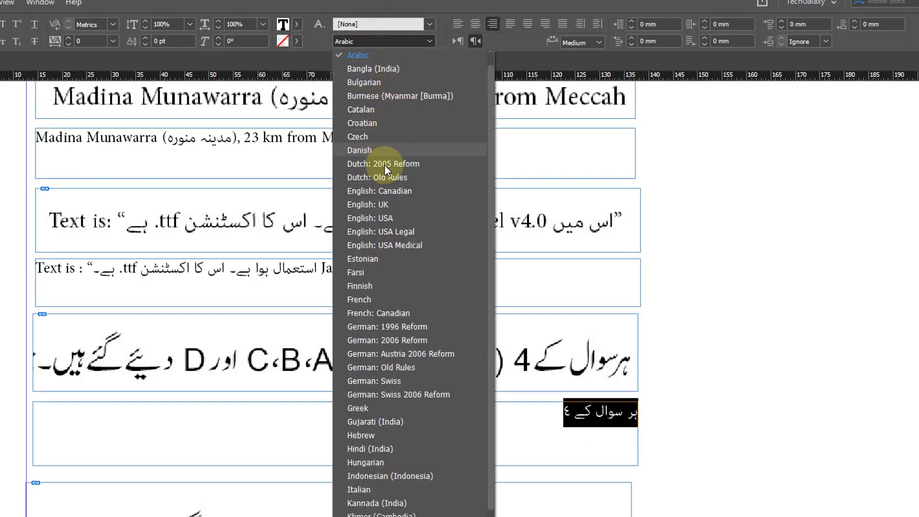
pyautogui.click(393, 216)
pyautogui.press('End')
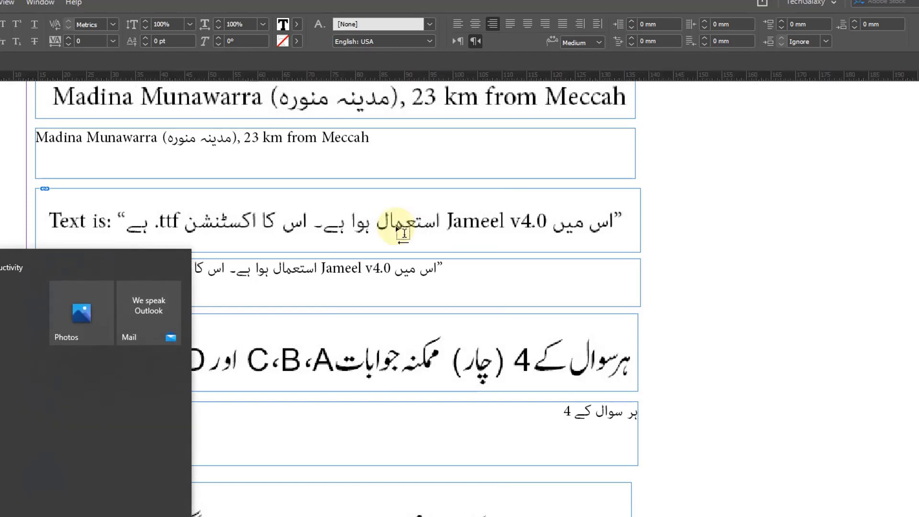
# - Re-enter the number after "ہر سوال کے" as "4" and add "(چار)" in parentheses
pyautogui.press('BackSpace')
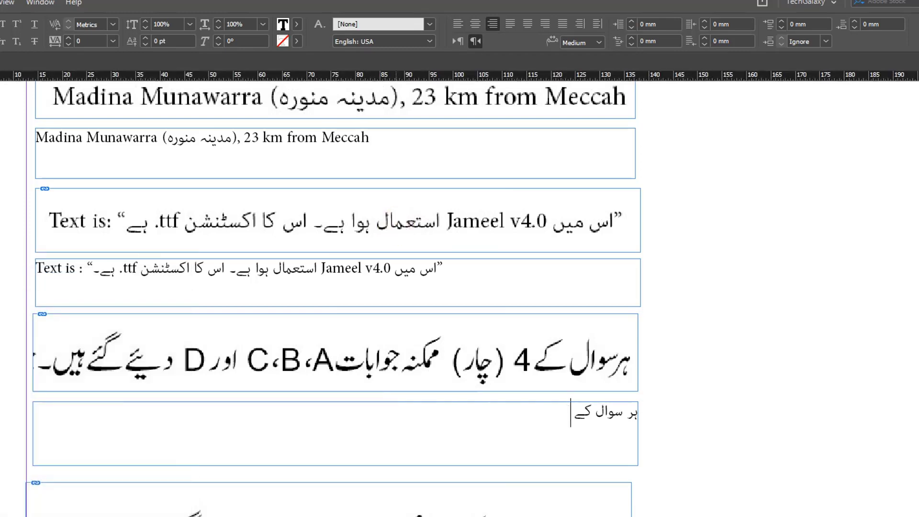
pyautogui.write('4 (')
pyautogui.press('super+space')
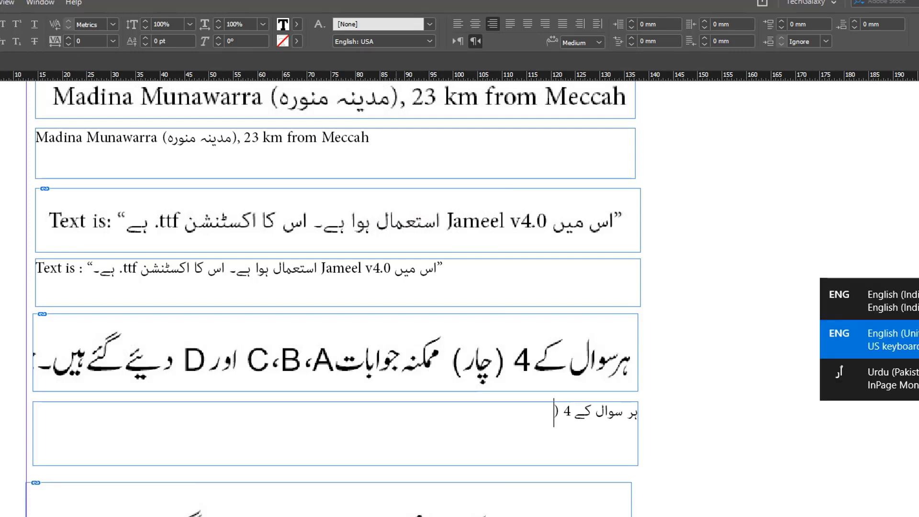
pyautogui.write('چار')
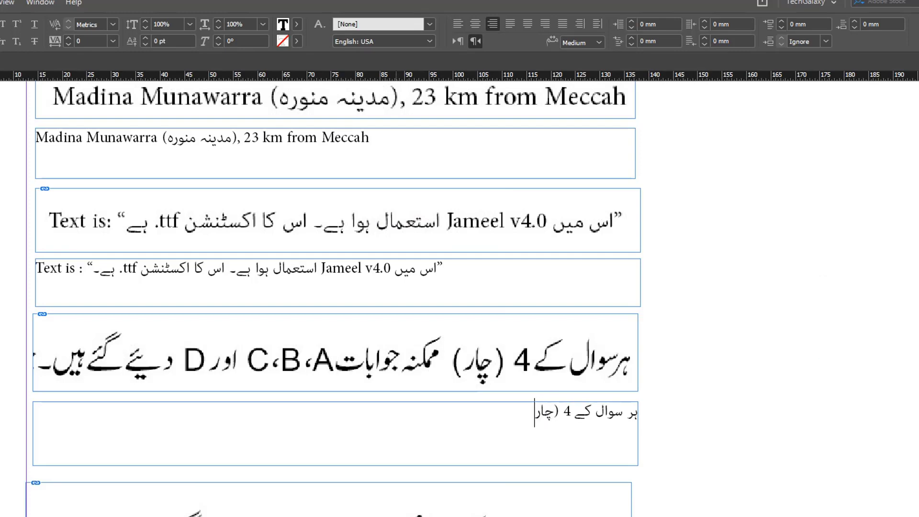
pyautogui.press('super+space')
pyautogui.write(')')
pyautogui.write('j')
pyautogui.press('BackSpace')
pyautogui.press('BackSpace')
# - Continue the Urdu sentence after the parentheses with "ممکنہ جوابات"
pyautogui.press('super+space')
pyautogui.write('ممکنہ جواب')
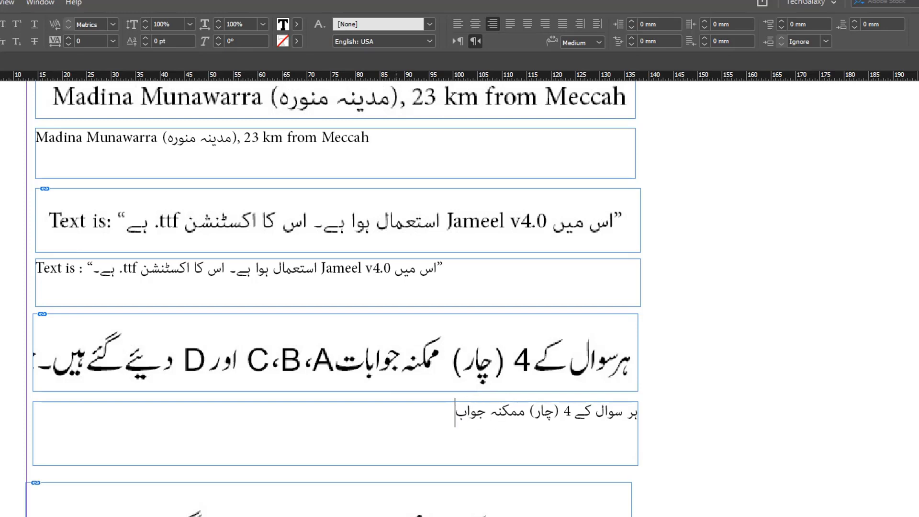
pyautogui.write('ات')
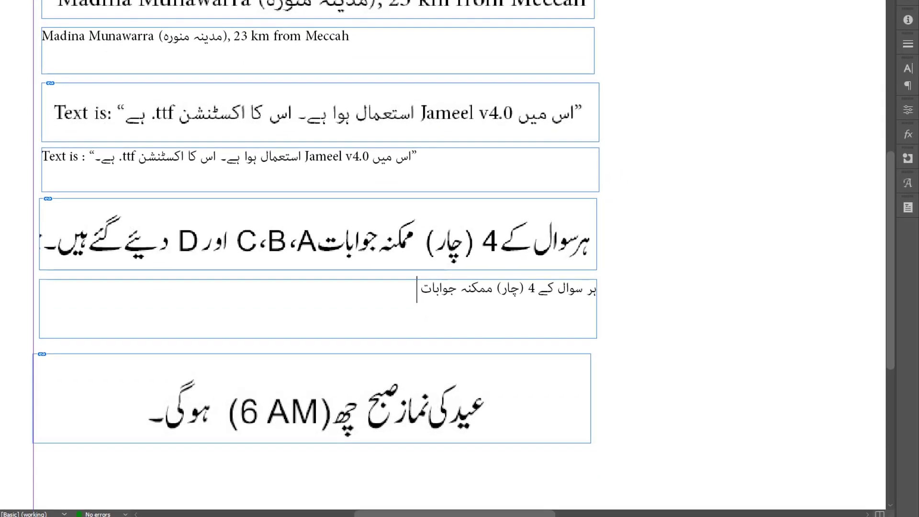
# - Add the English option letter "A" after "جوابات", followed by the Urdu comma "،"
pyautogui.click(381, 124)
pyautogui.press('super+space')
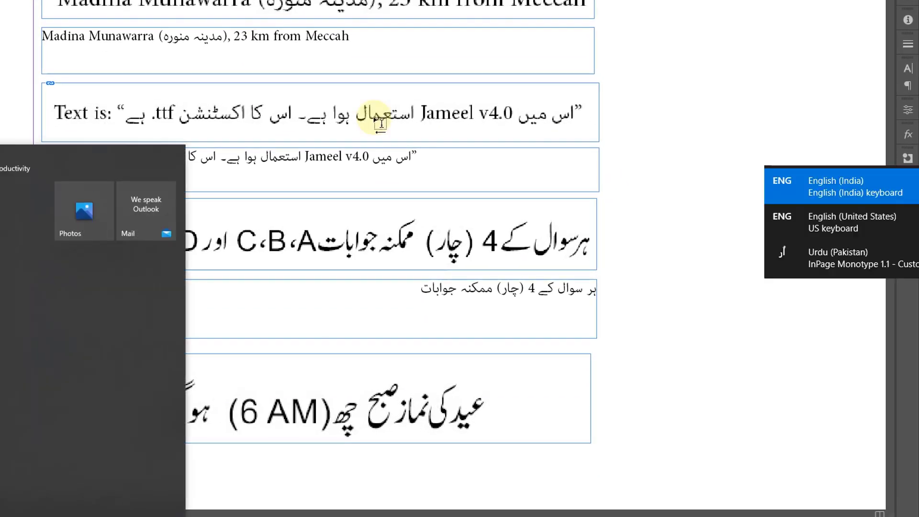
pyautogui.press('super')
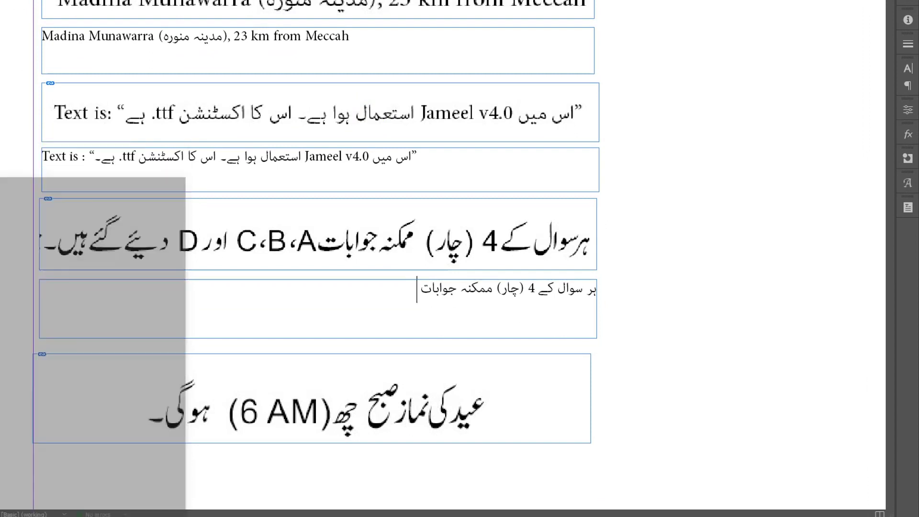
pyautogui.press('super+space')
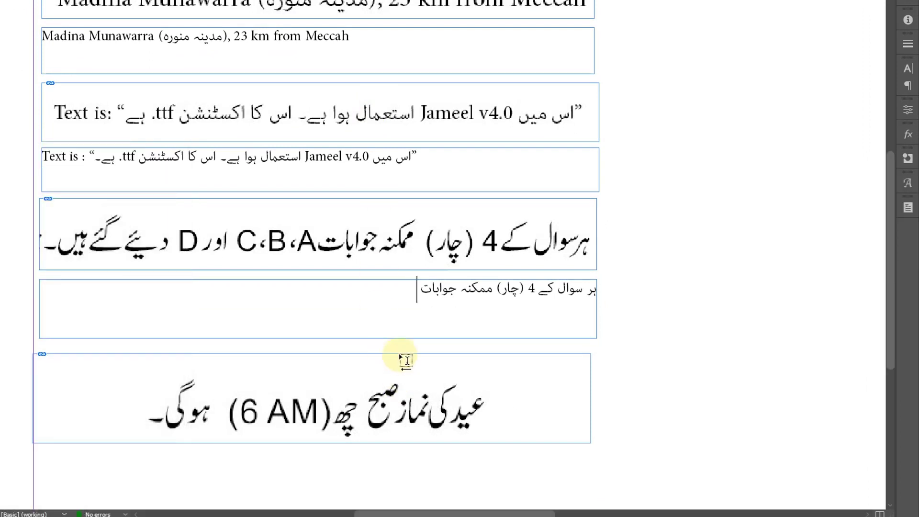
pyautogui.write('A')
pyautogui.press('super')
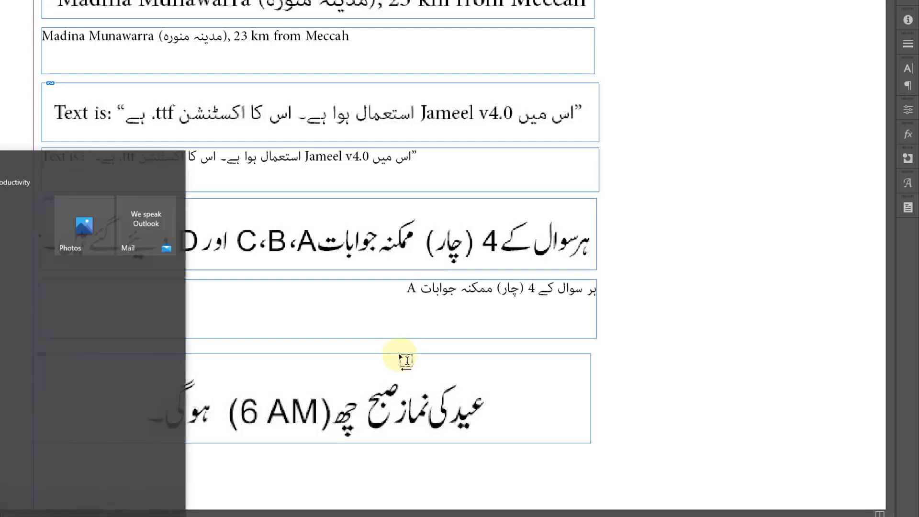
pyautogui.click(396, 288)
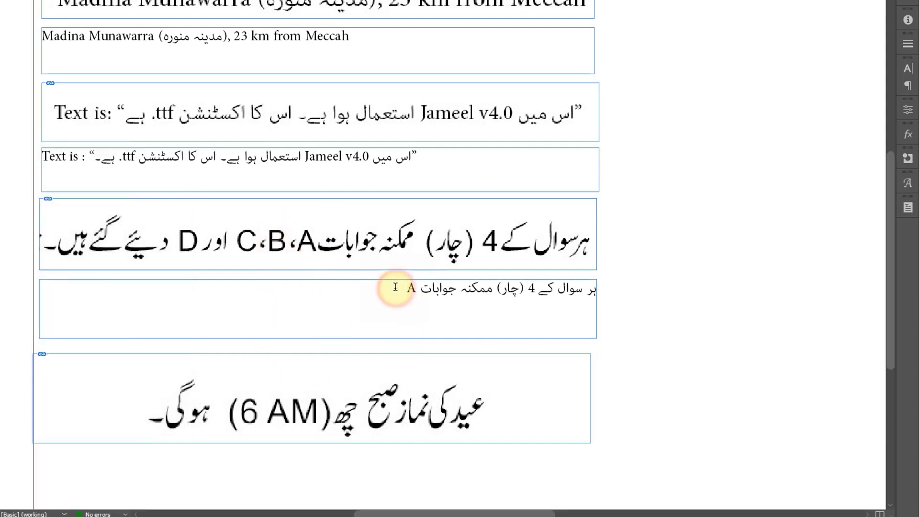
pyautogui.press('super+space')
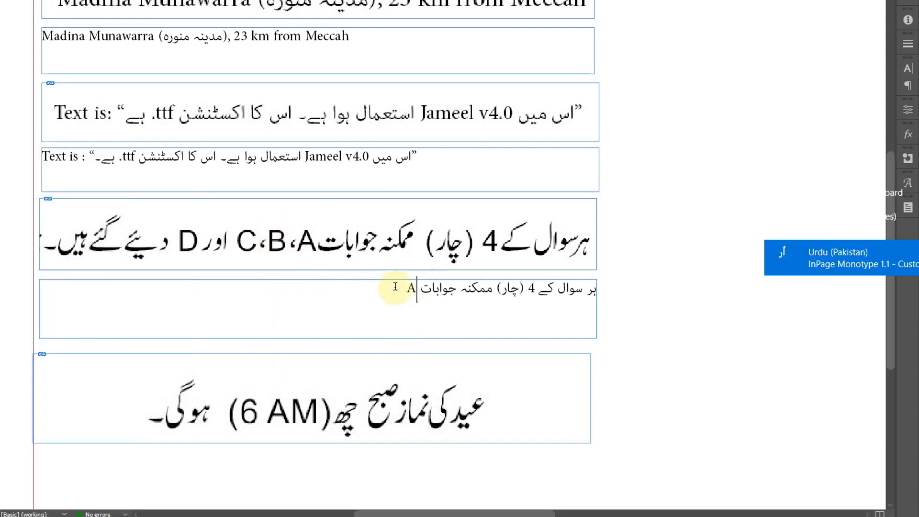
pyautogui.write('،')
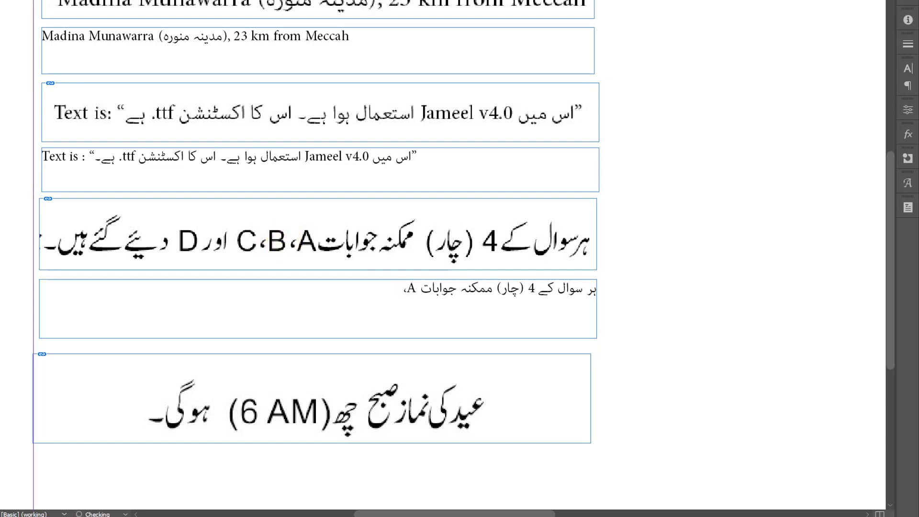
# - Try to add the English letter "B" after the Urdu comma without any directional marker, and remove it again
pyautogui.press('super+space')
pyautogui.write('B')
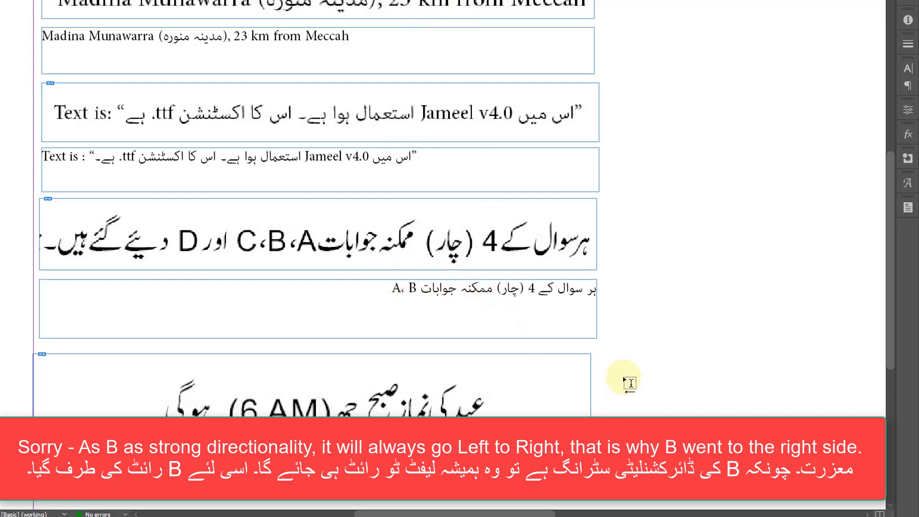
pyautogui.press('BackSpace')
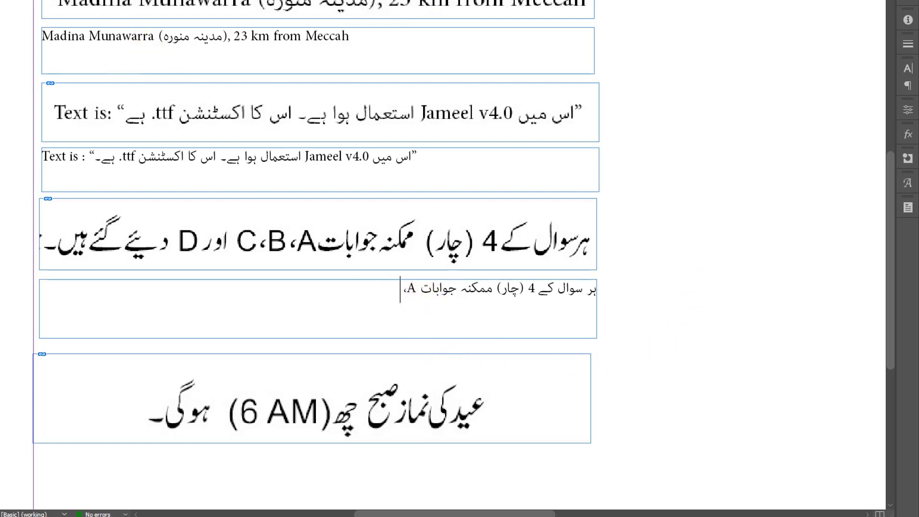
# - Insert a Right to Left Marker after the Urdu comma following "A", and add "B" with another Urdu comma "،"
pyautogui.click(78, 2)
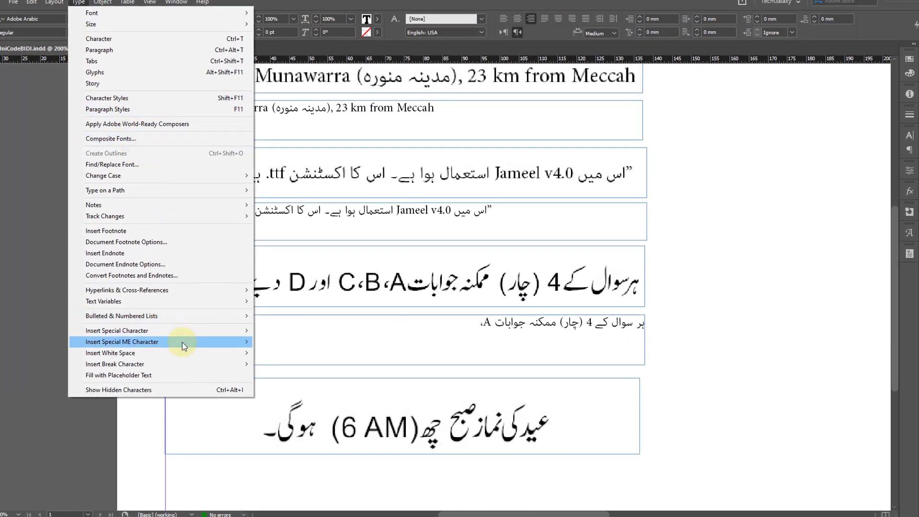
pyautogui.moveTo(182, 342)
pyautogui.moveTo(306, 452)
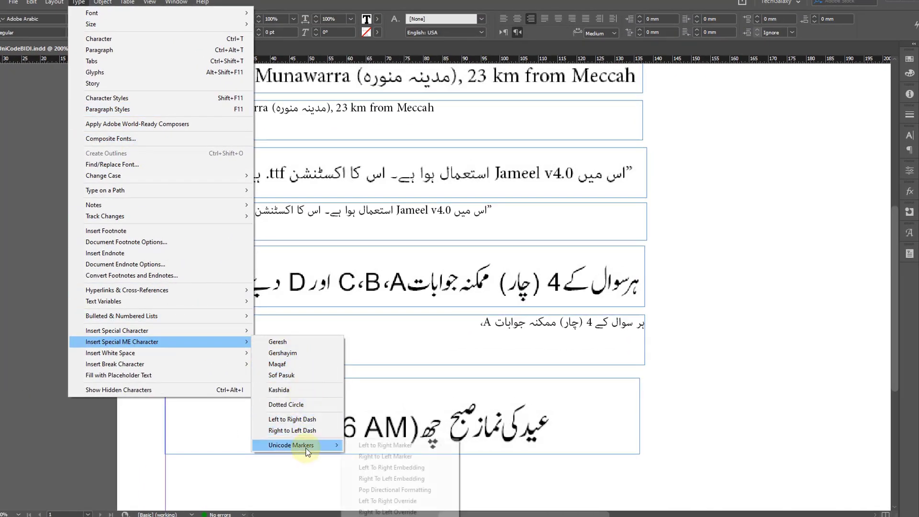
pyautogui.click(401, 458)
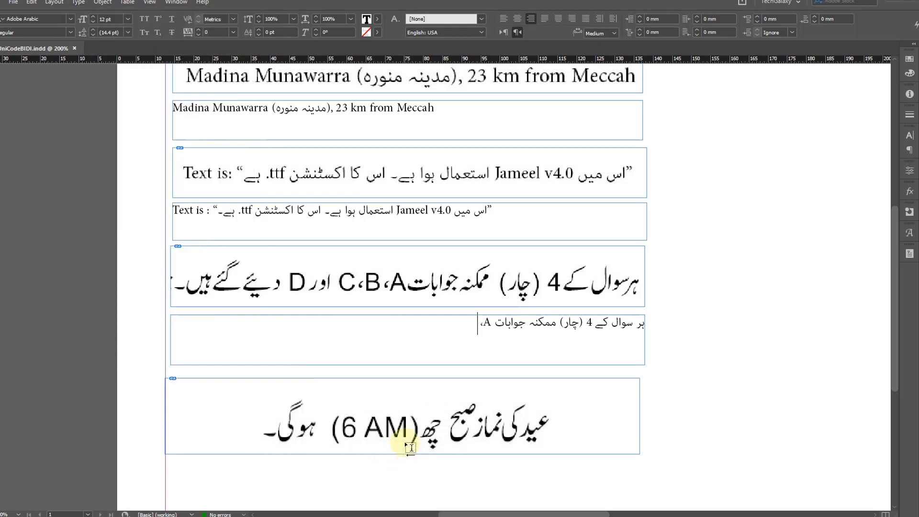
pyautogui.write('B')
pyautogui.press('super+space')
pyautogui.write('،')
# - Try to add the English letter "C" after the second Urdu comma without any directional marker, and remove it again
pyautogui.press('super+space')
pyautogui.write('C')
pyautogui.press('BackSpace')
# - Insert a Right to Left Marker after the Urdu comma following "B" and add the English letter "C"
pyautogui.click(78, 2)
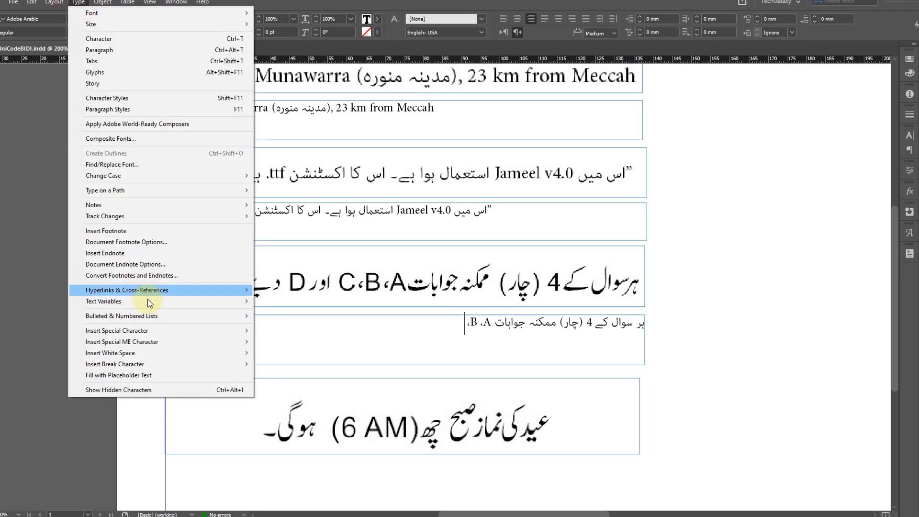
pyautogui.moveTo(316, 446)
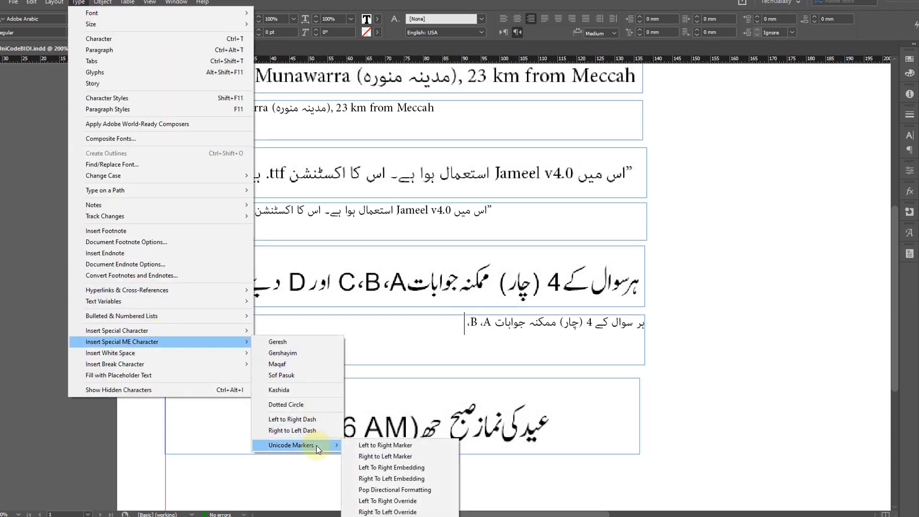
pyautogui.click(418, 455)
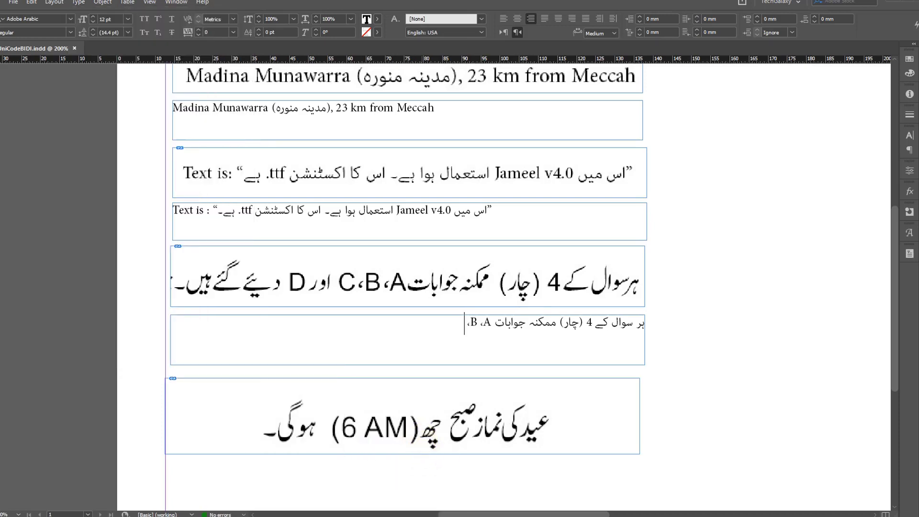
pyautogui.write('C')
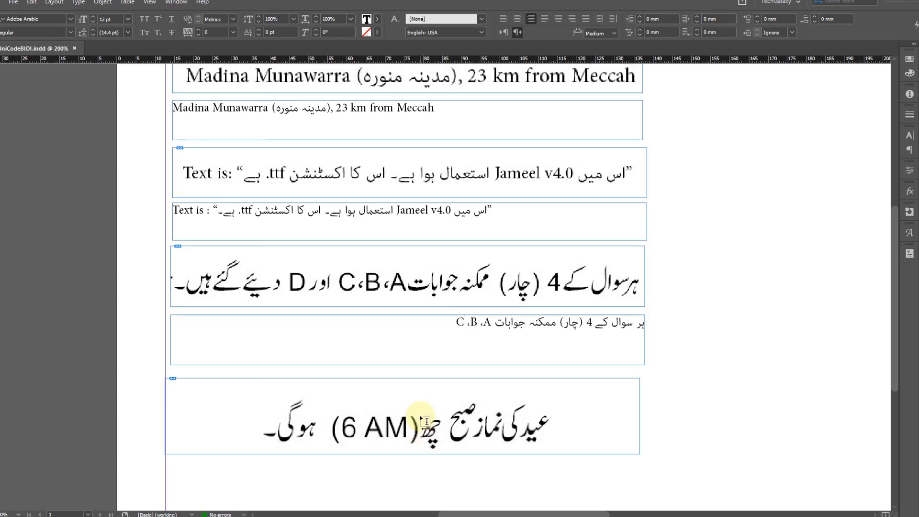
# - Continue the sentence after "C" with the Urdu word "اور" and the English letter "D"
pyautogui.press('super+space')
pyautogui.press('super+space')
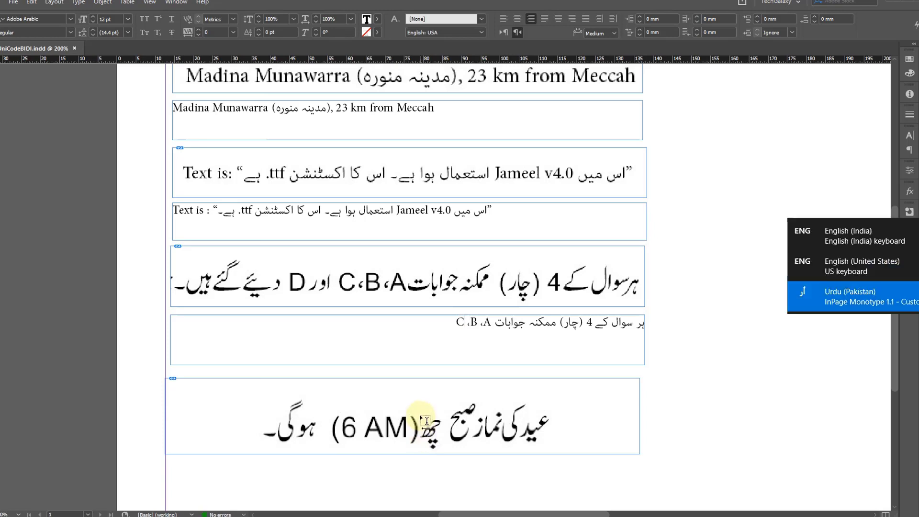
pyautogui.write('اور')
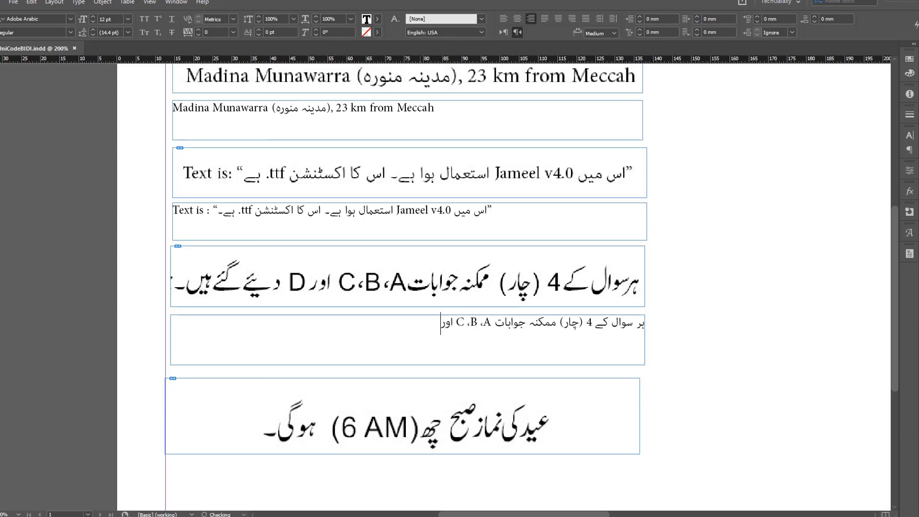
pyautogui.press('super+space')
pyautogui.write('D')
# - Complete the Urdu sentence after "D" with "دئے گئے ہیں۔"
pyautogui.press('super+space')
pyautogui.write('د')
pyautogui.write('یئ')
pyautogui.write('ے لئے')
pyautogui.press('BackSpace')
pyautogui.press('BackSpace')
pyautogui.press('BackSpace')
pyautogui.write('گئے ہیں۔')
# - Format the whole question sentence in the Jameel Noori Nastaleeq font at 18 pt
pyautogui.hotkey('ctrl', 'a')
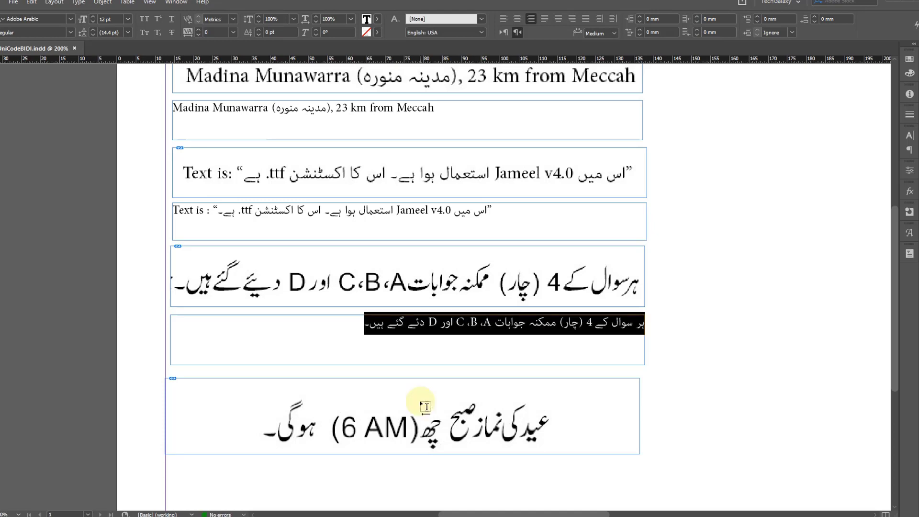
pyautogui.click(70, 19)
pyautogui.click(86, 95)
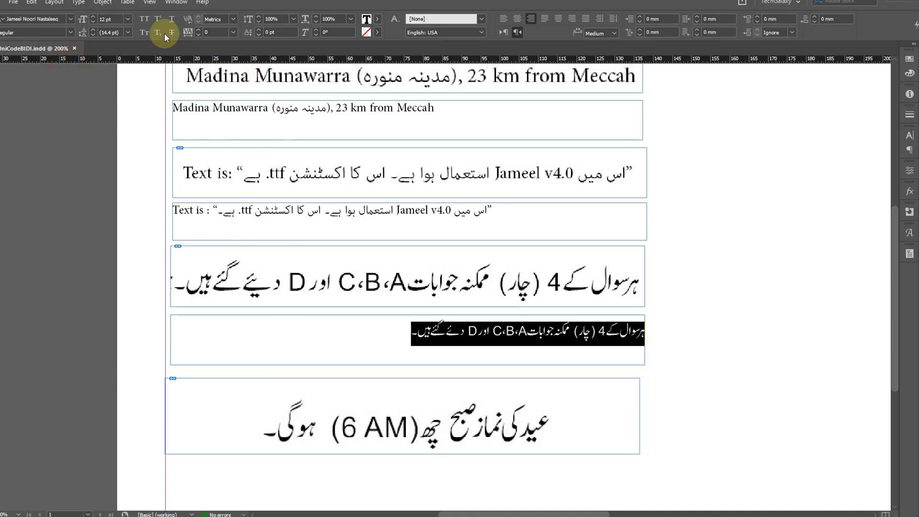
pyautogui.click(127, 19)
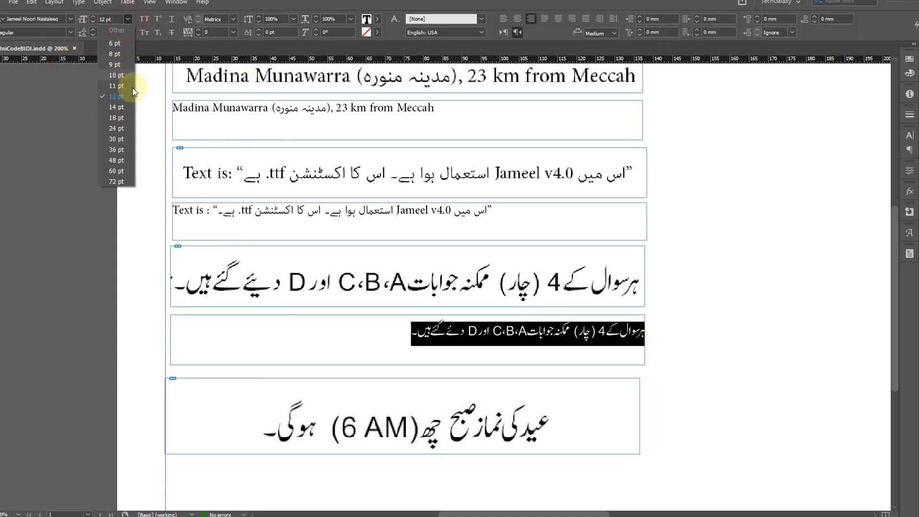
pyautogui.click(124, 117)
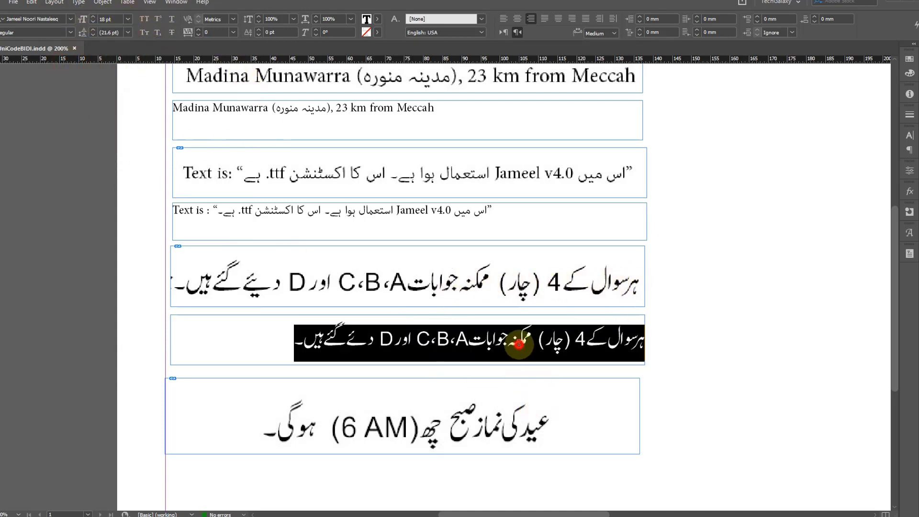
pyautogui.click(520, 344)
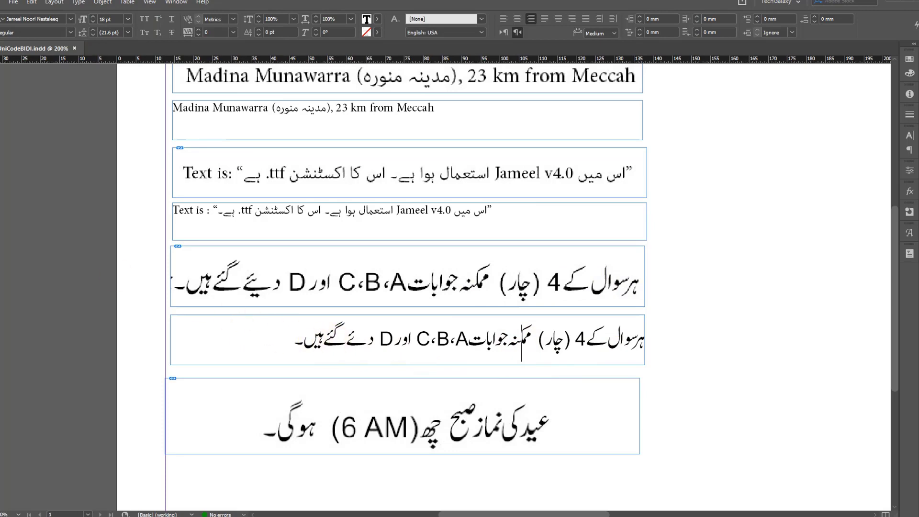
pyautogui.press('Escape')
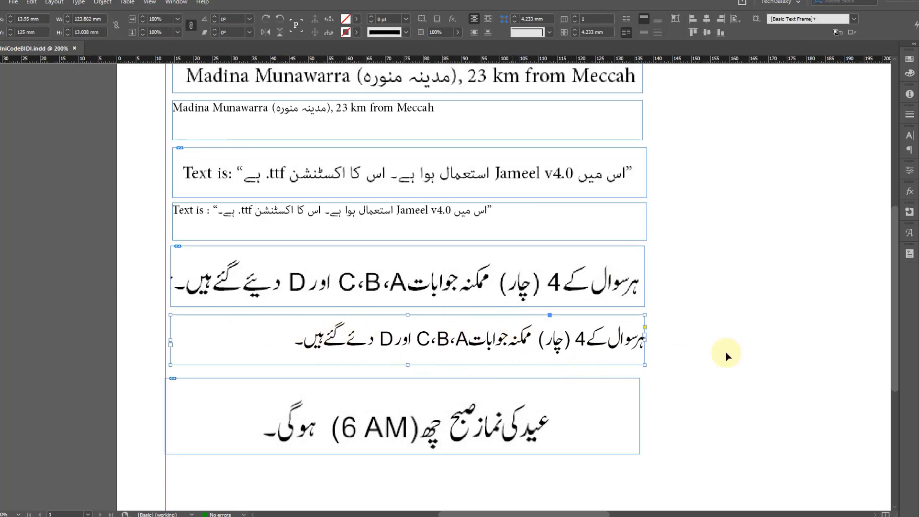
# - Move the "Keywords" sample frame down to make room, and shift the Eid prayer sample frame closer under the finished sentence
pyautogui.moveTo(562, 428); pyautogui.dragTo(551, 260)
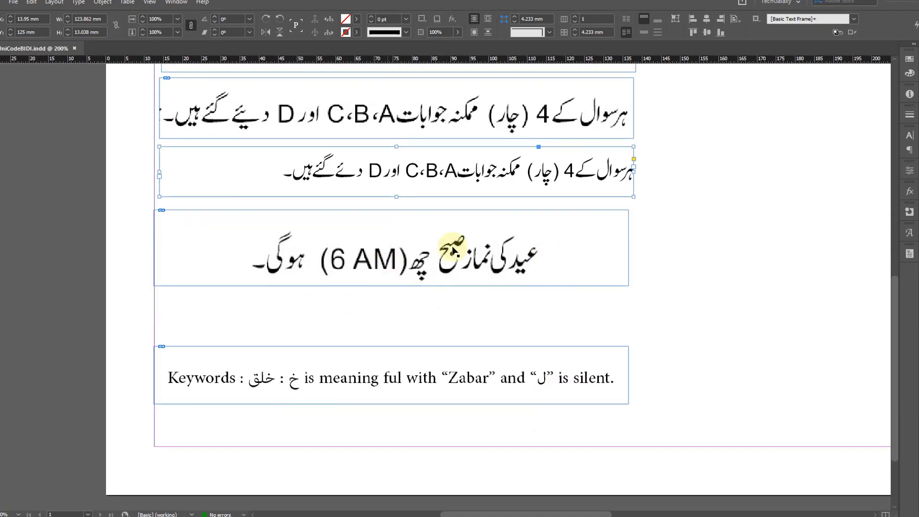
pyautogui.click(568, 242)
pyautogui.moveTo(513, 386); pyautogui.dragTo(513, 407)
pyautogui.moveTo(609, 252); pyautogui.dragTo(616, 248)
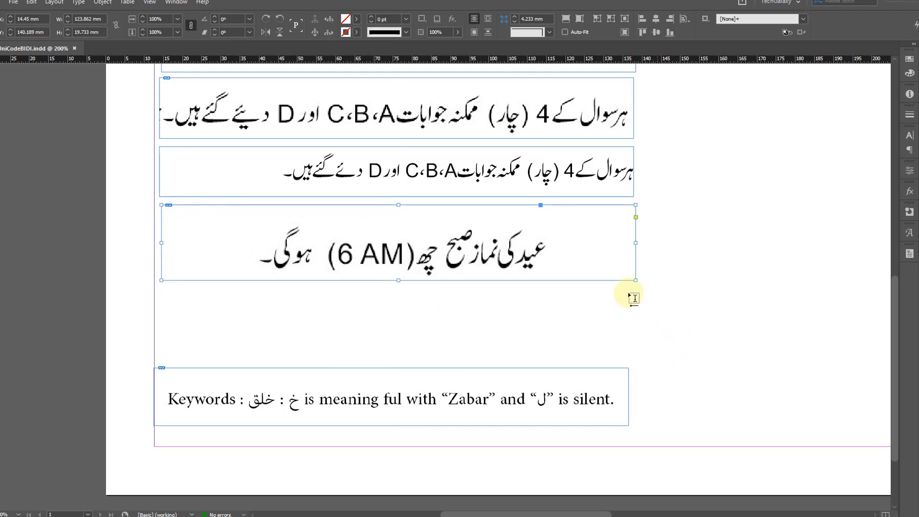
# - Draw a text frame about 124 mm by 15 mm below the Eid prayer sample and enter "عید کی نماز صبح چھ (٦"
pyautogui.moveTo(636, 291); pyautogui.dragTo(162, 349)
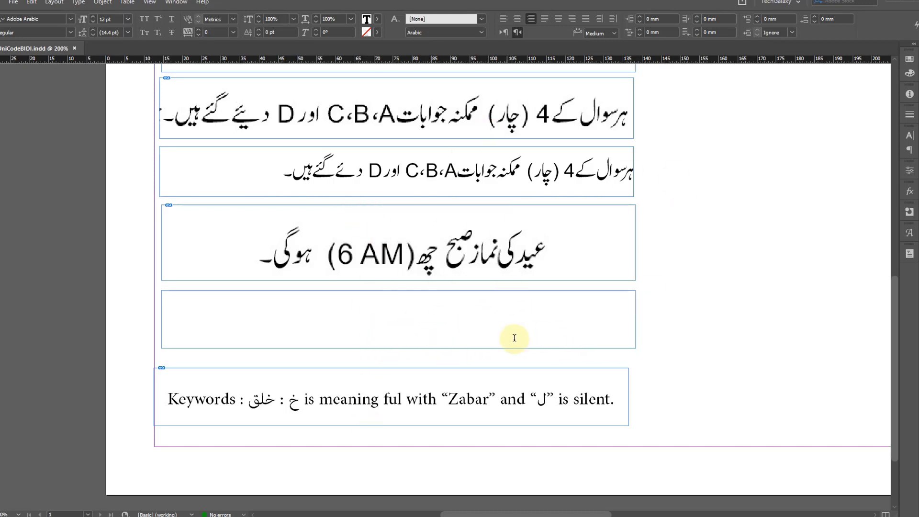
pyautogui.click(490, 306)
pyautogui.write('عید کی نماز ص')
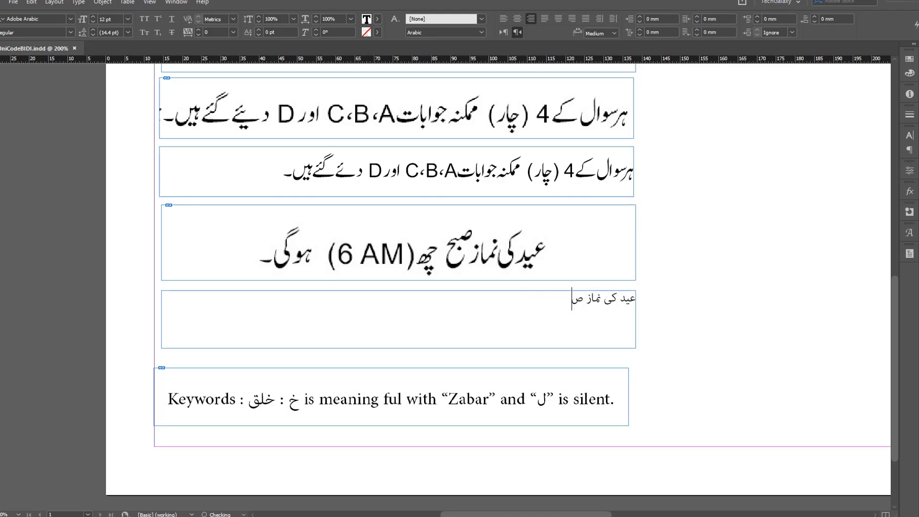
pyautogui.write('ھ')
pyautogui.press('super+space')
pyautogui.press('super+space')
pyautogui.write('(٦')
# - Set the language of the Eid prayer text to English: USA
pyautogui.hotkey('ctrl', 'a')
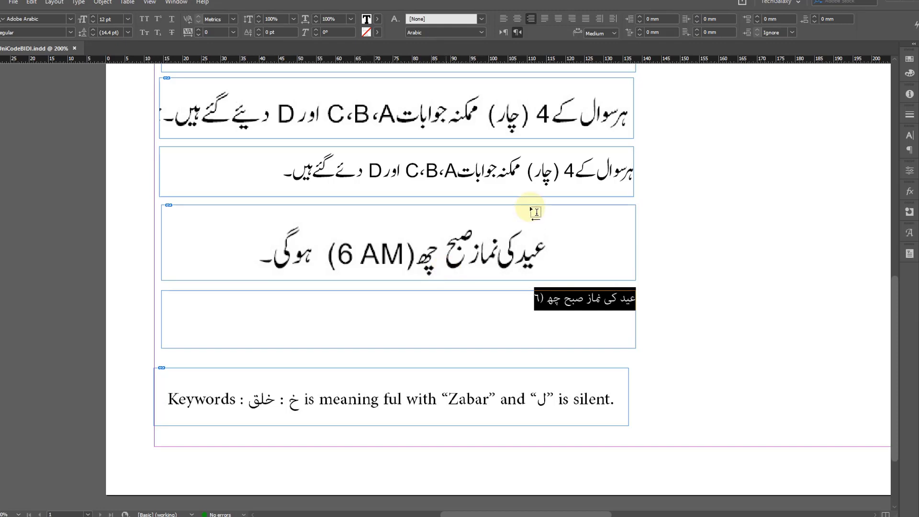
pyautogui.click(430, 35)
pyautogui.click(464, 167)
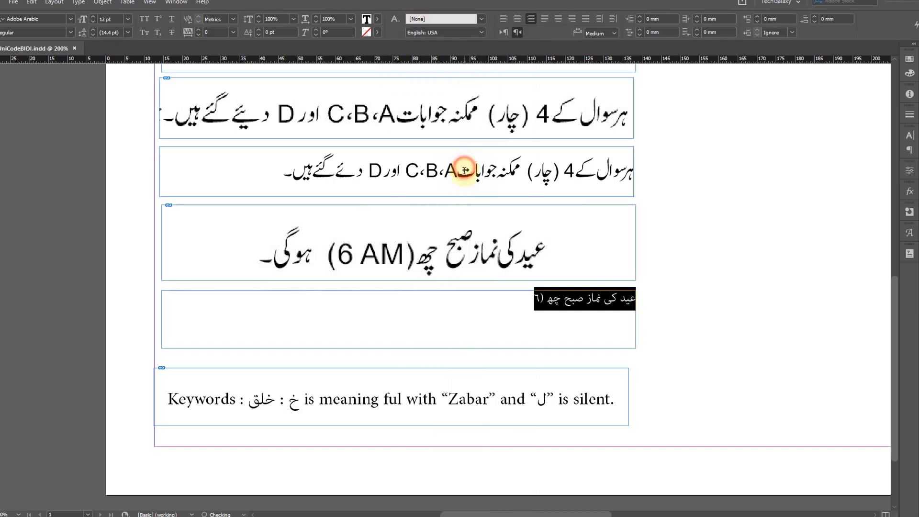
# - Complete the Eid prayer sentence after the digit 6 with "AM", a closing parenthesis and "ہو گی۔"
pyautogui.click(484, 316)
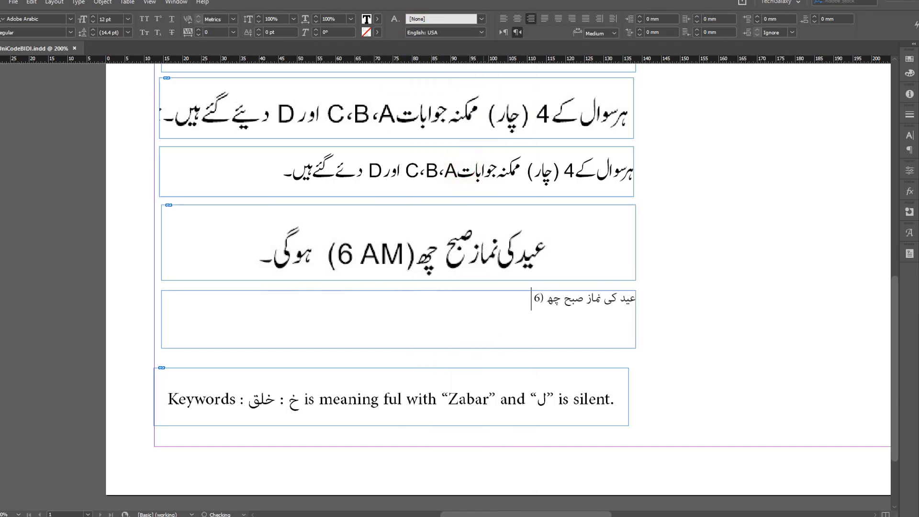
pyautogui.write('AM')
pyautogui.press('super+space')
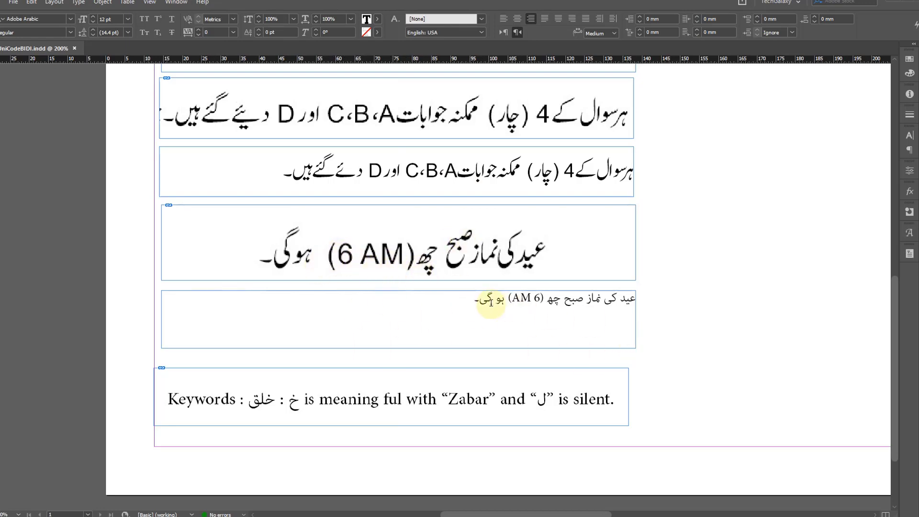
# - Duplicate the Eid prayer sentence as a second paragraph in the same frame
pyautogui.moveTo(461, 302); pyautogui.dragTo(662, 308)
pyautogui.hotkey('ctrl', 'c')
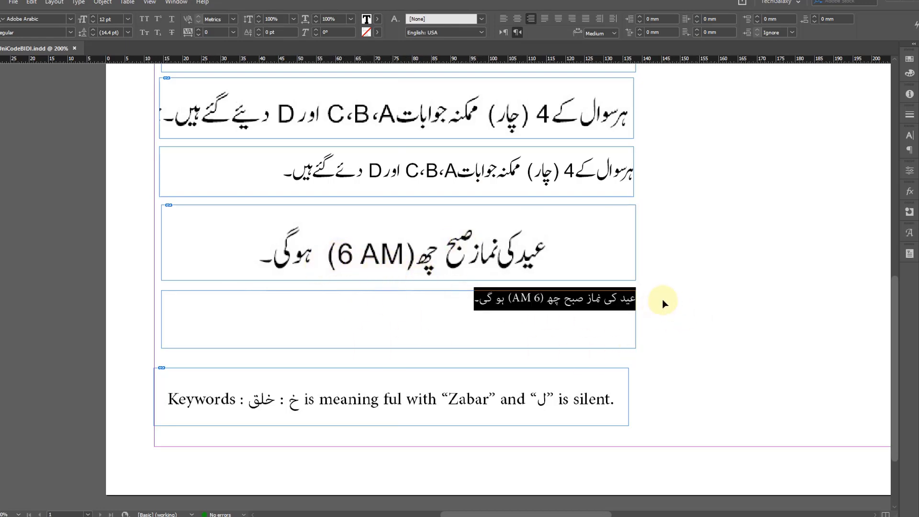
pyautogui.press('Left')
pyautogui.press('Return')
pyautogui.hotkey('ctrl', 'v')
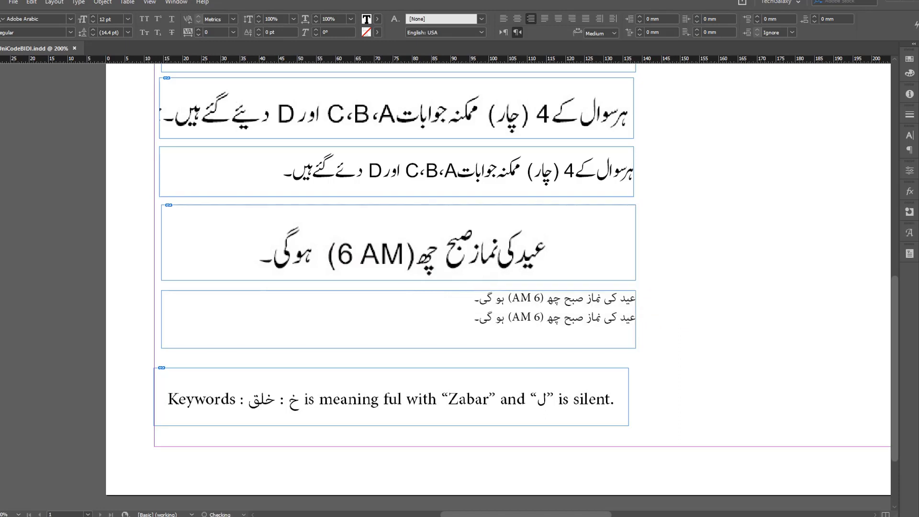
pyautogui.press('Escape')
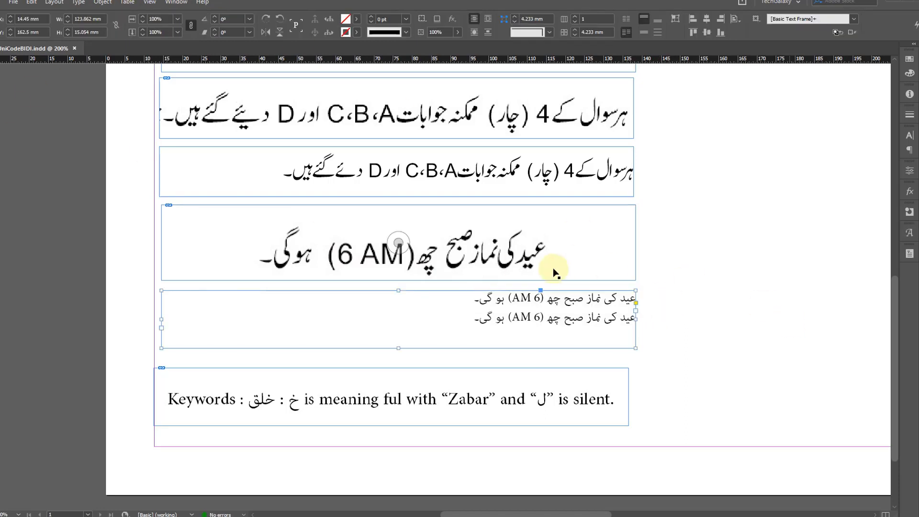
# - Insert a Left to Right Marker between the opening parenthesis and the "6" in the first Eid prayer line
pyautogui.press('z')
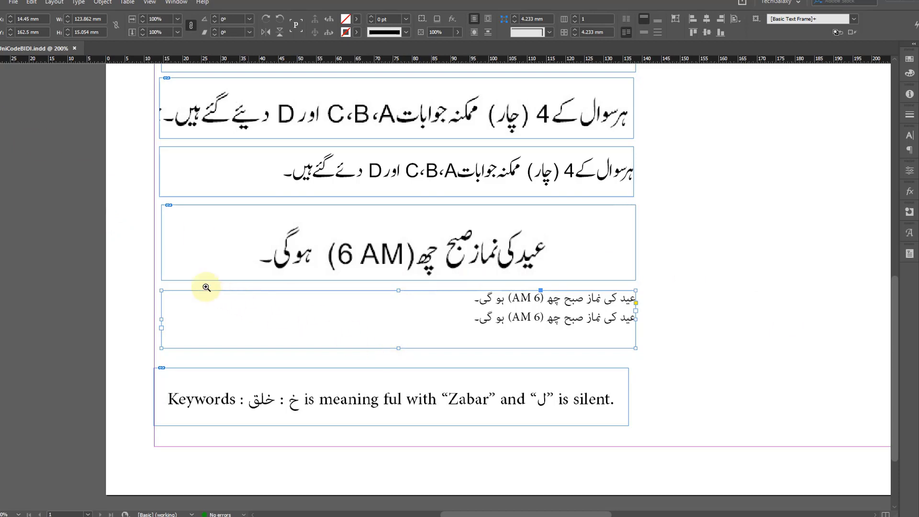
pyautogui.moveTo(154, 267); pyautogui.dragTo(673, 383)
pyautogui.press('space')
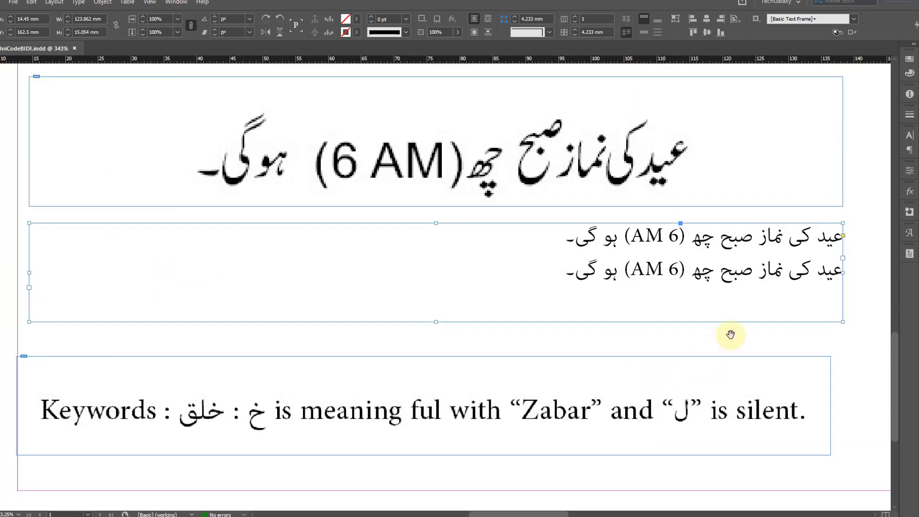
pyautogui.moveTo(731, 335); pyautogui.dragTo(650, 344)
pyautogui.press('t')
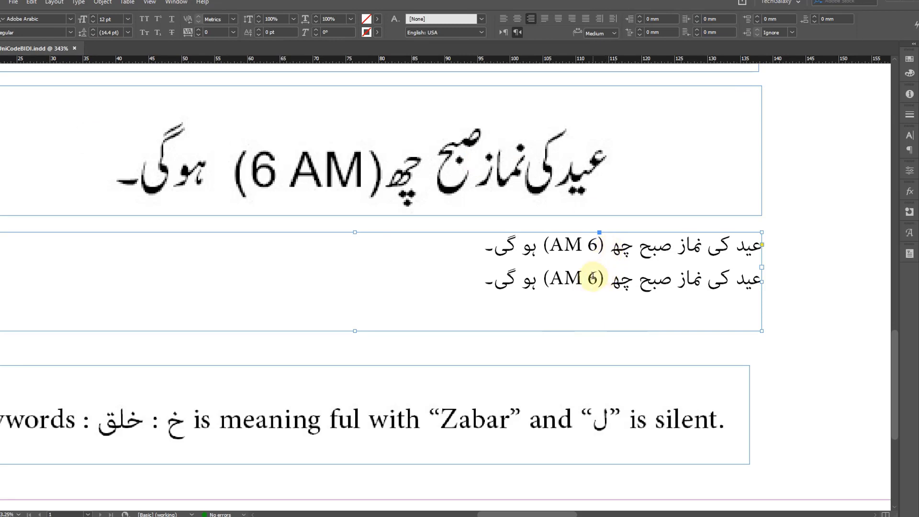
pyautogui.click(597, 246)
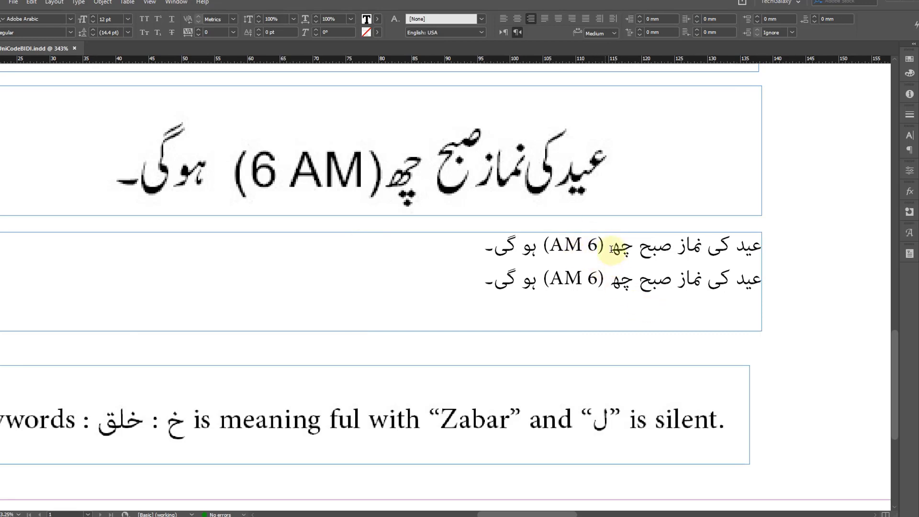
pyautogui.click(78, 3)
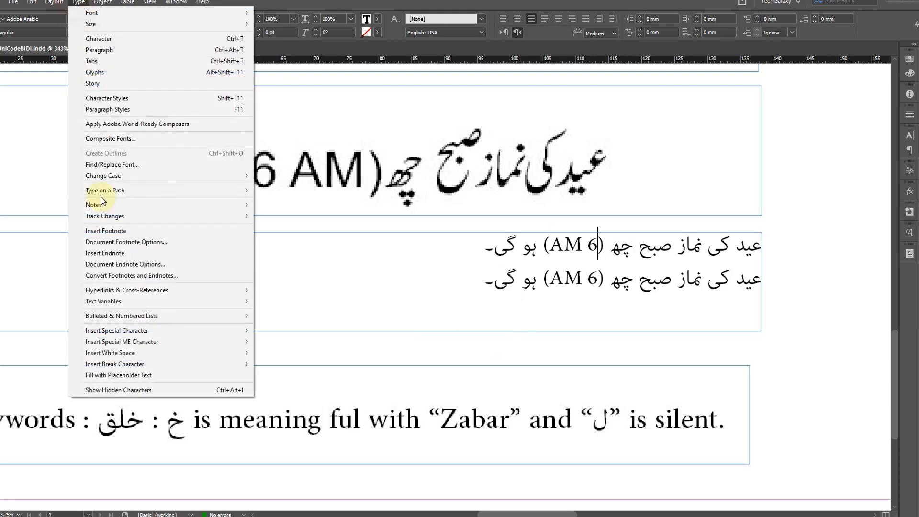
pyautogui.moveTo(139, 348)
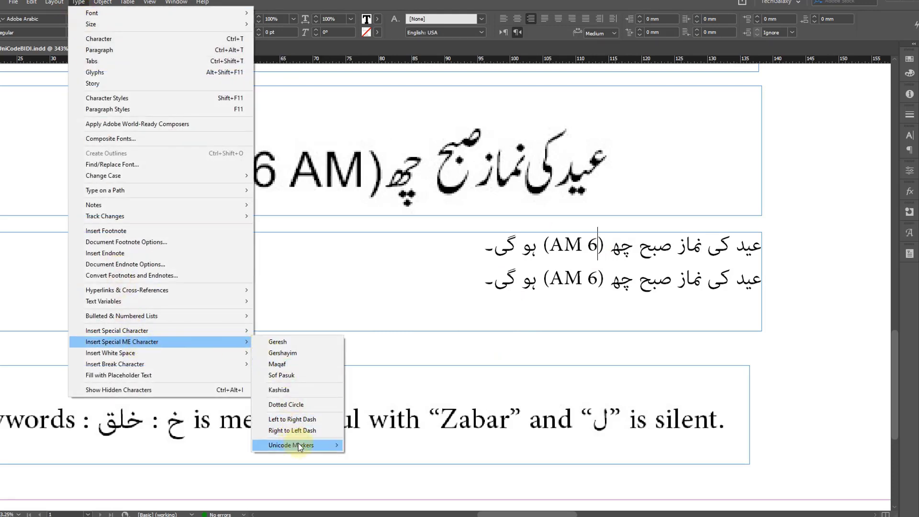
pyautogui.moveTo(307, 447)
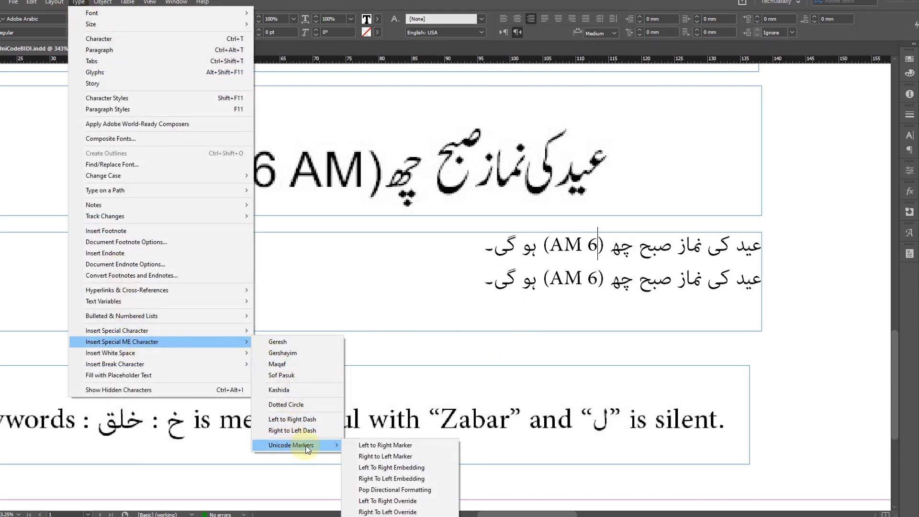
pyautogui.click(415, 448)
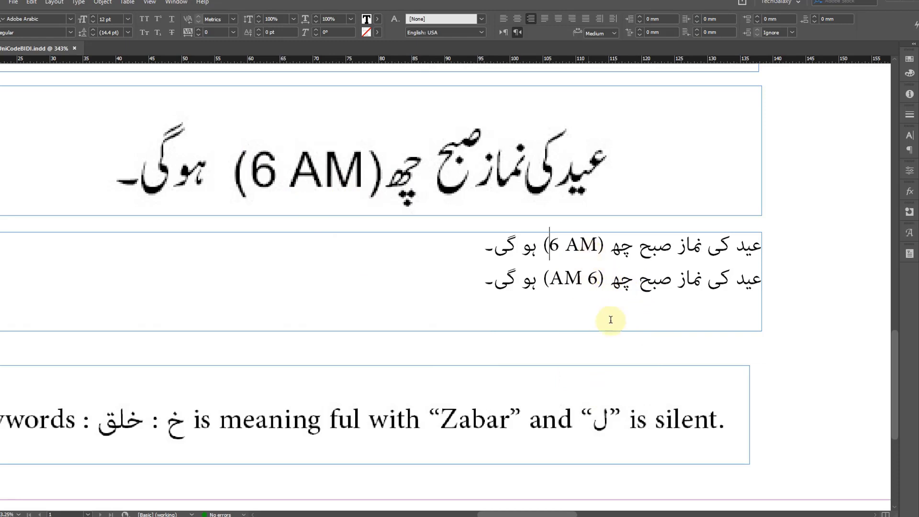
# - Insert a Left To Right Override before the opening parenthesis of "(6 AM)" in the second Eid prayer line
pyautogui.click(606, 281)
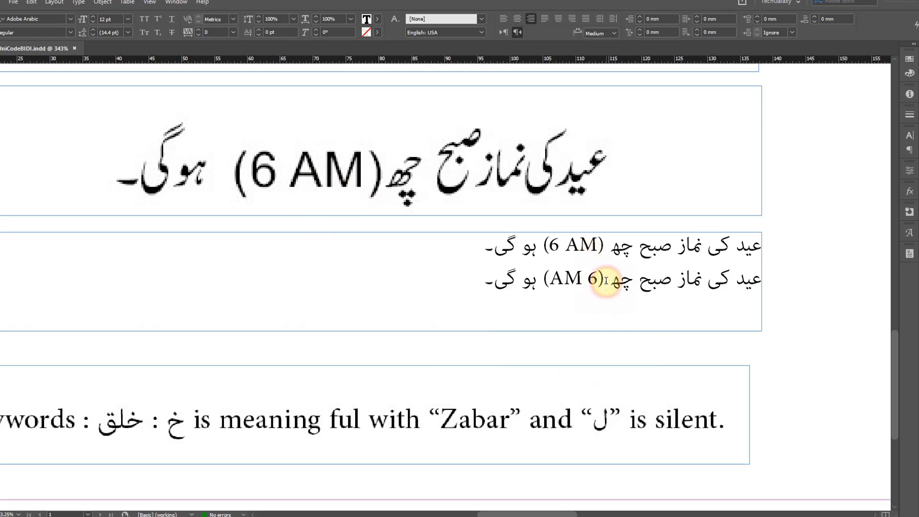
pyautogui.click(75, 5)
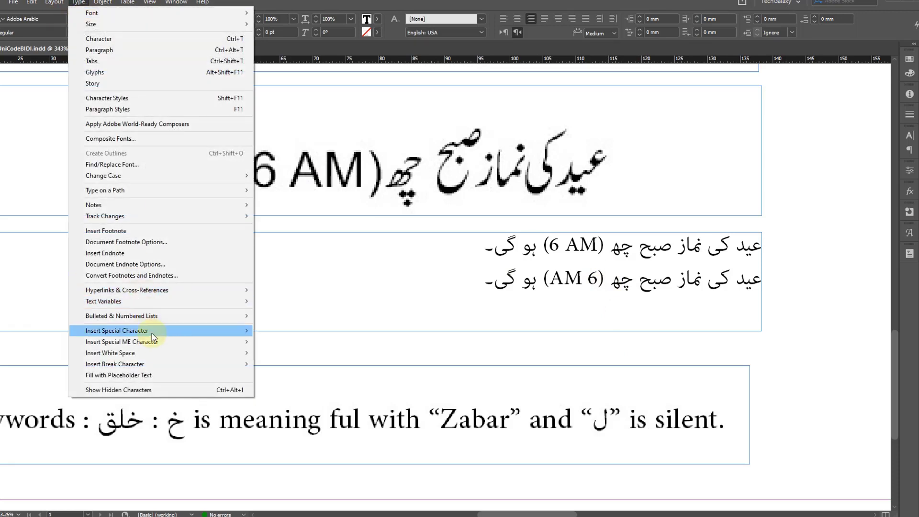
pyautogui.moveTo(257, 345)
pyautogui.moveTo(333, 448)
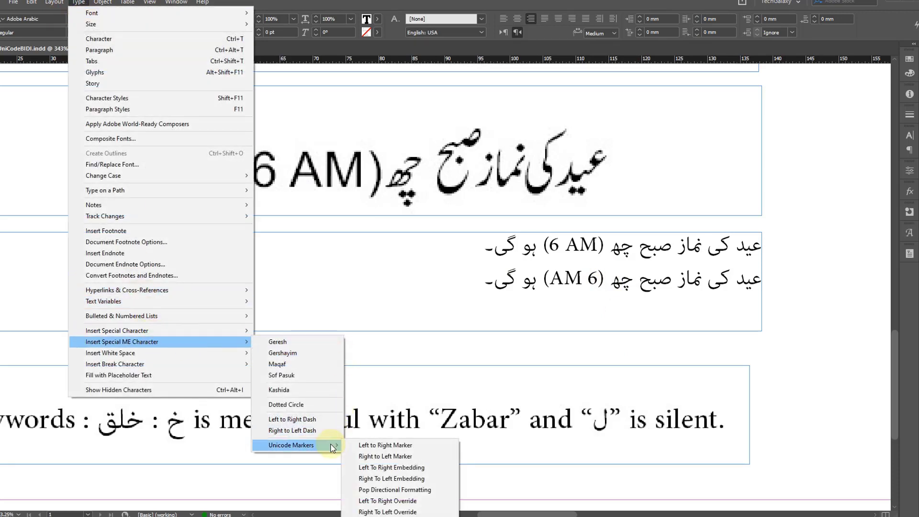
pyautogui.click(397, 501)
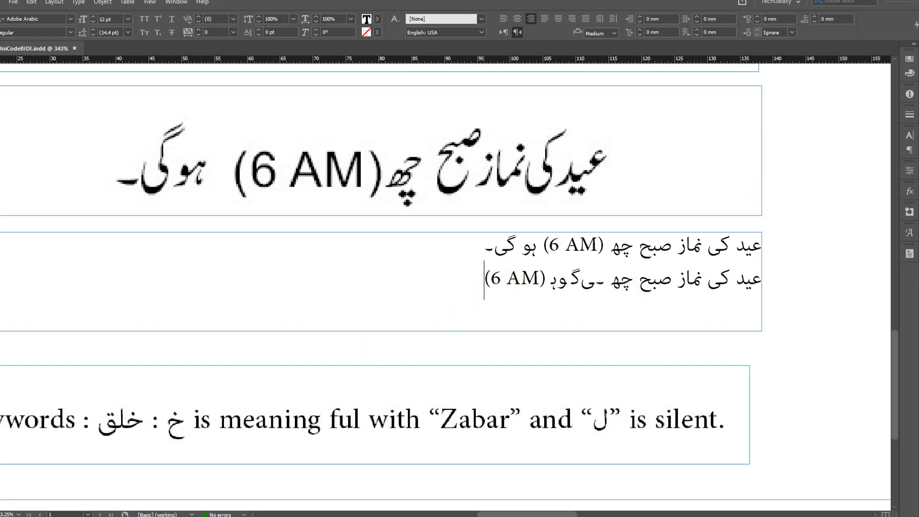
# - Insert Pop Directional Formatting right after the closing parenthesis of "(6 AM)" in the second Eid prayer line
pyautogui.press('Right')
pyautogui.press('Right')
pyautogui.click(61, 3)
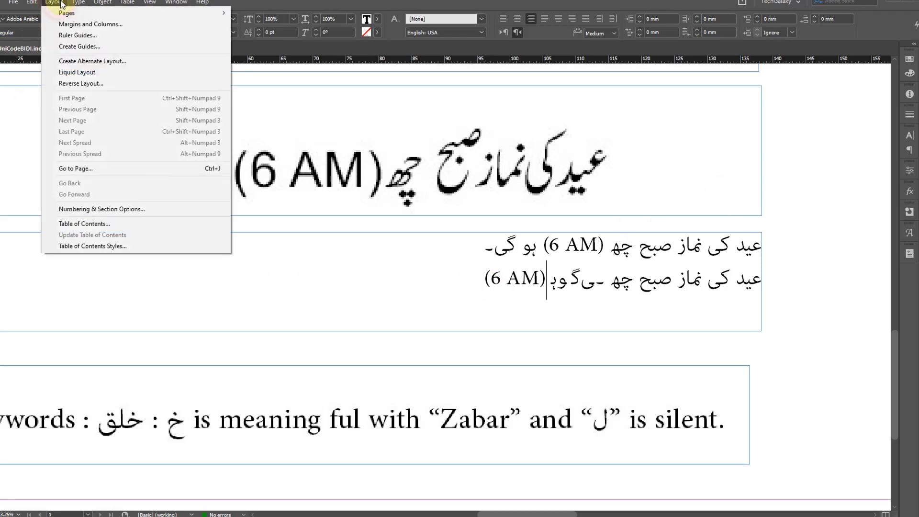
pyautogui.moveTo(78, 2)
pyautogui.moveTo(212, 342)
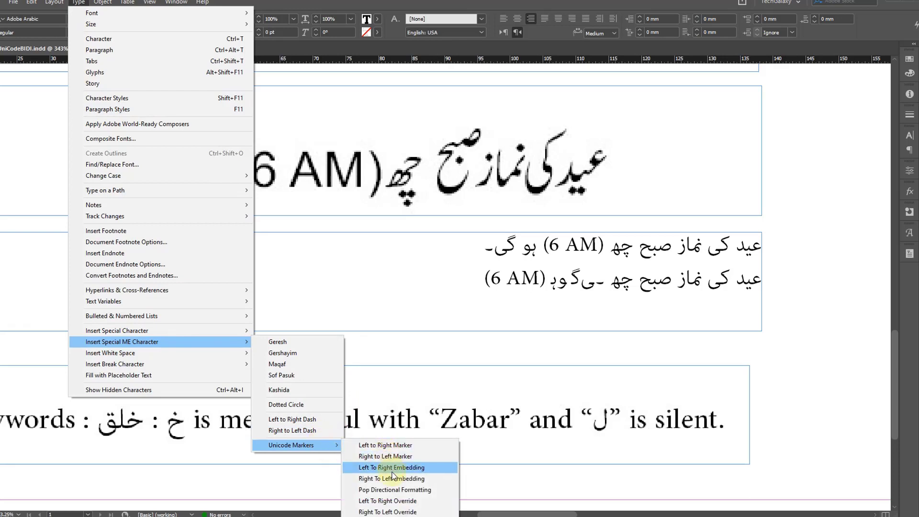
pyautogui.click(393, 490)
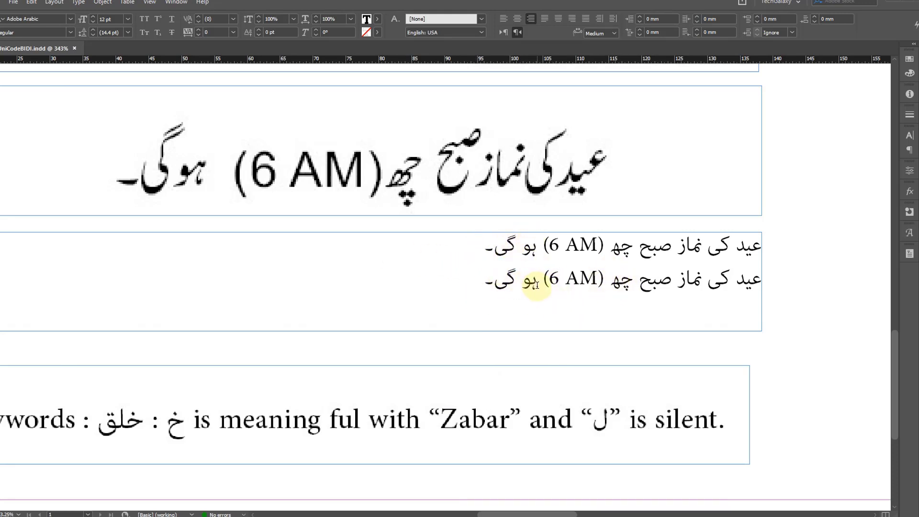
# - Copy the first Eid prayer line and add it as a third paragraph in the same frame
pyautogui.moveTo(542, 287); pyautogui.dragTo(487, 284)
pyautogui.moveTo(480, 248); pyautogui.dragTo(815, 261)
pyautogui.hotkey('ctrl', 'c')
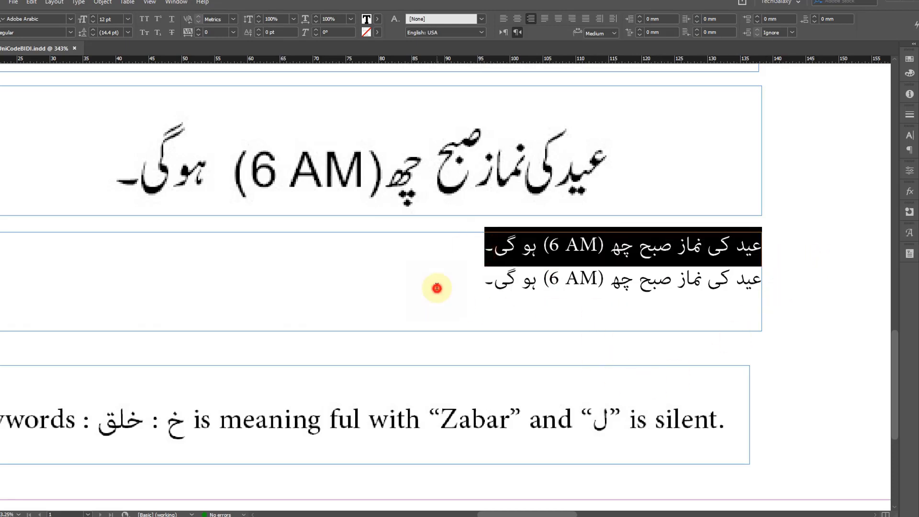
pyautogui.click(436, 287)
pyautogui.press('Return')
pyautogui.hotkey('ctrl', 'v')
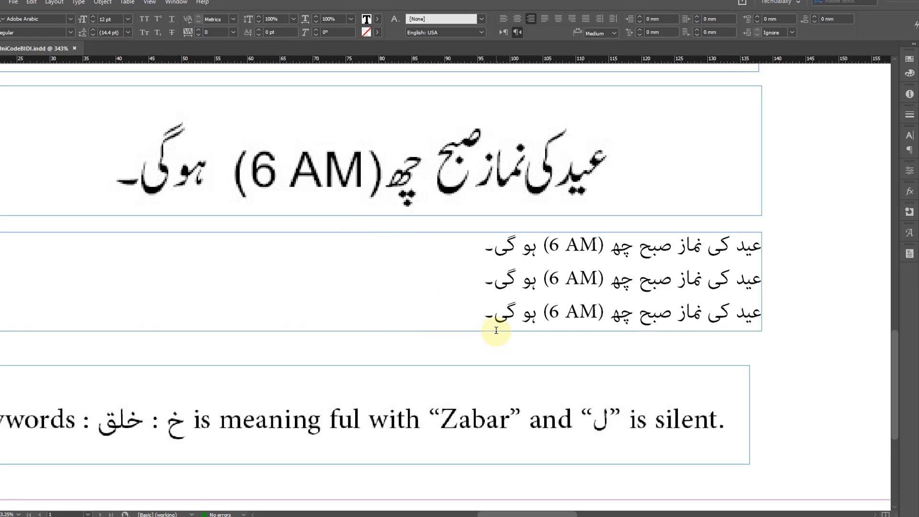
pyautogui.hotkey('ctrl', 'alt', 'i')
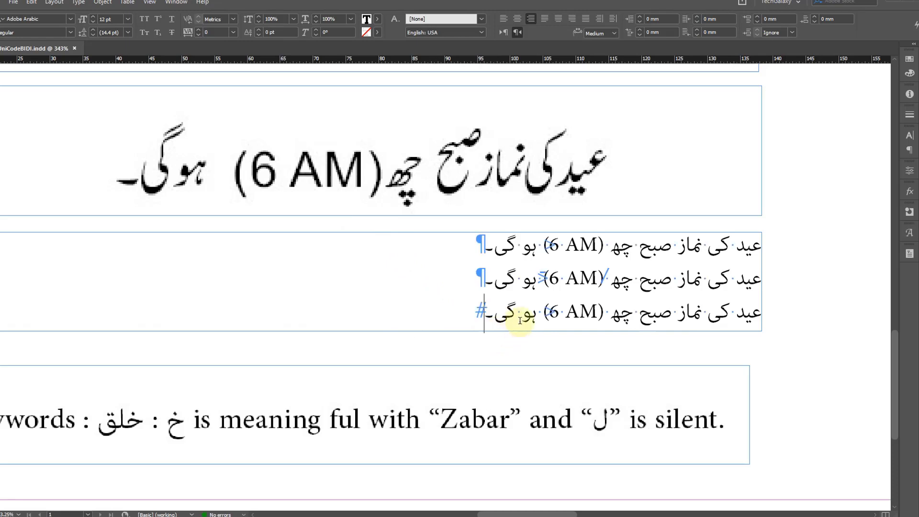
pyautogui.click(549, 315)
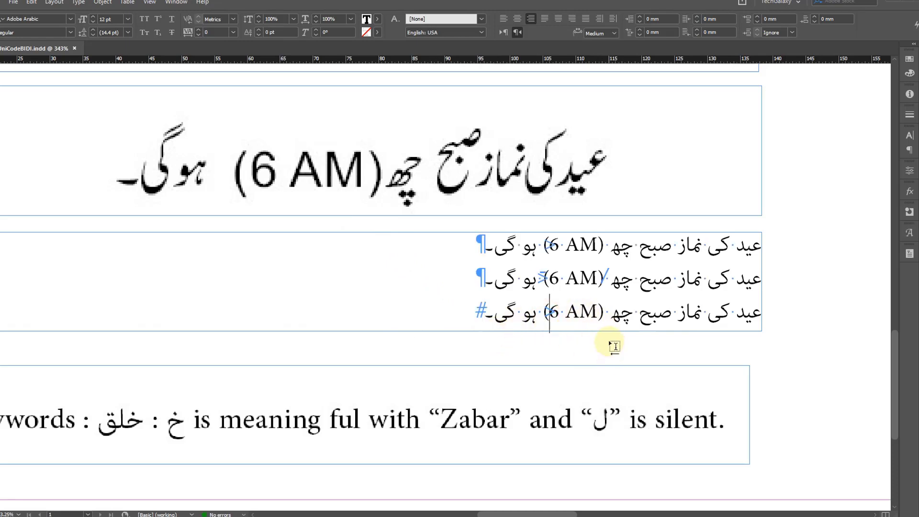
pyautogui.press('Right')
pyautogui.hotkey('shift', 'Right')
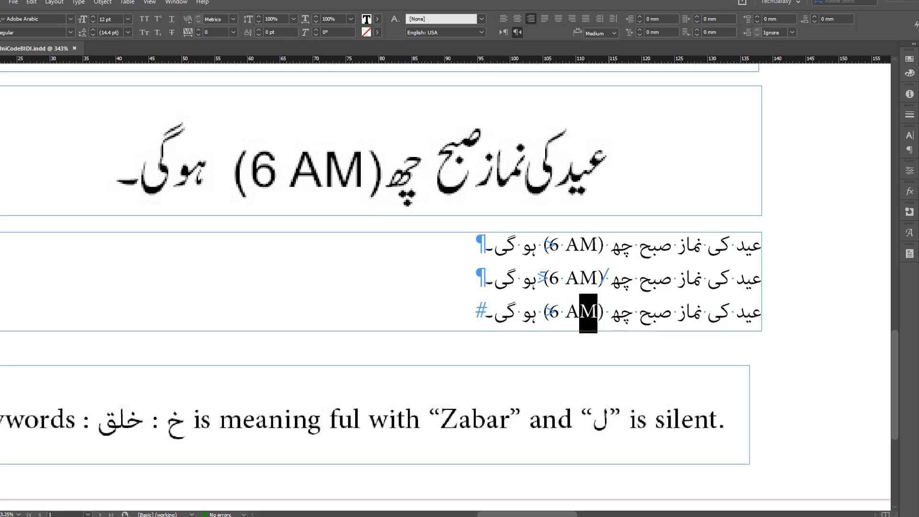
pyautogui.hotkey('shift', 'Left')
pyautogui.hotkey('shift', 'Left')
pyautogui.press('Delete')
pyautogui.press('BackSpace')
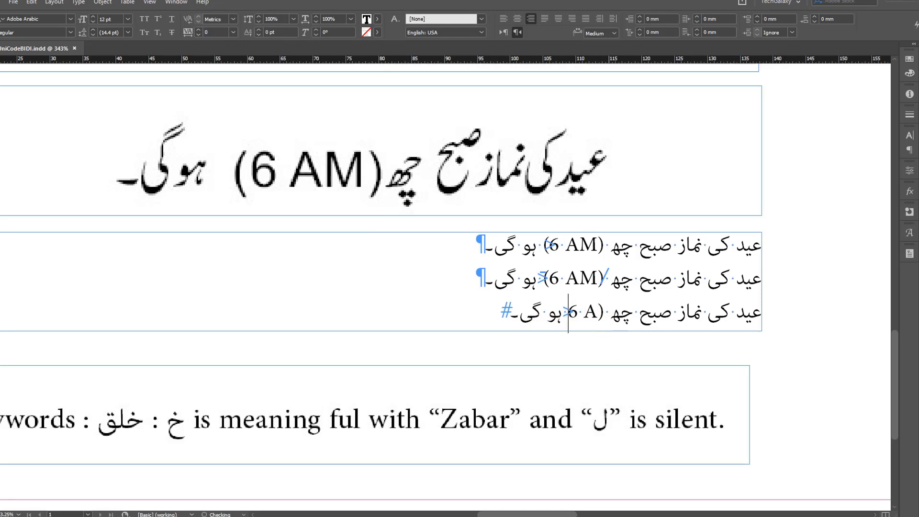
pyautogui.hotkey('ctrl', 'z')
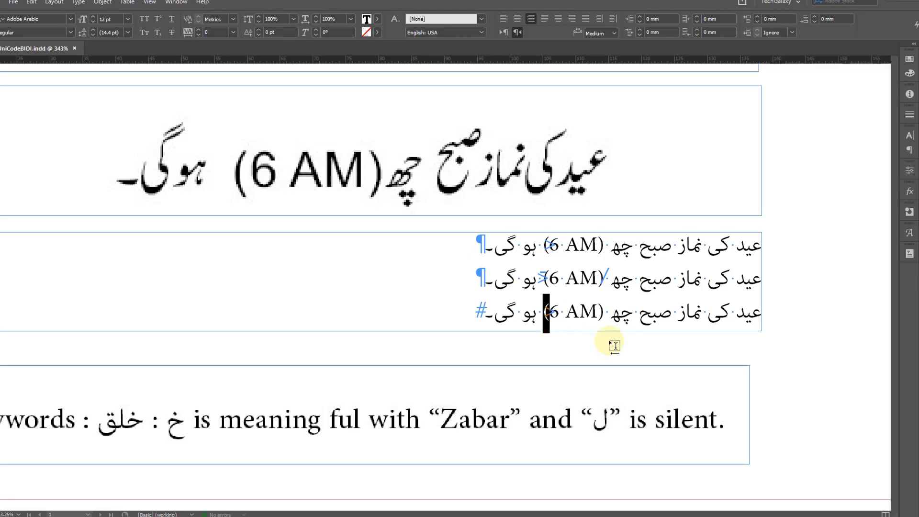
pyautogui.press('super')
pyautogui.press('Escape')
pyautogui.press('Escape')
pyautogui.hotkey('ctrl', 'alt', 'i')
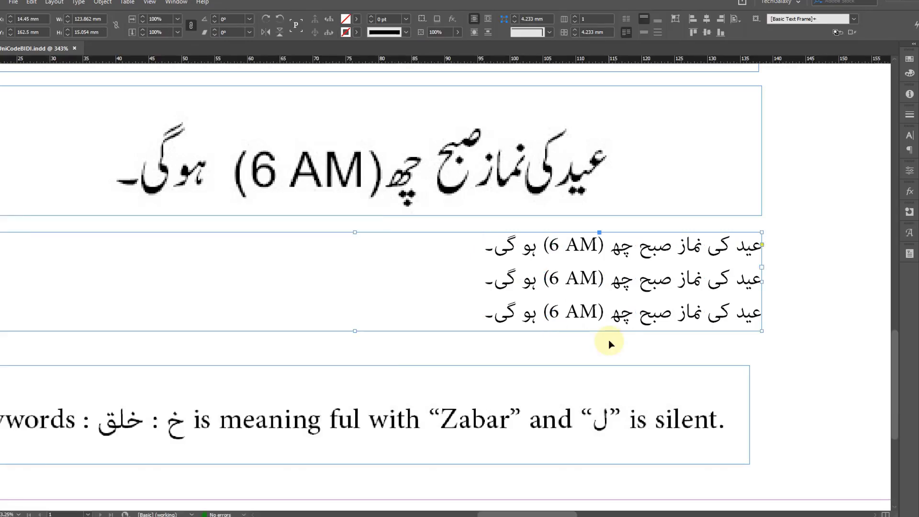
# - Replace everything after "چھ" in the third Eid prayer line with "(6 am)", using the English keyboard for the Latin text
pyautogui.press('t')
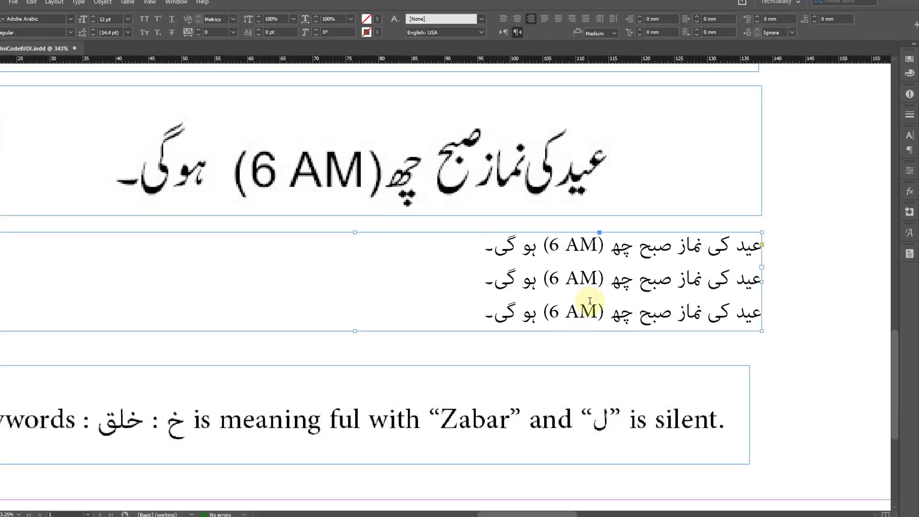
pyautogui.moveTo(479, 316); pyautogui.dragTo(609, 300)
pyautogui.press('BackSpace')
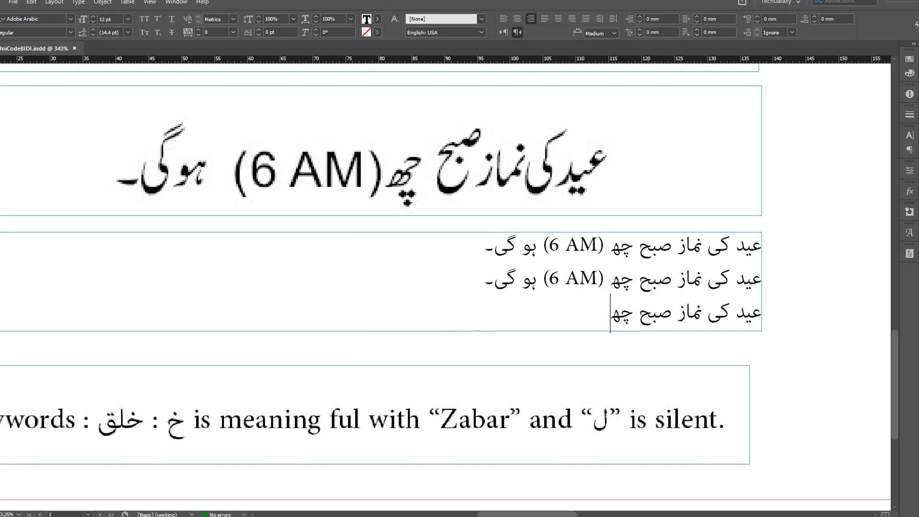
pyautogui.press('super+space')
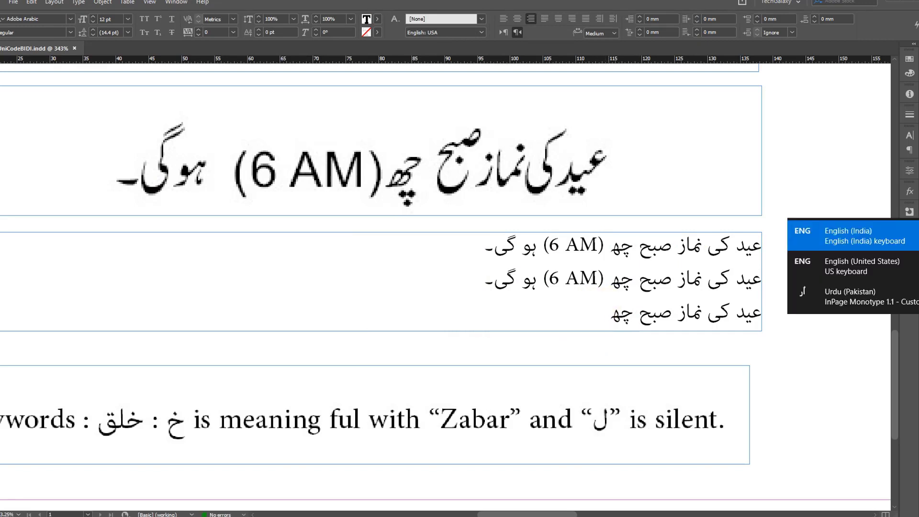
pyautogui.write('(')
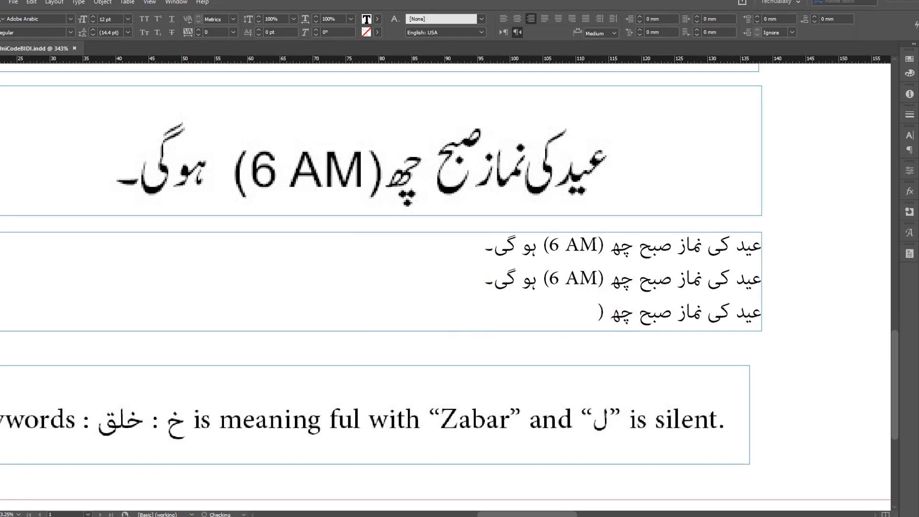
pyautogui.write('6 am')
pyautogui.press('super+space')
pyautogui.write(')')
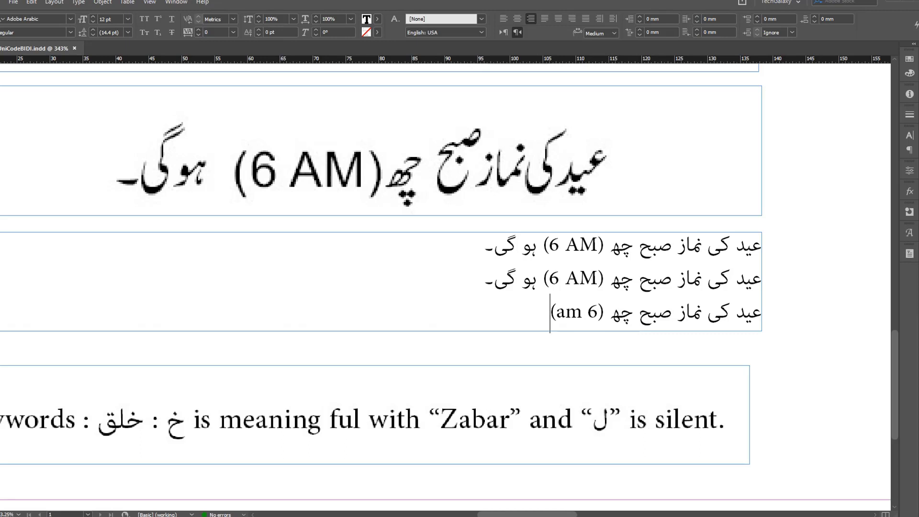
# - Complete the third Eid prayer line after "(6 am)" with the Urdu ending "ہوگی۔"
pyautogui.press('super+space')
pyautogui.write('هوئی')
pyautogui.write('گی')
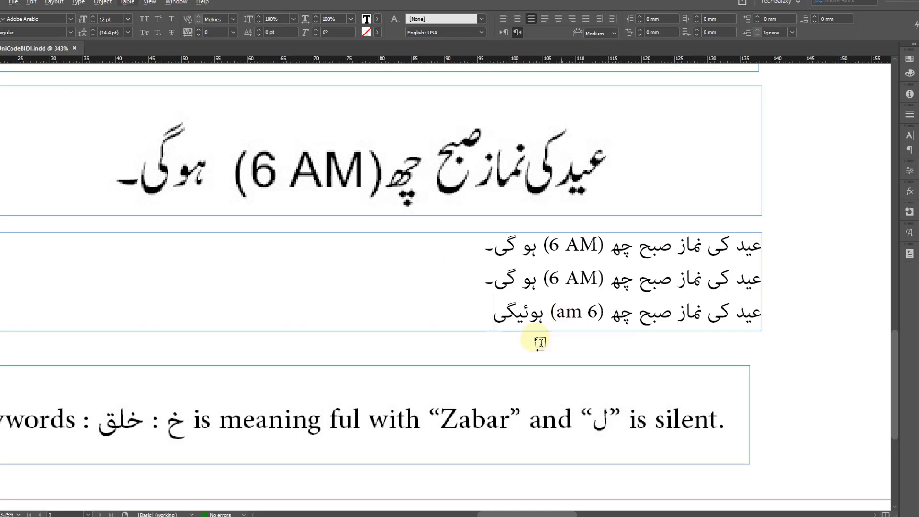
pyautogui.press('BackSpace')
pyautogui.press('BackSpace')
pyautogui.press('BackSpace')
pyautogui.press('BackSpace')
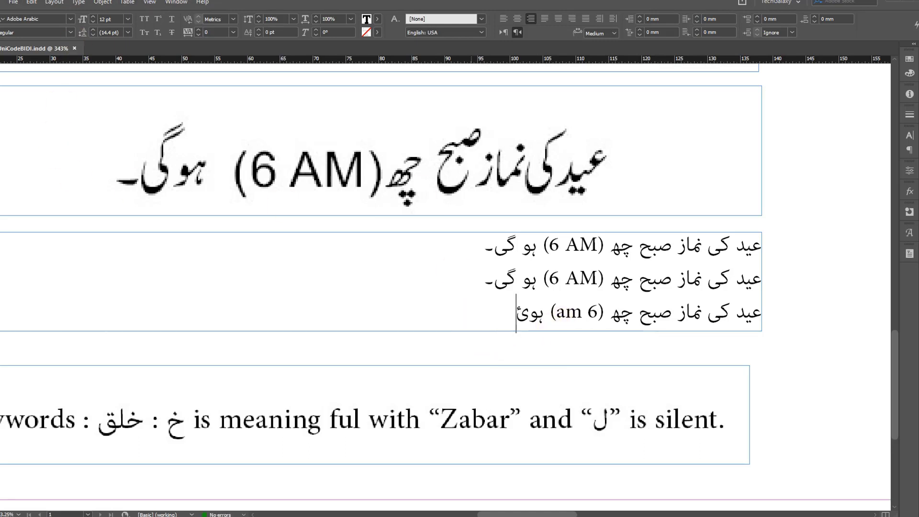
pyautogui.write('گی۔')
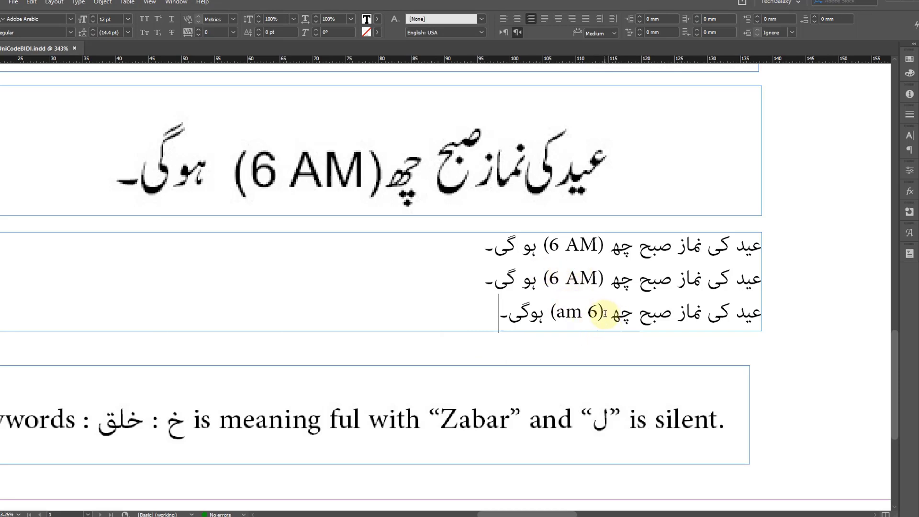
# - Insert a Left To Right Embedding before the opening parenthesis of "(6 am)" in the third Eid prayer line
pyautogui.moveTo(622, 279); pyautogui.dragTo(572, 278)
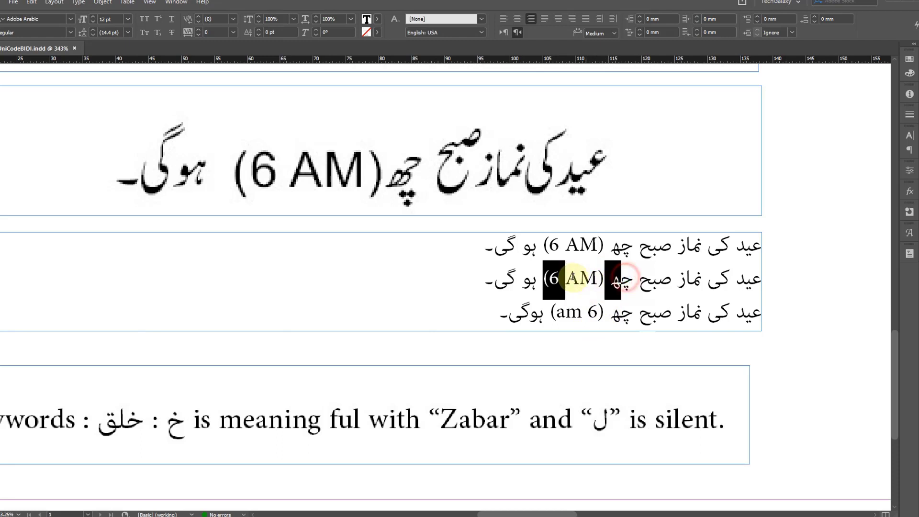
pyautogui.moveTo(622, 245); pyautogui.dragTo(577, 251)
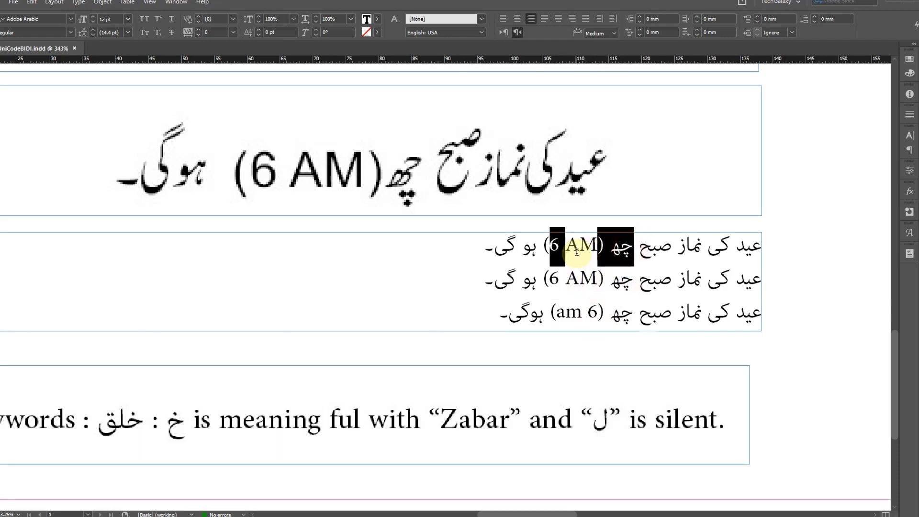
pyautogui.click(606, 311)
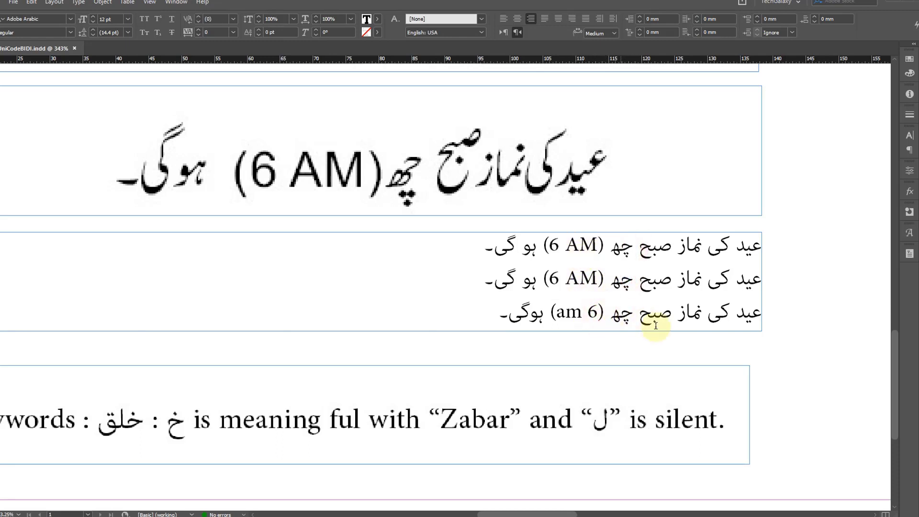
pyautogui.click(80, 3)
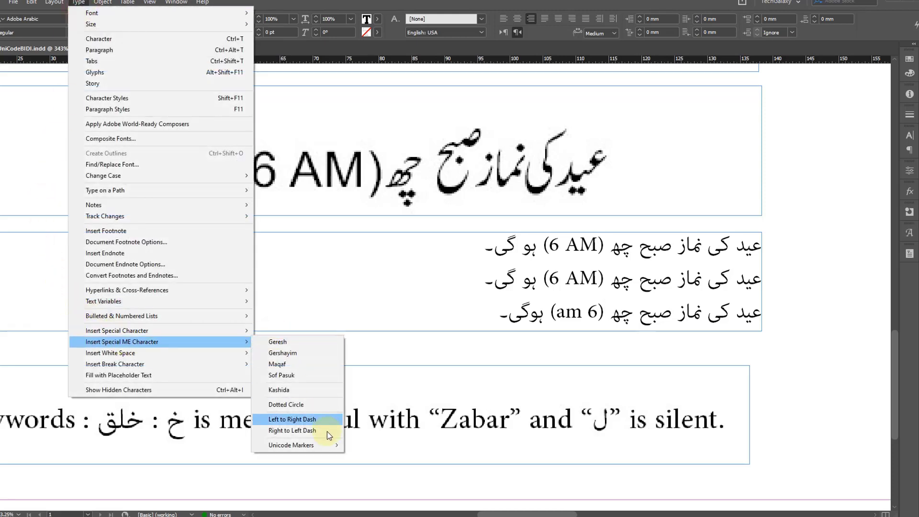
pyautogui.moveTo(318, 445)
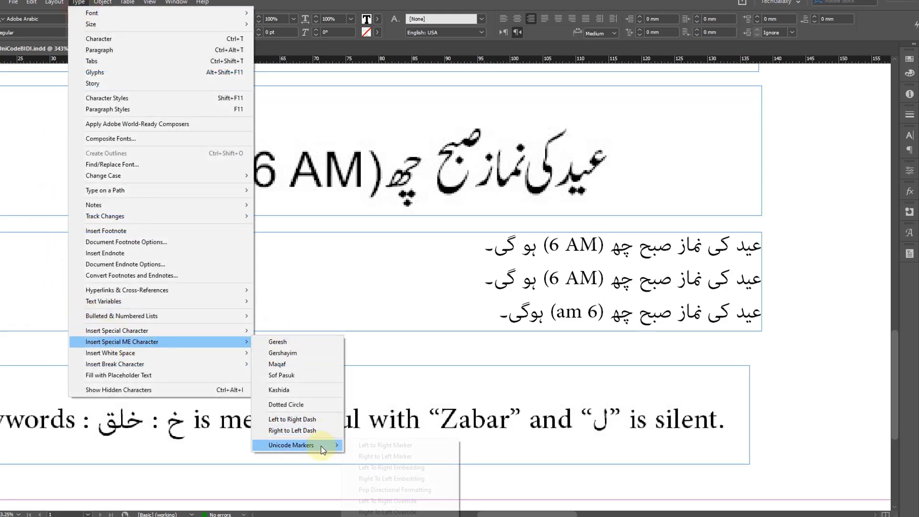
pyautogui.click(383, 468)
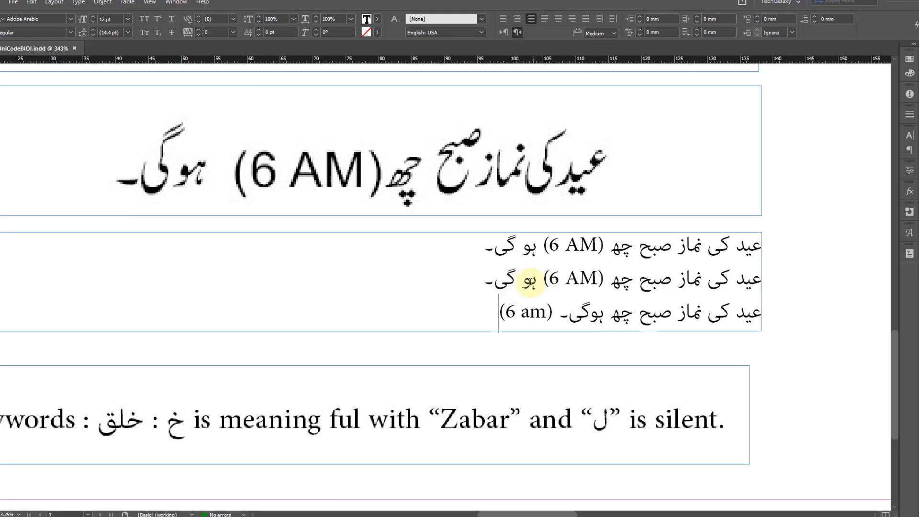
# - Insert Pop Directional Formatting after the closing parenthesis of "(6 am)" in the third Eid prayer line
pyautogui.click(554, 313)
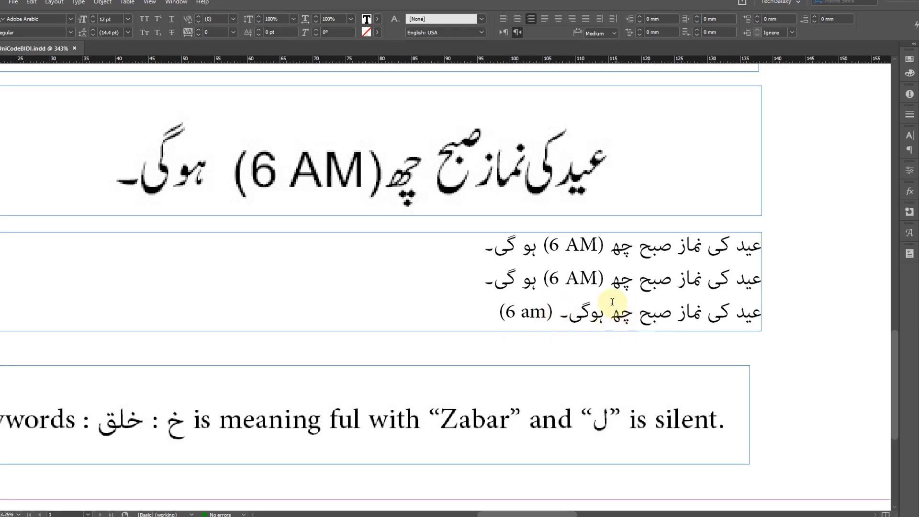
pyautogui.click(78, 2)
pyautogui.moveTo(184, 342)
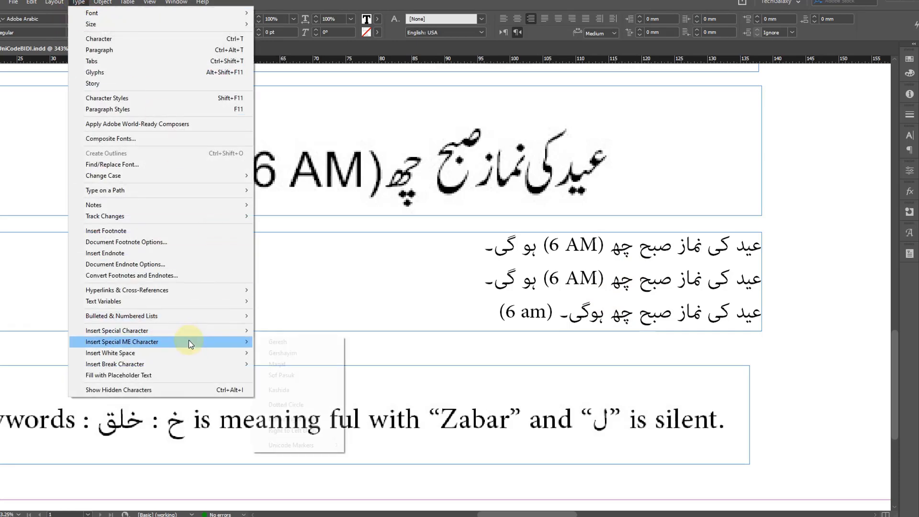
pyautogui.moveTo(284, 447)
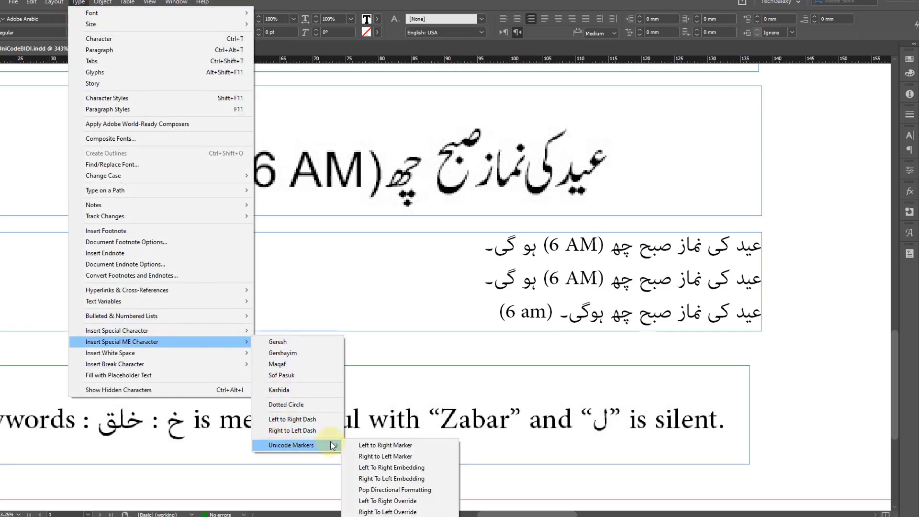
pyautogui.click(397, 484)
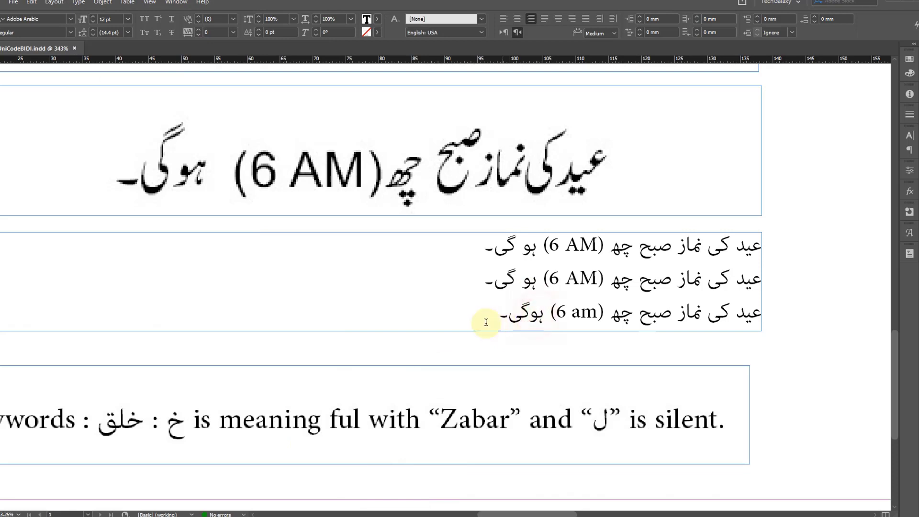
pyautogui.moveTo(482, 323); pyautogui.dragTo(772, 260)
pyautogui.click(592, 296)
pyautogui.moveTo(479, 318); pyautogui.dragTo(778, 243)
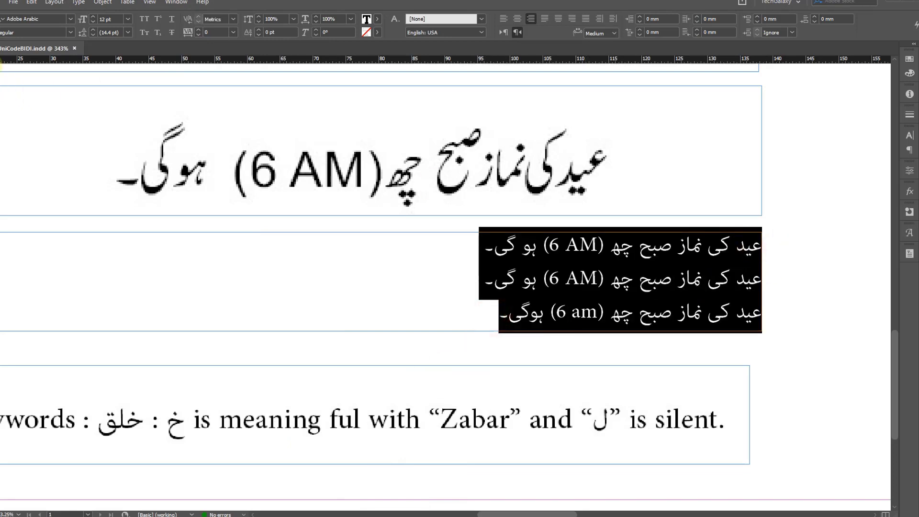
pyautogui.press('Escape')
pyautogui.scroll(-3, 468, 258)
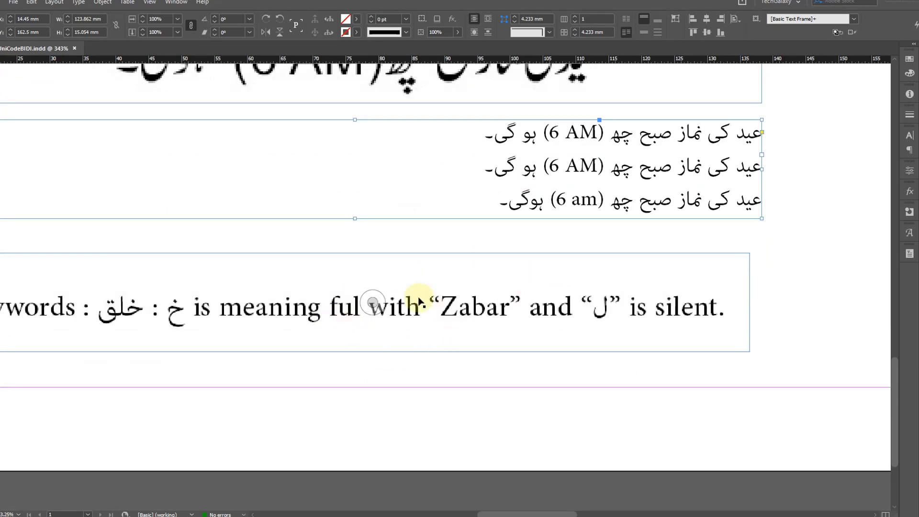
# - Move the Keywords sample image up directly beneath the Eid prayer text frame, aligned with that frame's edges
pyautogui.keyDown('ctrl'); pyautogui.keyDown('alt'); pyautogui.click(348, 300); pyautogui.keyUp('alt'); pyautogui.keyUp('ctrl')
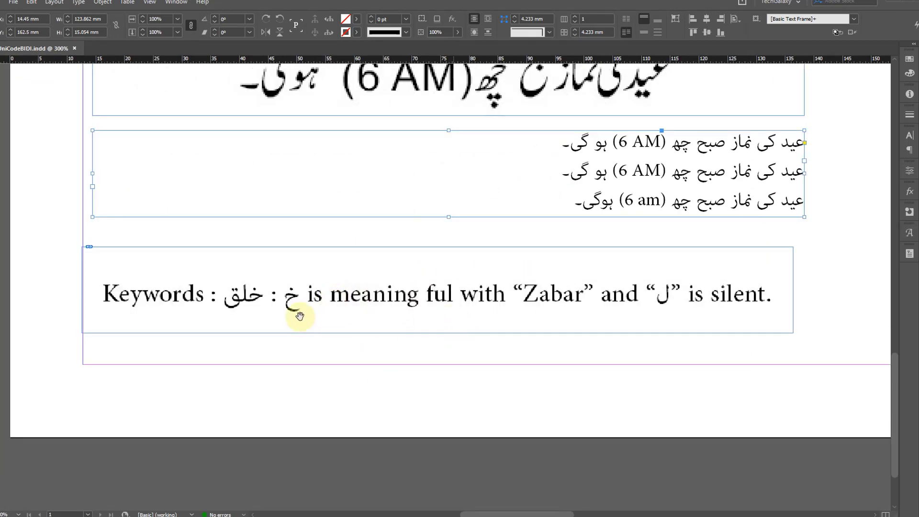
pyautogui.moveTo(383, 328); pyautogui.dragTo(395, 305)
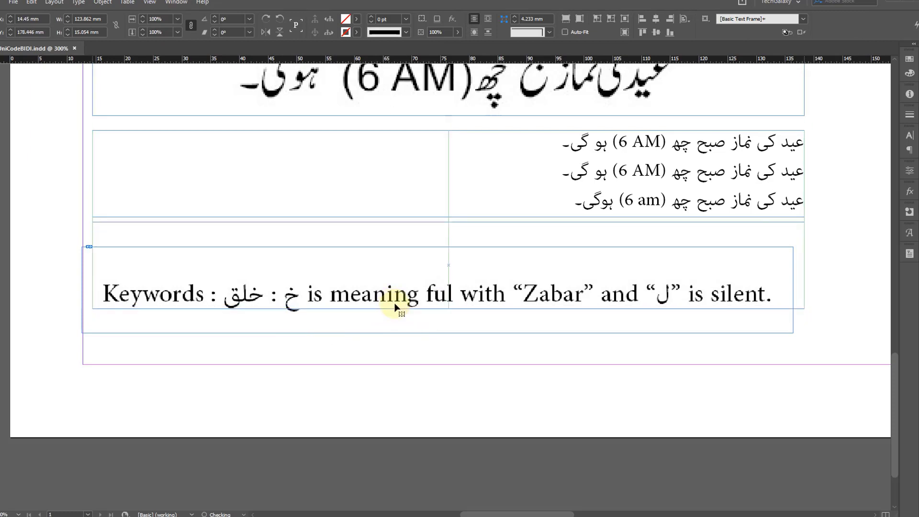
pyautogui.click(240, 323)
# - Create a text frame of the same width below the Keywords sample and set its paragraph direction to left-to-right
pyautogui.press('t')
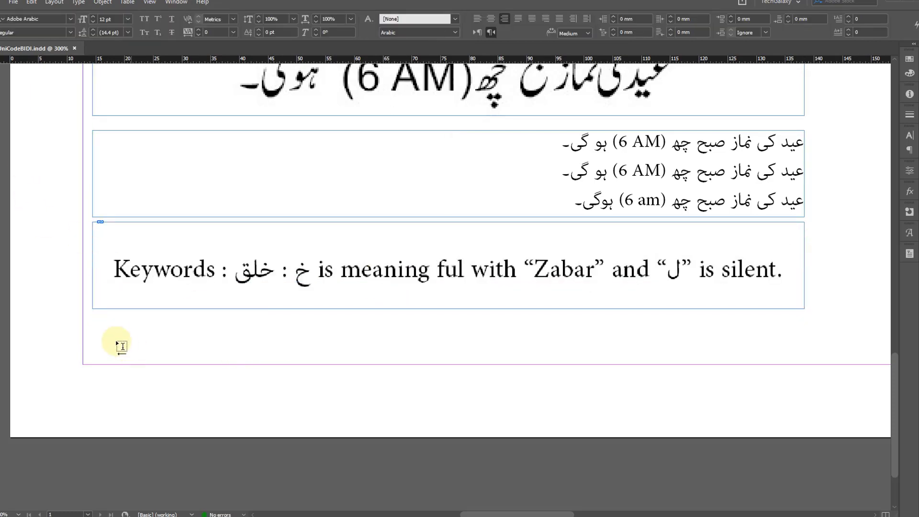
pyautogui.moveTo(93, 317); pyautogui.dragTo(805, 376)
pyautogui.click(203, 339)
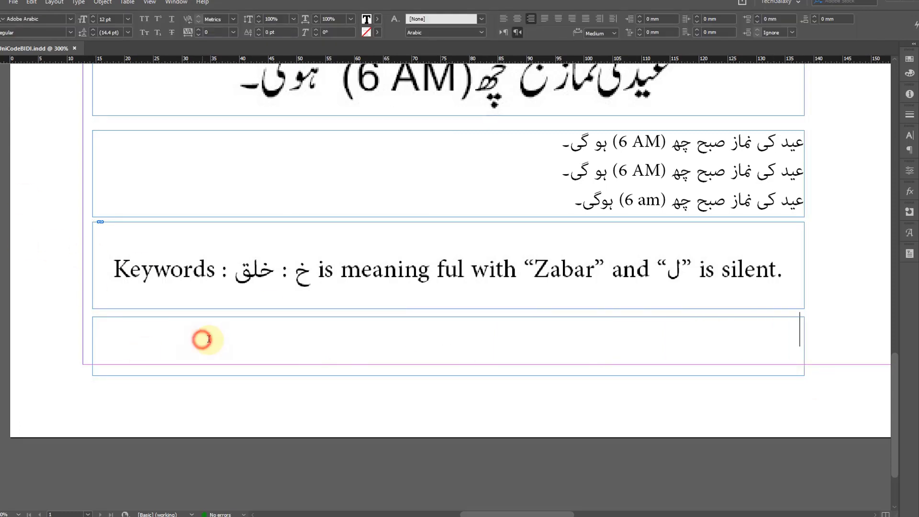
pyautogui.click(503, 32)
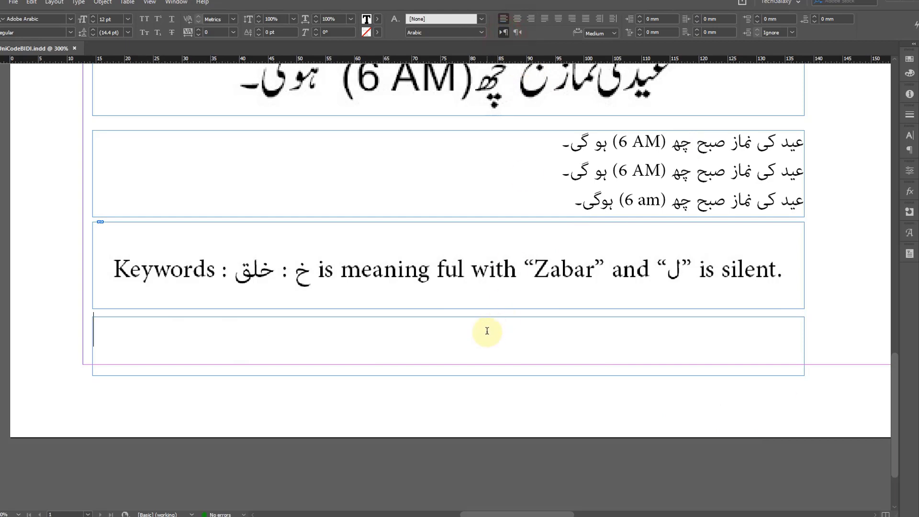
# - Enter "Keywords : خلق :" in the new frame, using the English keyboard for the Latin text and the Urdu keyboard for the Urdu word
pyautogui.press('super+space')
pyautogui.write('Ke')
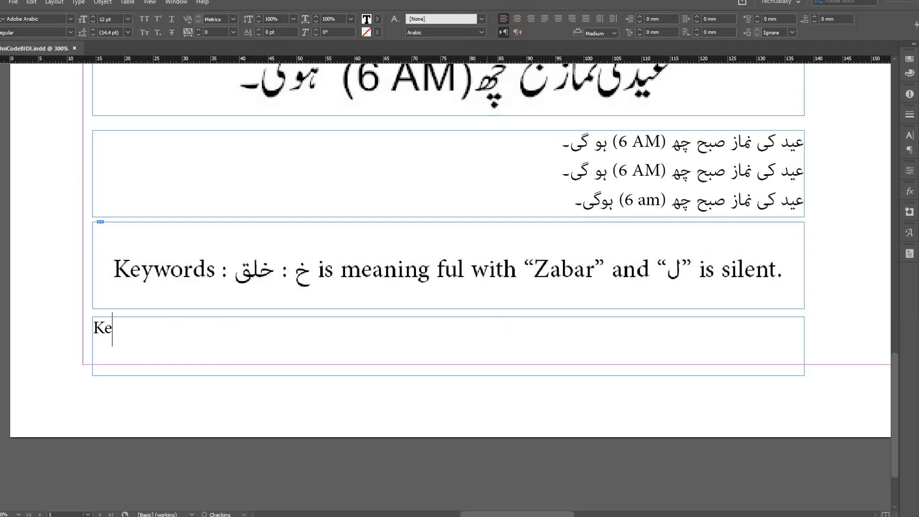
pyautogui.write('ywords :')
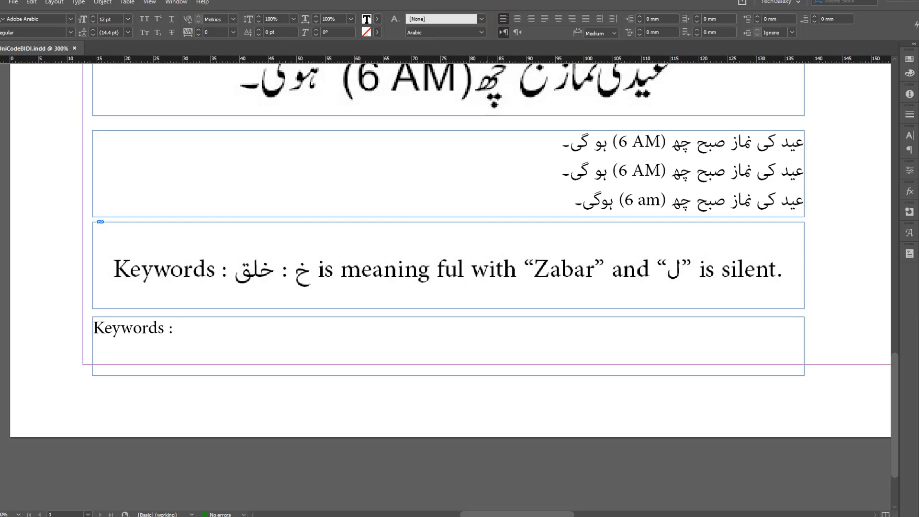
pyautogui.press('super+space')
pyautogui.press('super+space')
pyautogui.write('خلق :')
pyautogui.write('خ')
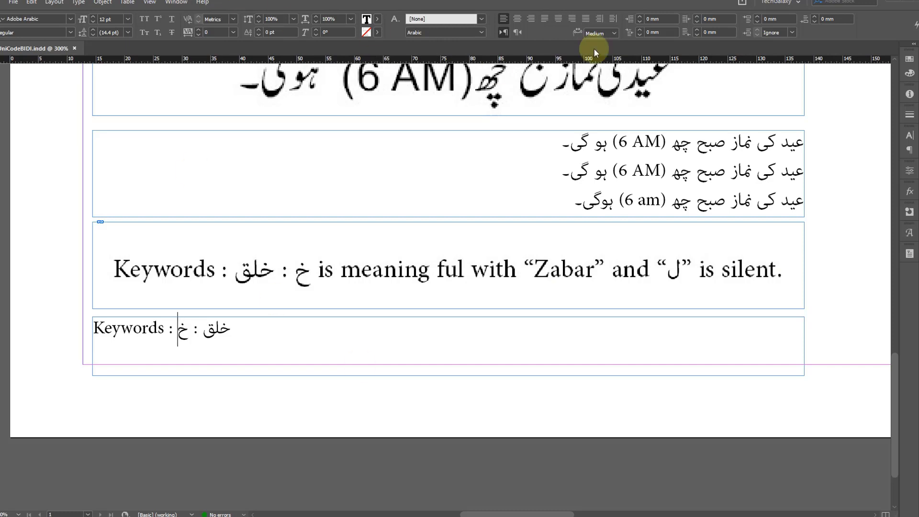
pyautogui.click(503, 33)
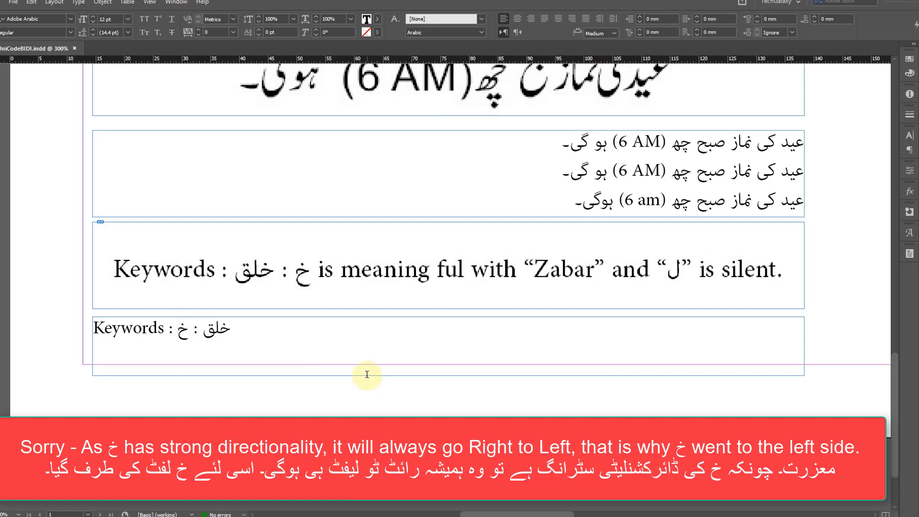
pyautogui.press('BackSpace')
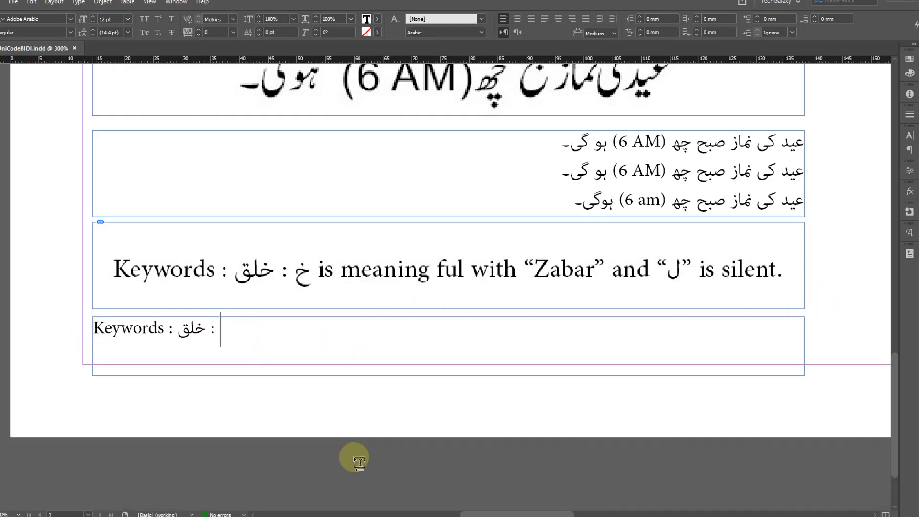
# - Insert a Left to Right Marker after the second colon of the Keywords line, followed by the Urdu letter "خ"
pyautogui.click(77, 4)
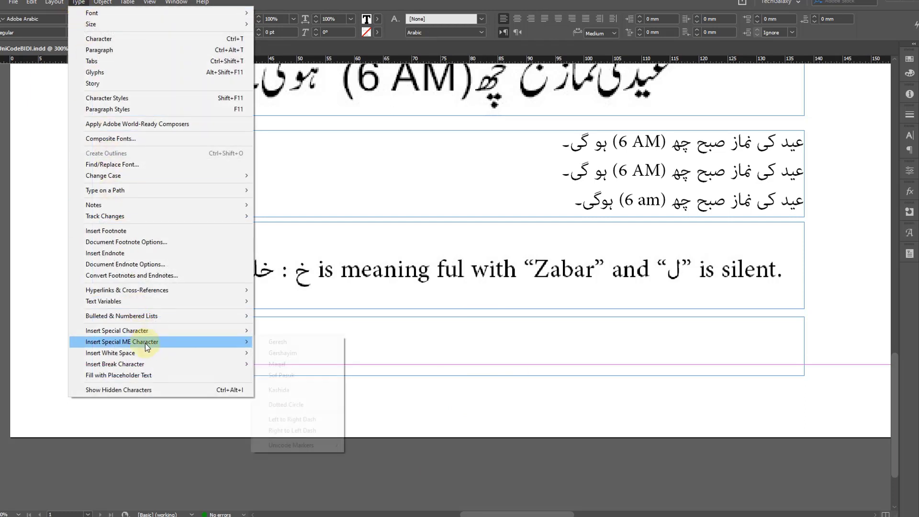
pyautogui.moveTo(146, 342)
pyautogui.moveTo(333, 456)
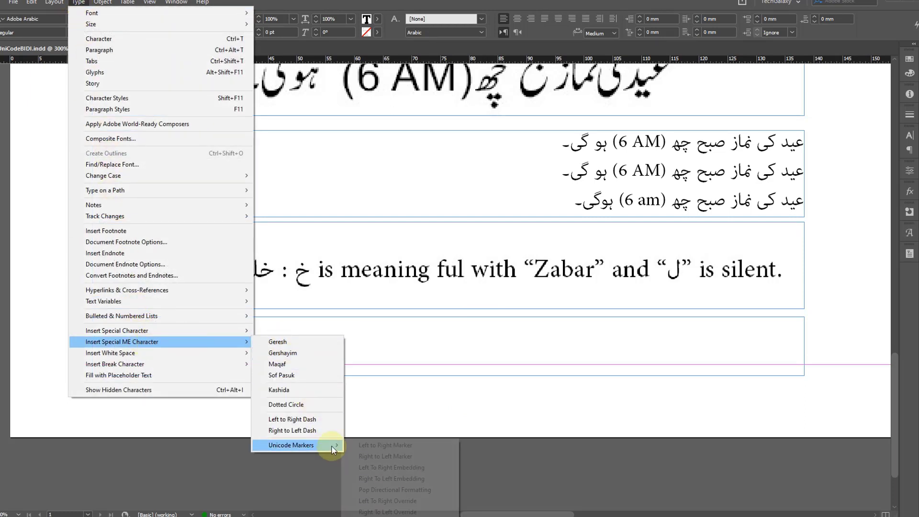
pyautogui.click(365, 441)
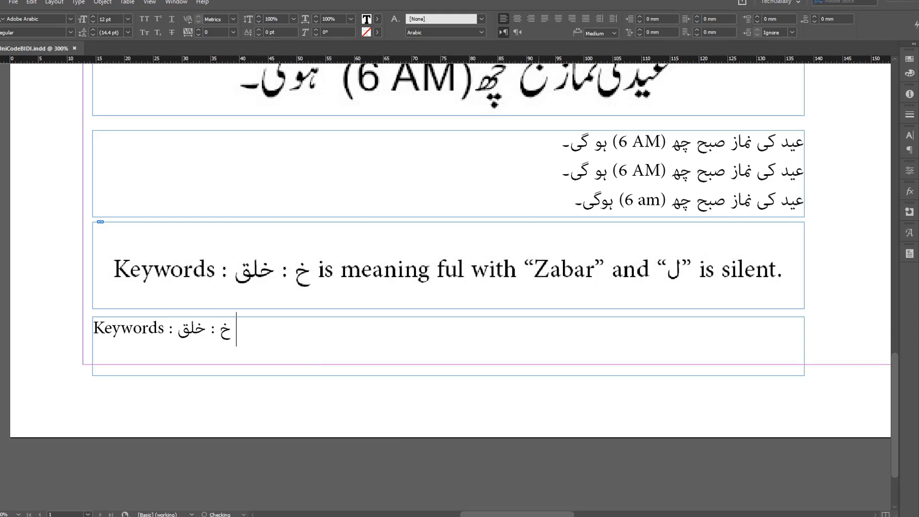
# - Continue the Keywords line with the English text "is meaningful with “Zabar” and “"
pyautogui.press('super+space')
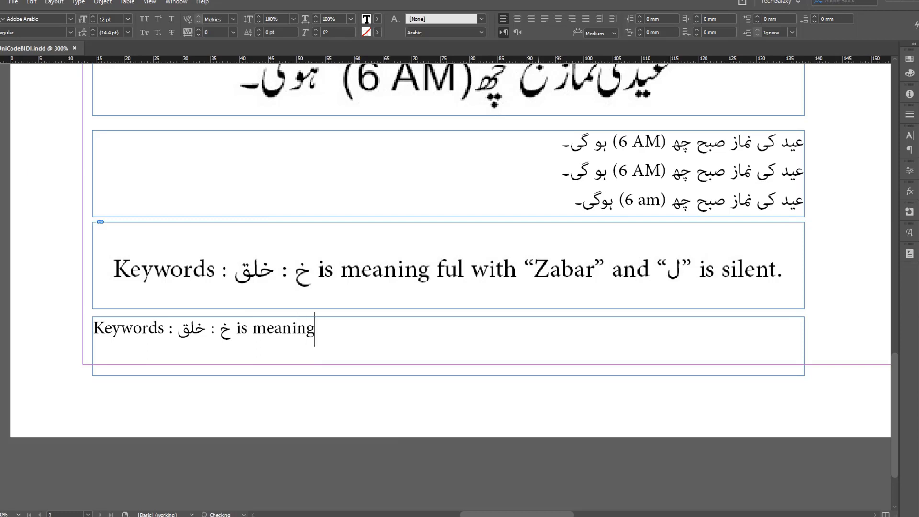
pyautogui.write('ful with ')
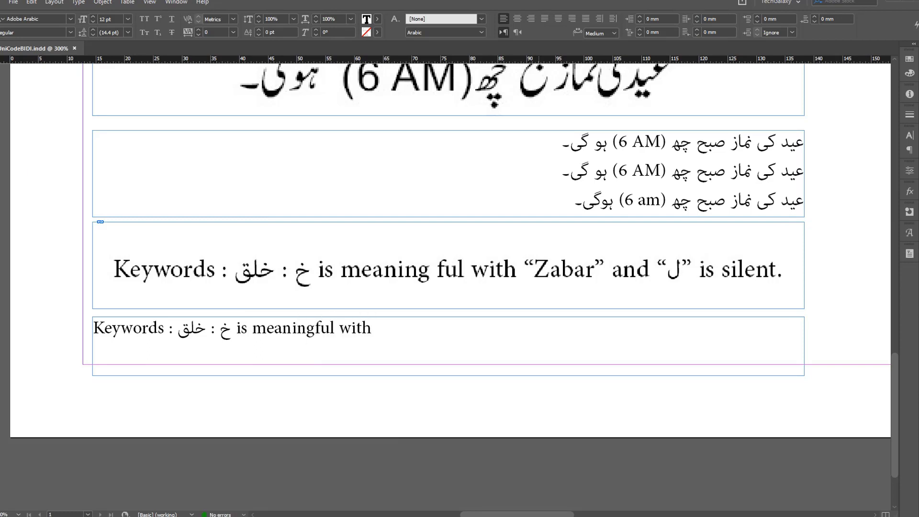
pyautogui.write('“Zaba')
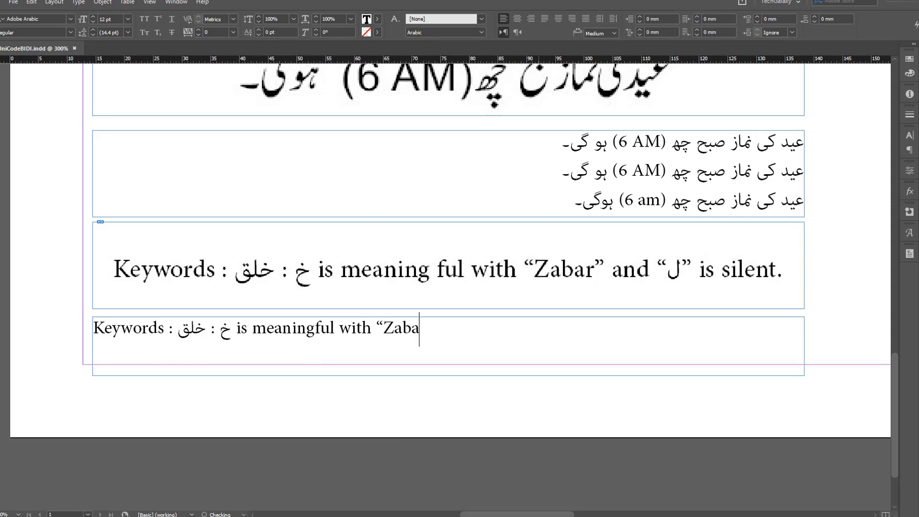
pyautogui.write('r” and “')
# - Complete the Keywords line with the Urdu letter "ل" followed by the English text "” is silent."
pyautogui.press('super+space')
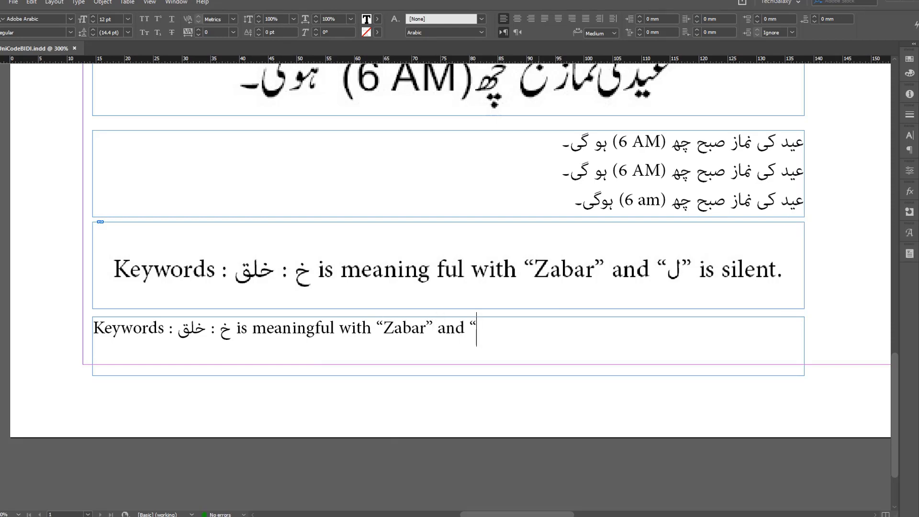
pyautogui.write('g')
pyautogui.press('super+space')
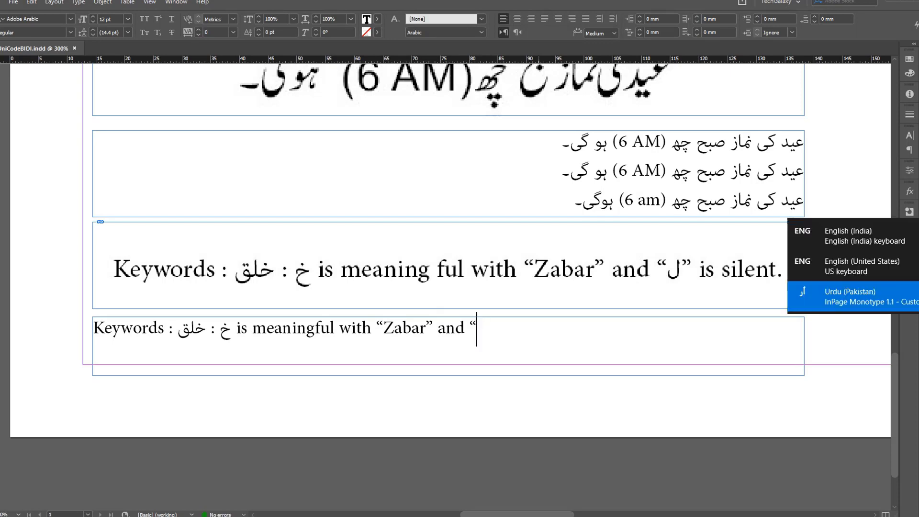
pyautogui.press('super+space')
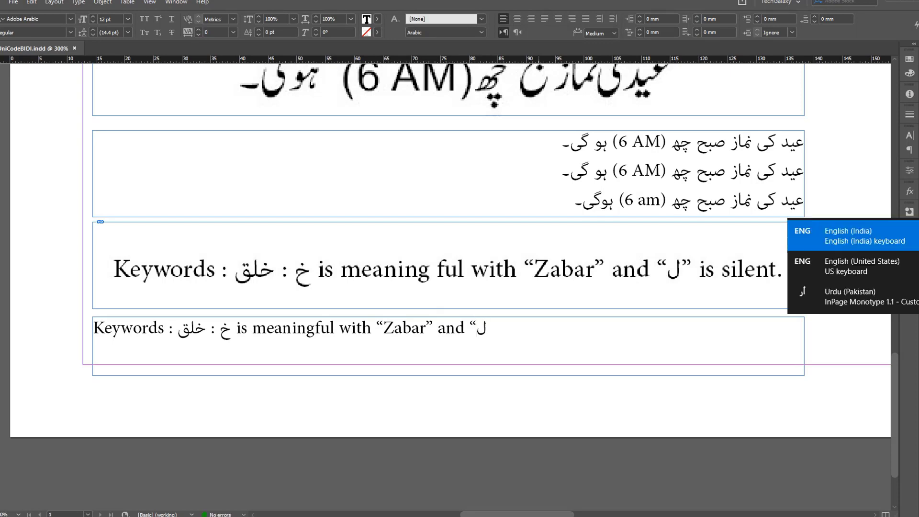
pyautogui.write('” is')
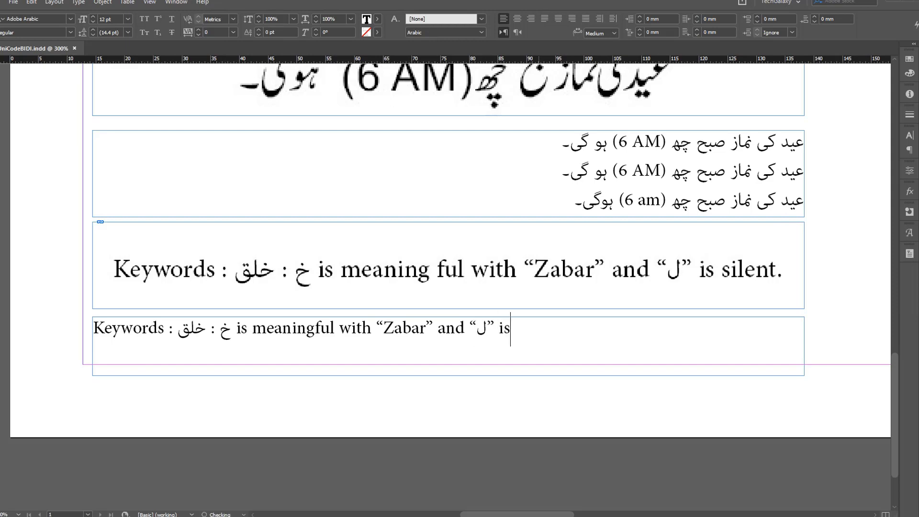
pyautogui.write(' silent.')
# - Set the font size of the whole typed Keywords line to 18 pt and leave text editing
pyautogui.tripleClick(431, 333)
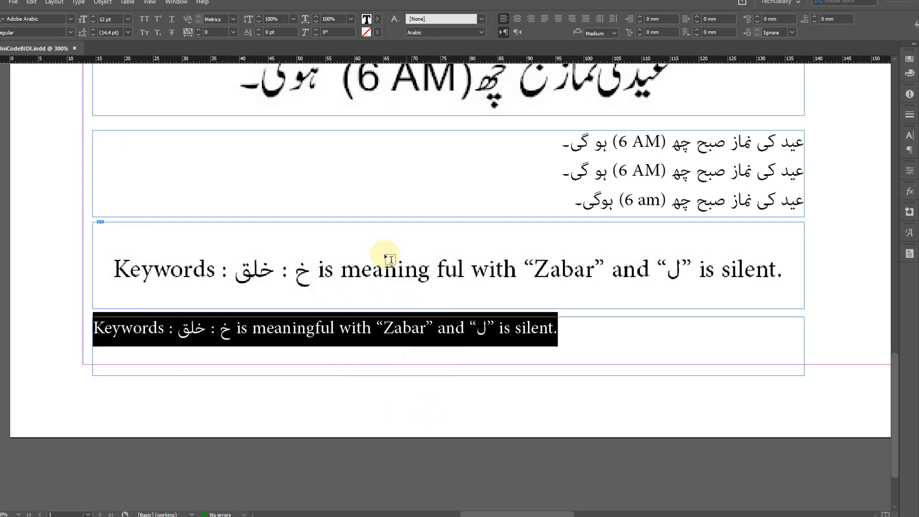
pyautogui.click(128, 20)
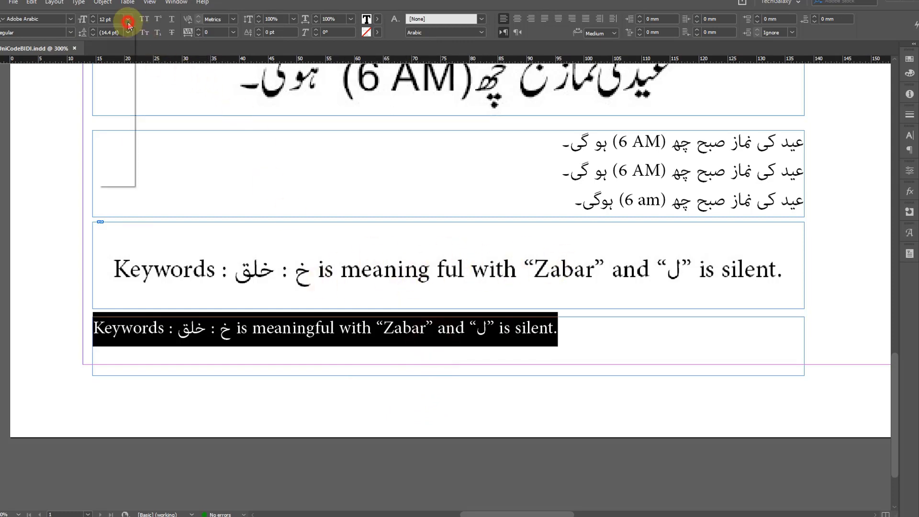
pyautogui.click(115, 118)
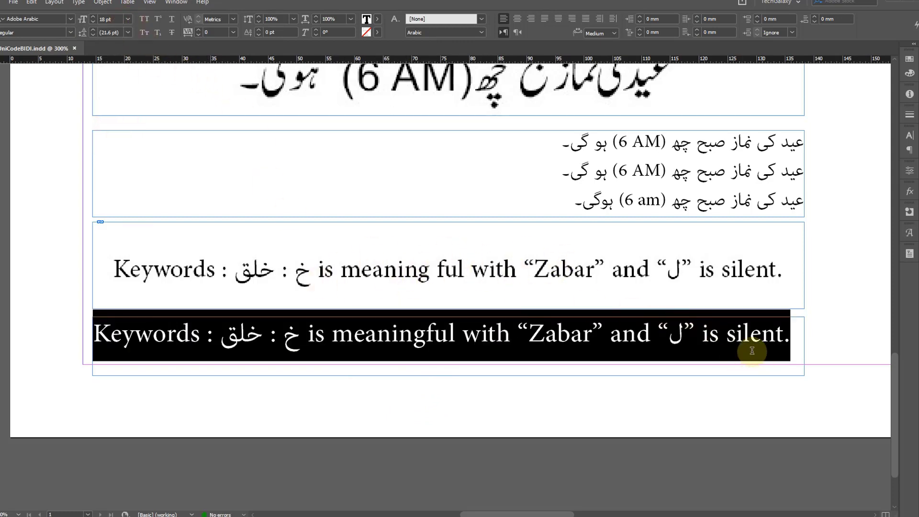
pyautogui.click(333, 346)
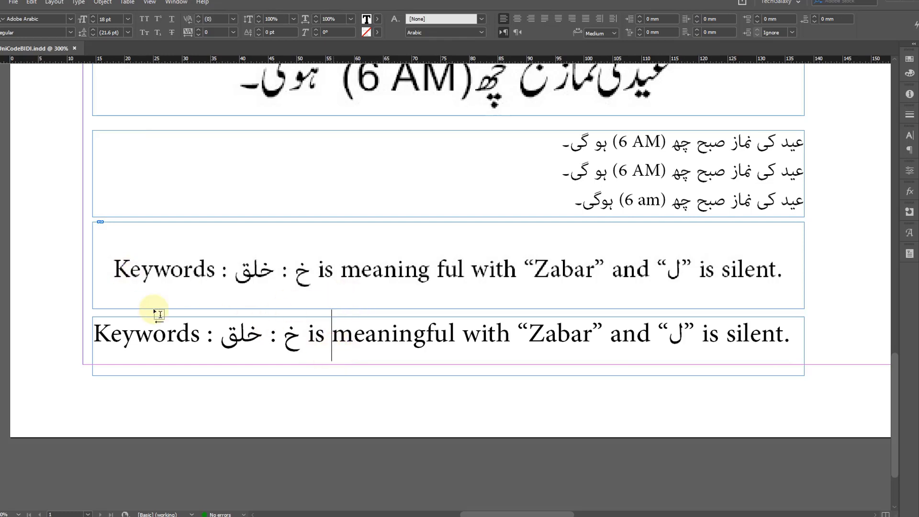
pyautogui.press('Escape')
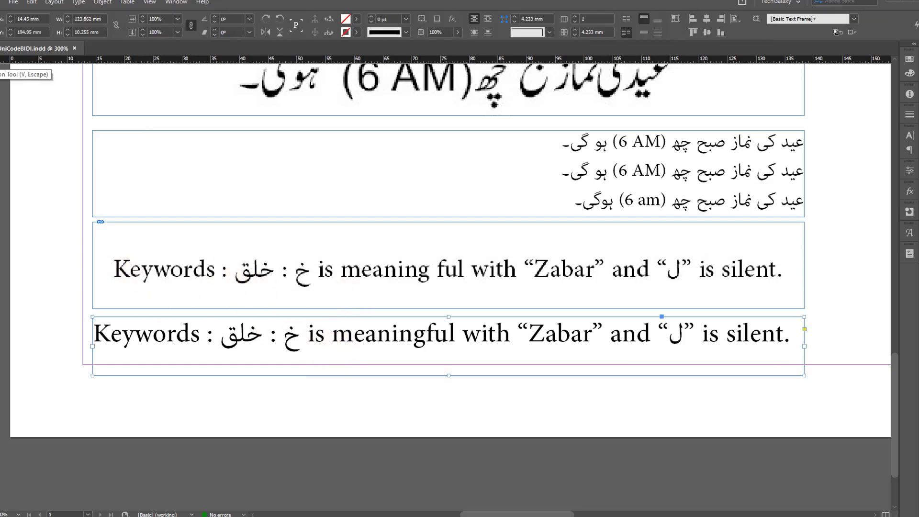
# - Show hidden characters and review the directional markers in all sample paragraphs, from the Keywords line up to the first paragraph
pyautogui.hotkey('ctrl', 'alt', 'i')
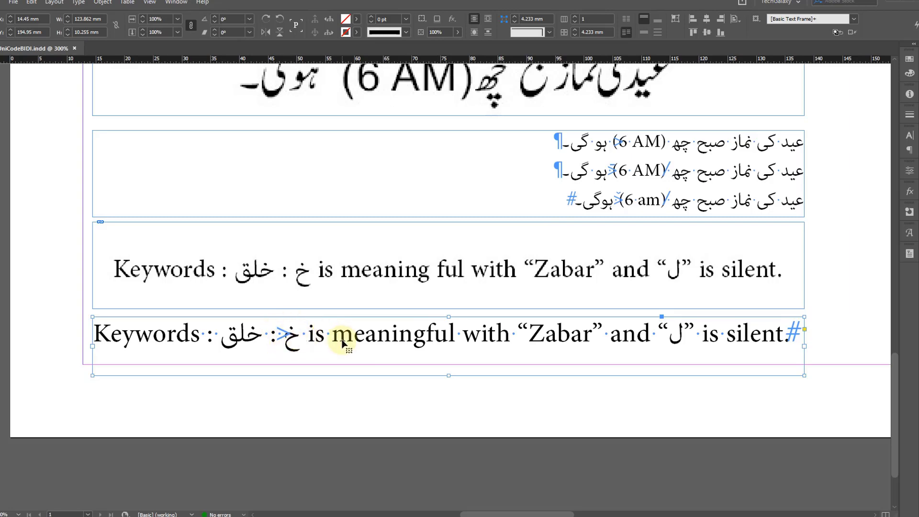
pyautogui.moveTo(416, 289); pyautogui.dragTo(397, 331)
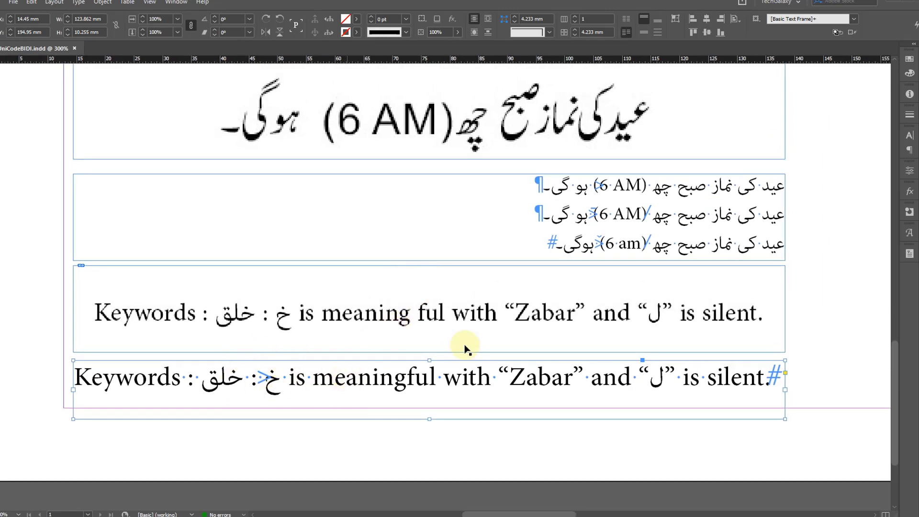
pyautogui.moveTo(681, 227); pyautogui.dragTo(654, 304)
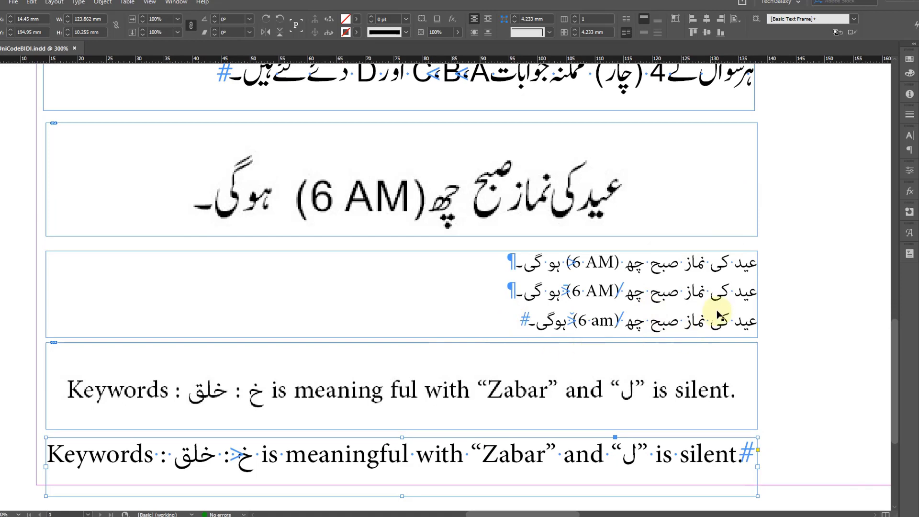
pyautogui.moveTo(622, 207); pyautogui.dragTo(608, 316)
pyautogui.moveTo(580, 160); pyautogui.dragTo(581, 318)
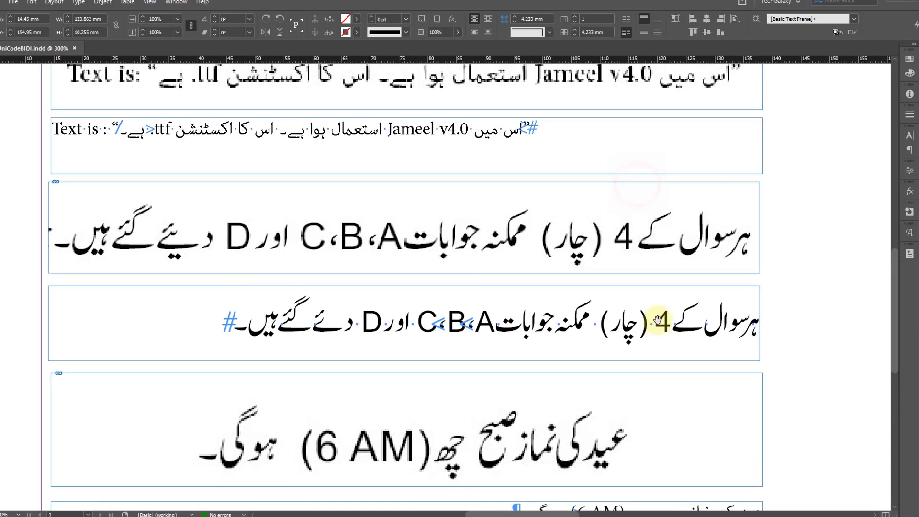
pyautogui.moveTo(680, 249); pyautogui.dragTo(667, 353)
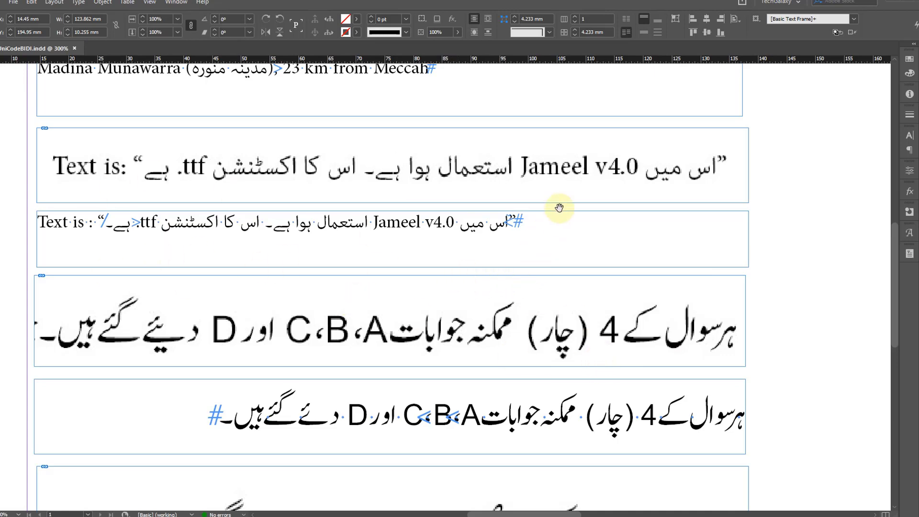
pyautogui.moveTo(560, 213); pyautogui.dragTo(558, 322)
pyautogui.moveTo(453, 196); pyautogui.dragTo(478, 303)
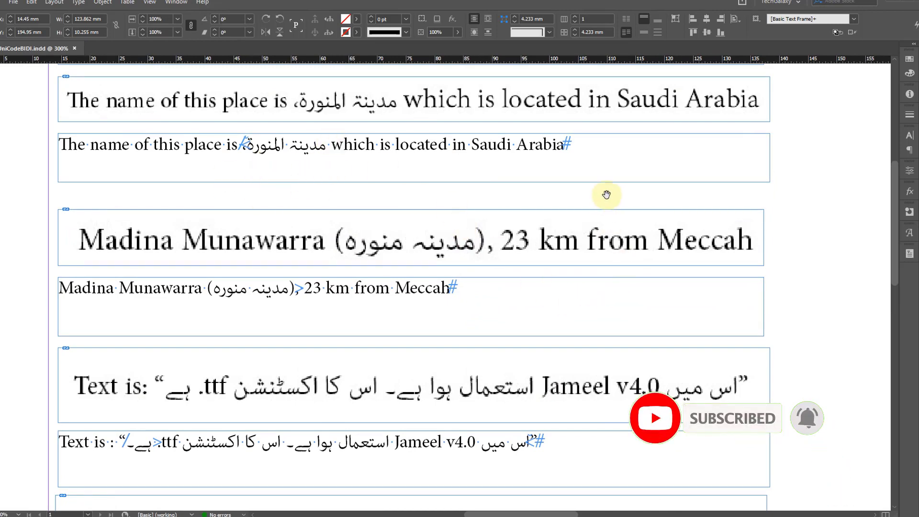
pyautogui.moveTo(608, 192); pyautogui.dragTo(598, 328)
pyautogui.moveTo(460, 164); pyautogui.dragTo(465, 239)
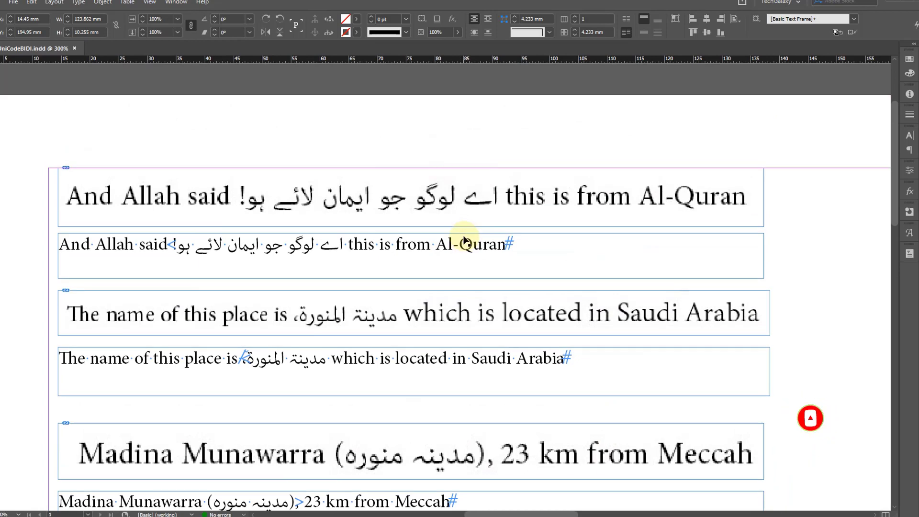
pyautogui.hotkey('ctrl', '-')
pyautogui.hotkey('ctrl', '-')
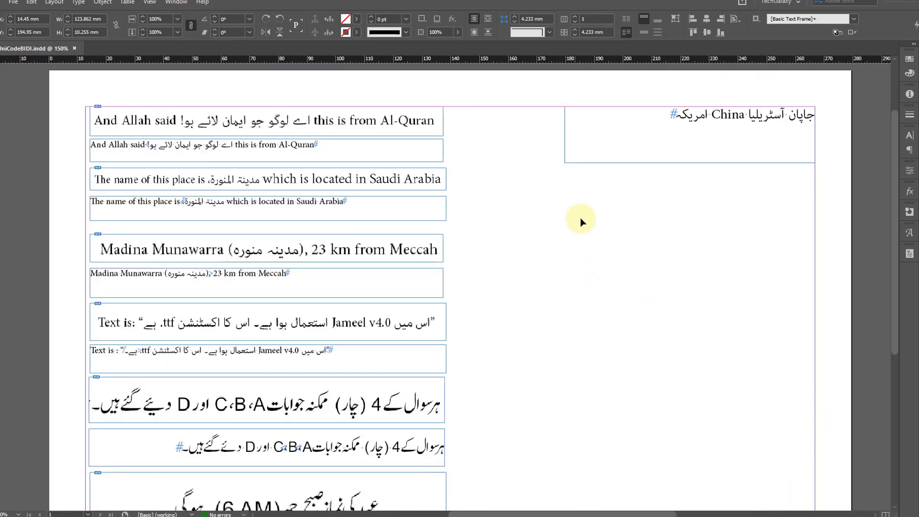